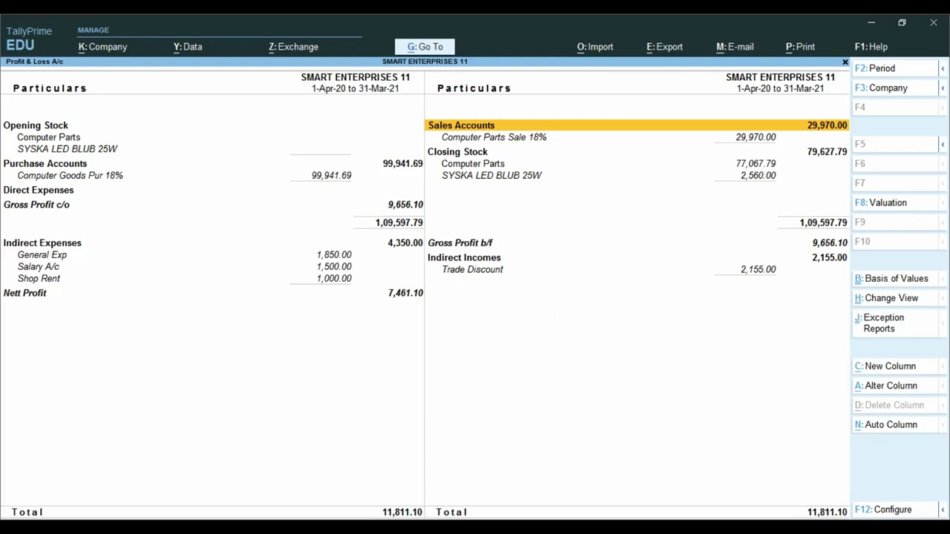
Switch from TallyPrime back to the Smart Enterprises trading account worksheet in Excel
key(alt+Tab)
click(276, 437)
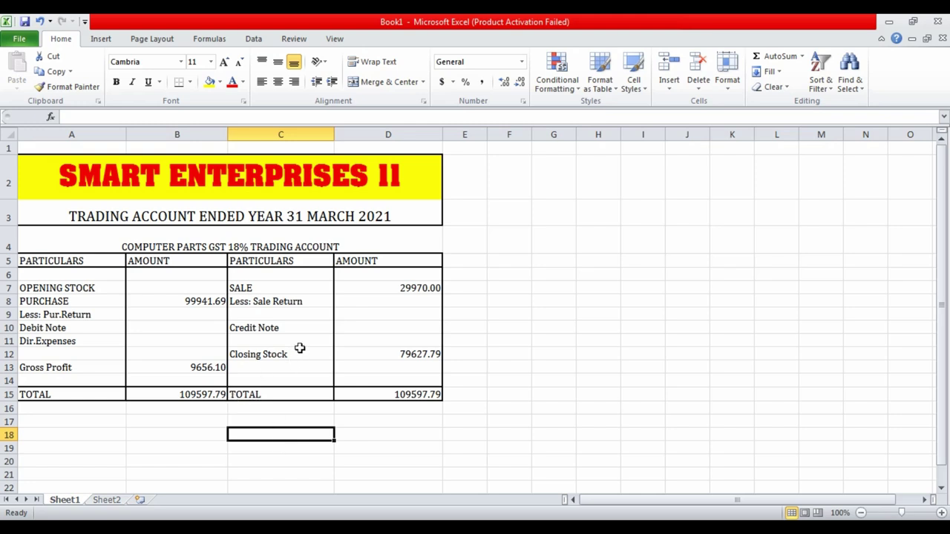
Select the Closing Stock label in C12 and bring up the handwritten '1trading' photo
click(299, 348)
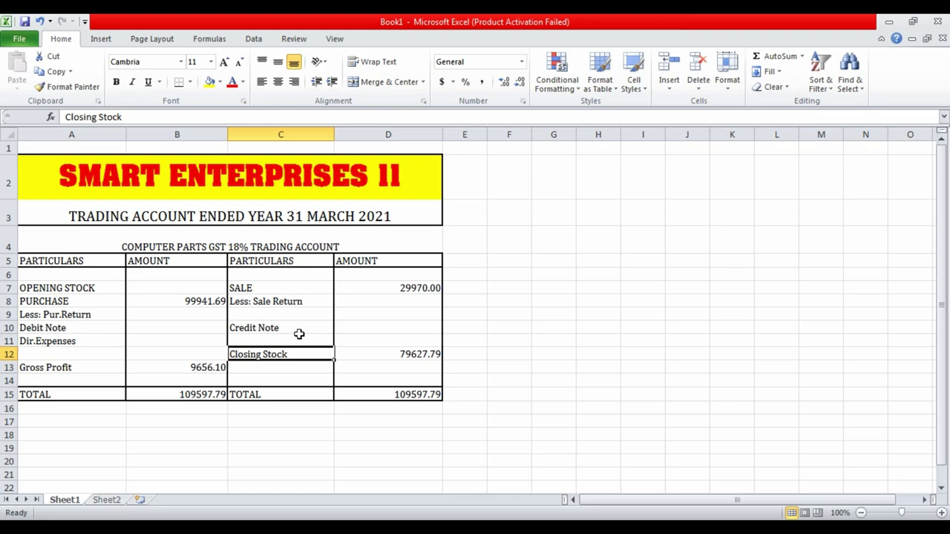
key(alt+Tab)
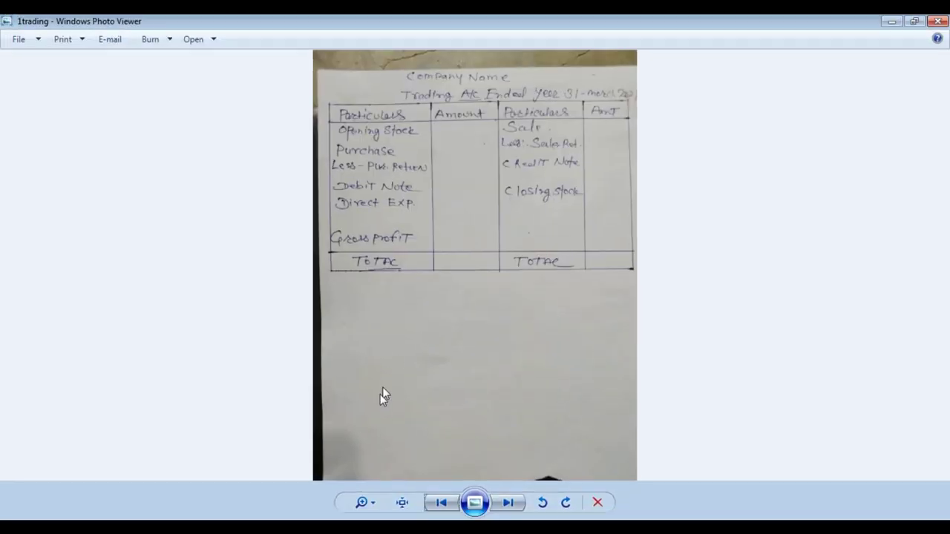
Return to Excel and select the opening stock amount in B7
key(alt+Tab)
click(182, 287)
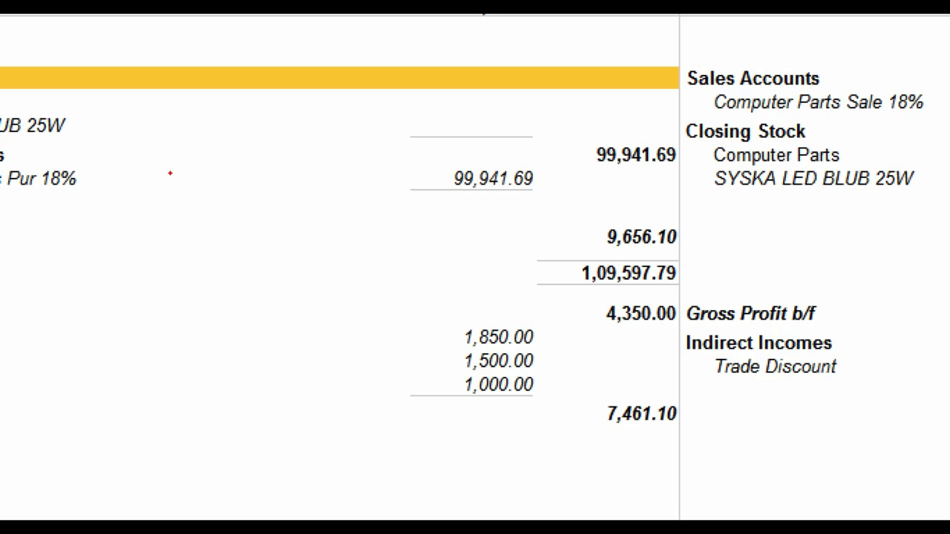
Select B7 in Excel, then check TallyPrime's gross profit 9,656.10 against the sheet
key(alt+Tab)
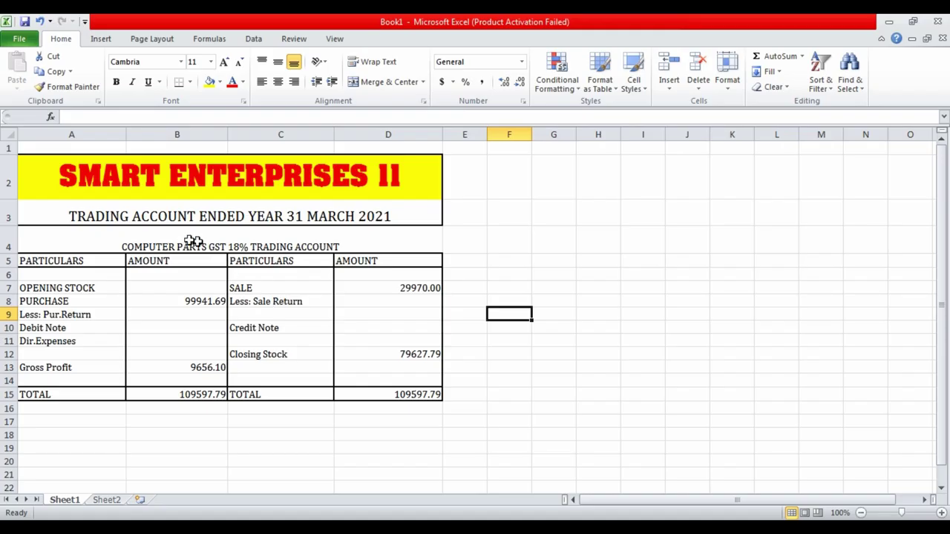
click(160, 290)
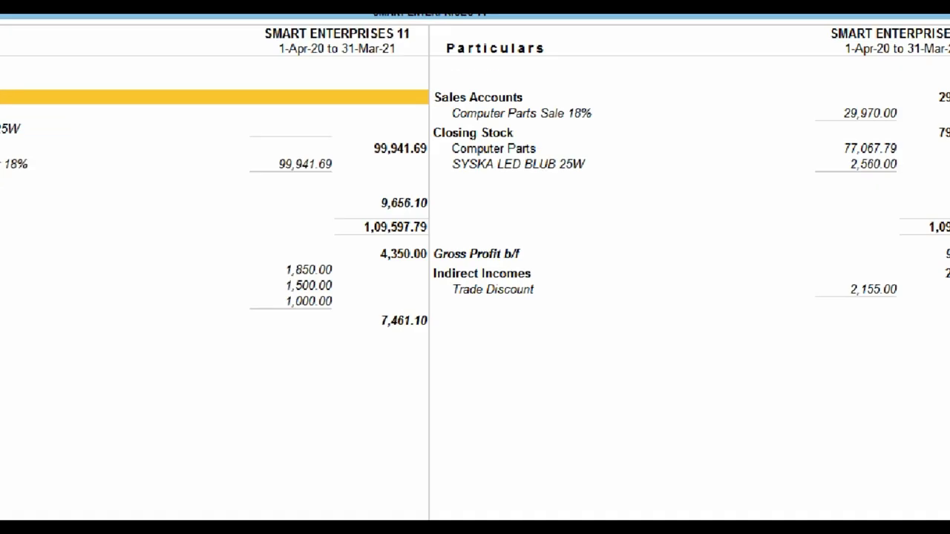
click(410, 210)
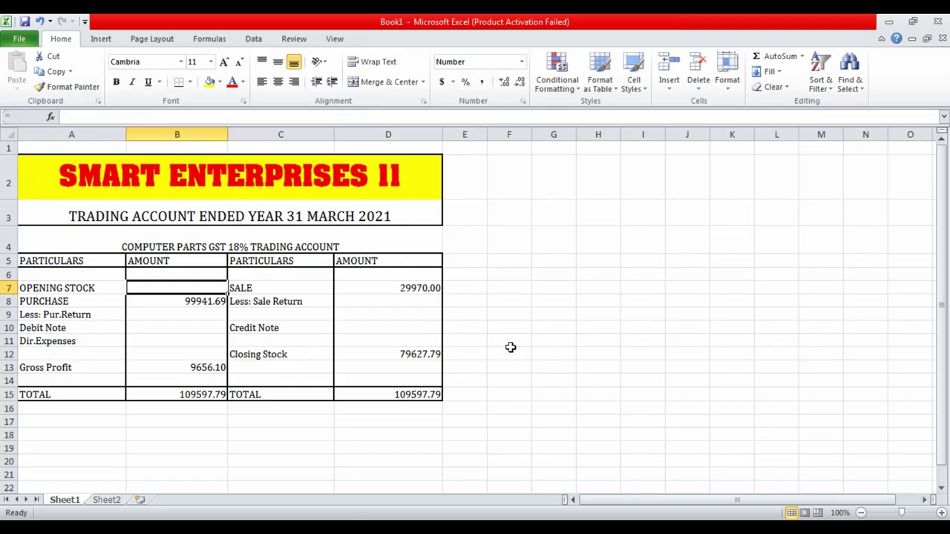
Go back to the Excel trading account showing gross profit 9656.10 and totals 109597.79
click(510, 351)
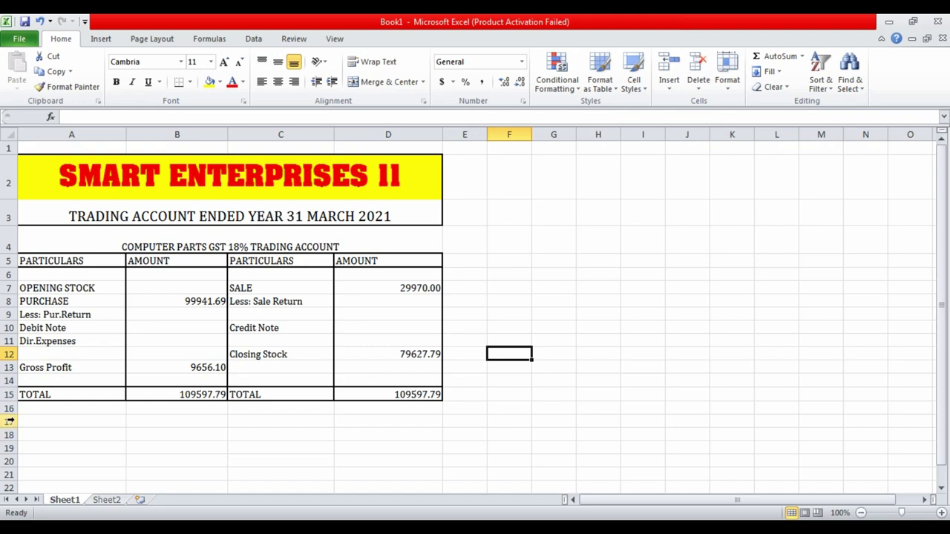
scroll(8, 397, down, 1)
scroll(9, 397, up, 1)
key(alt+Tab)
click(507, 503)
click(512, 275)
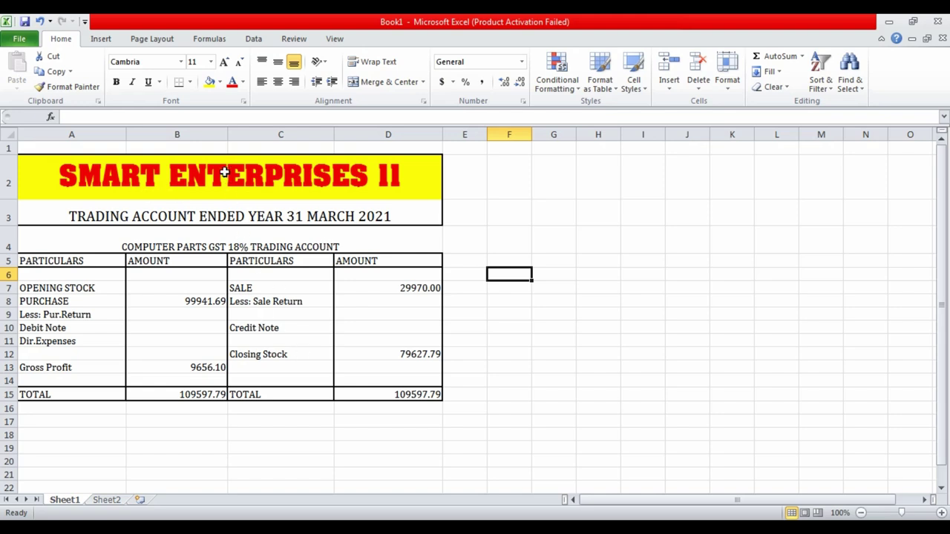
Select the trading account block A2:D15, from company title to totals, and copy it
click(165, 214)
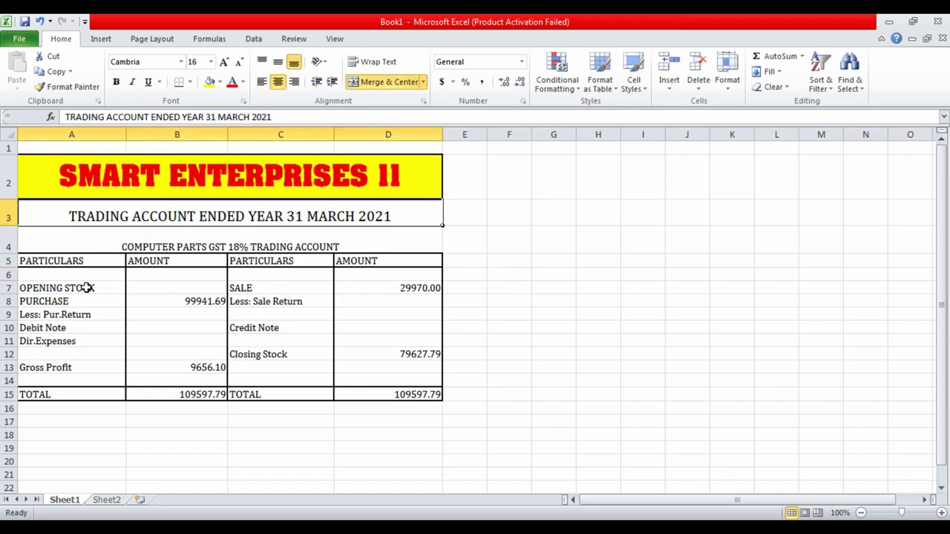
click(598, 237)
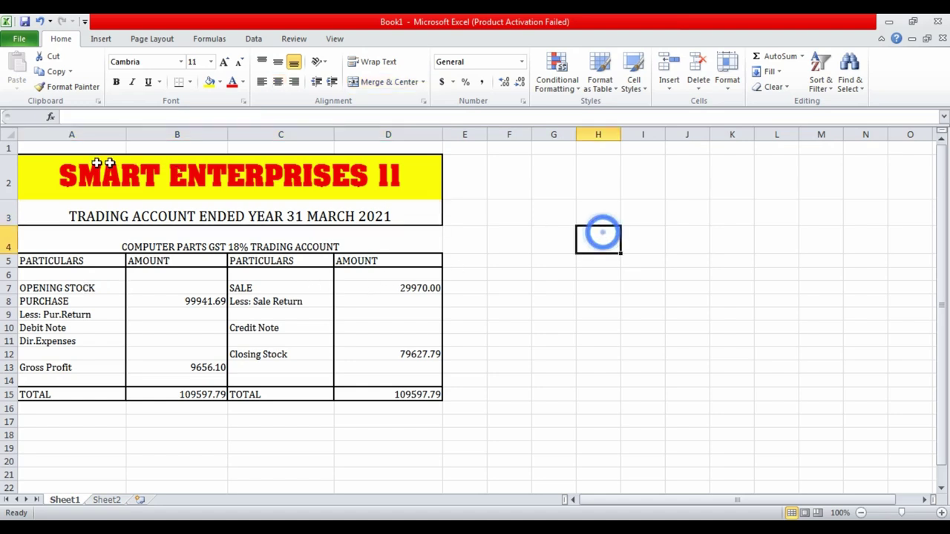
click(33, 170)
mouse_move(182, 187)
mouse_down()
mouse_move(374, 357)
mouse_move(378, 394)
mouse_up()
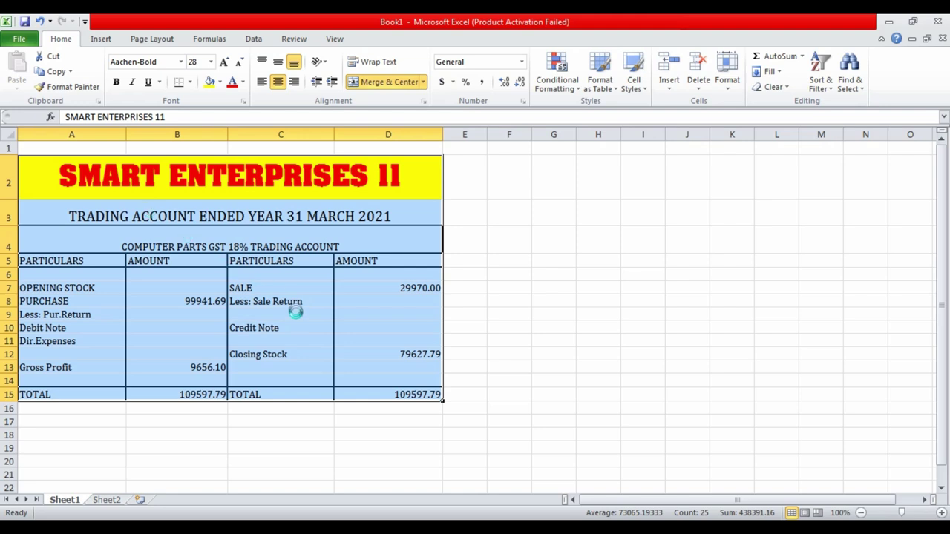
key(ctrl+c)
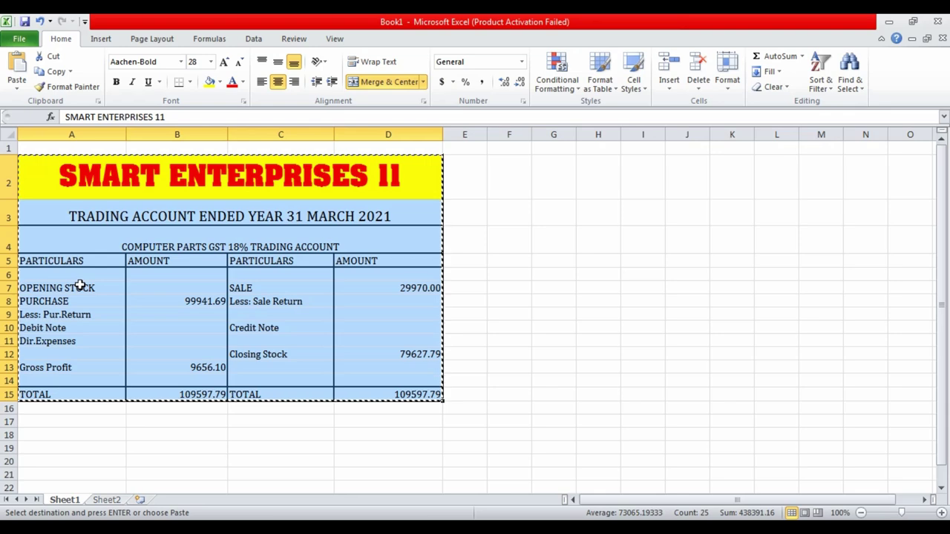
Paste the copied trading account block at cell A20
scroll(22, 386, down, 1)
scroll(33, 381, down, 1)
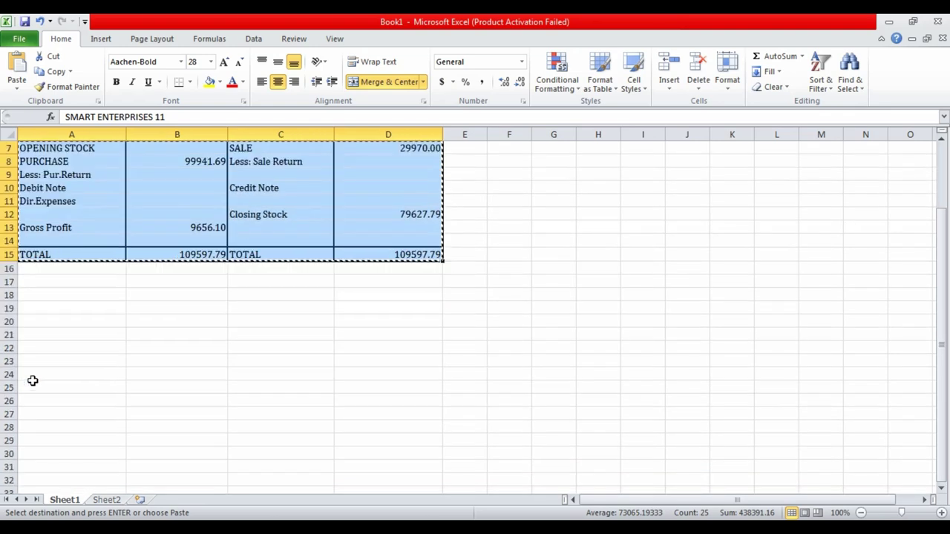
click(45, 319)
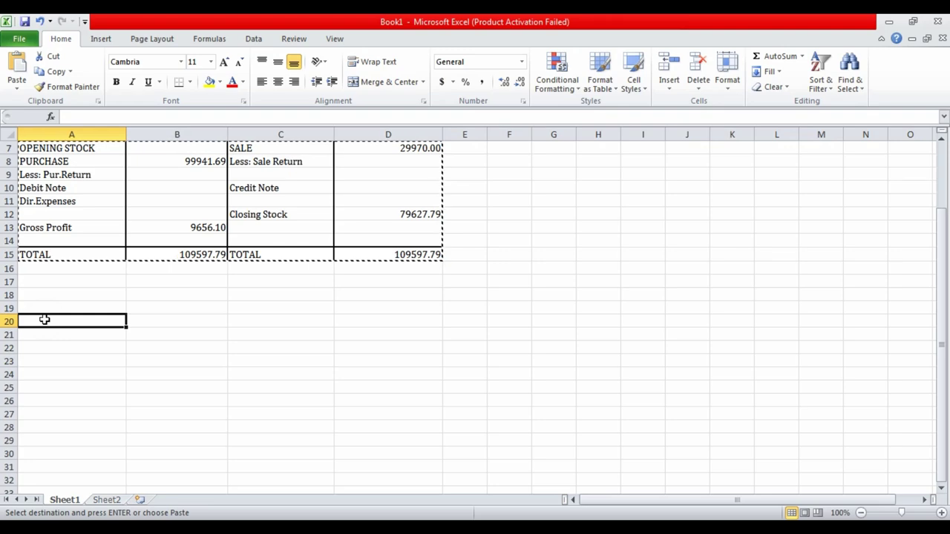
key(ctrl+v)
Paste the block again and deselect it, checking the duplicate below the original
scroll(96, 256, up, 2)
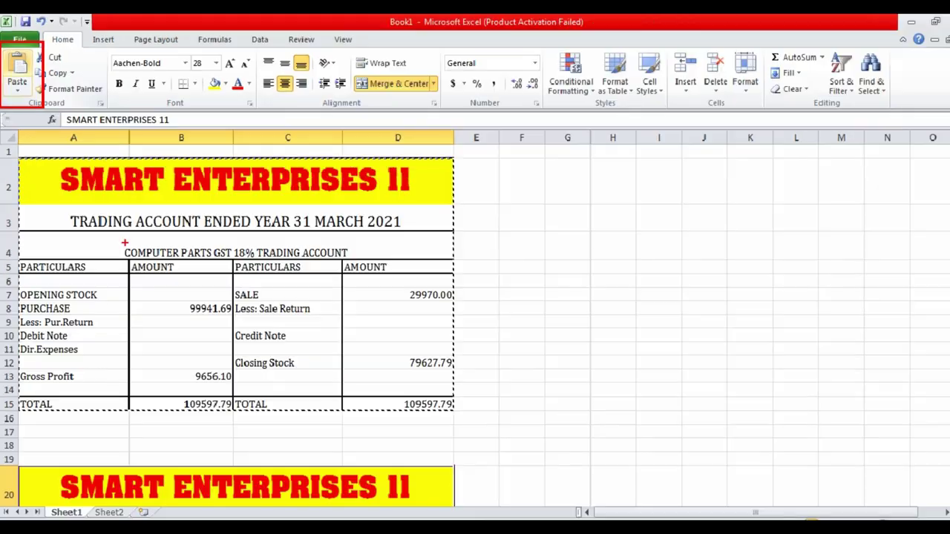
scroll(138, 191, down, 1)
scroll(158, 259, up, 1)
scroll(177, 296, down, 3)
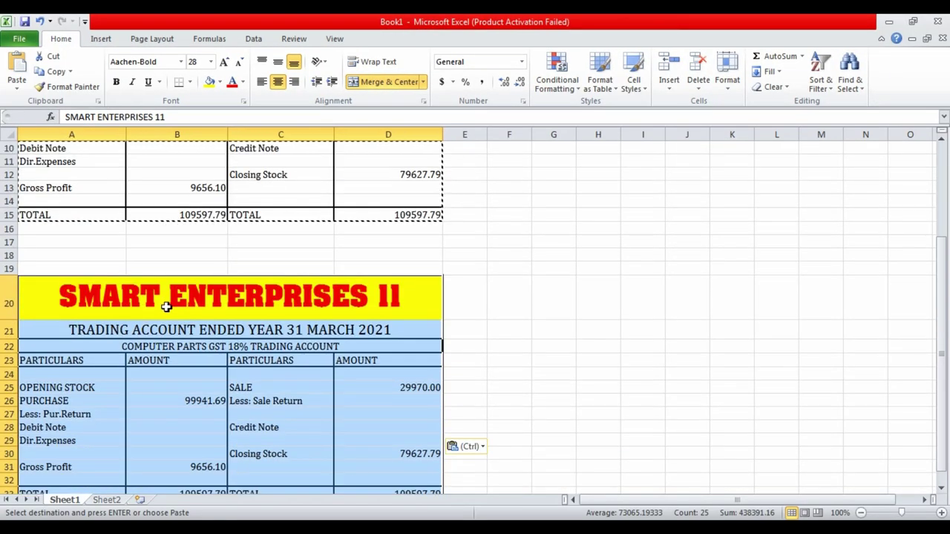
scroll(257, 290, up, 2)
scroll(377, 285, up, 1)
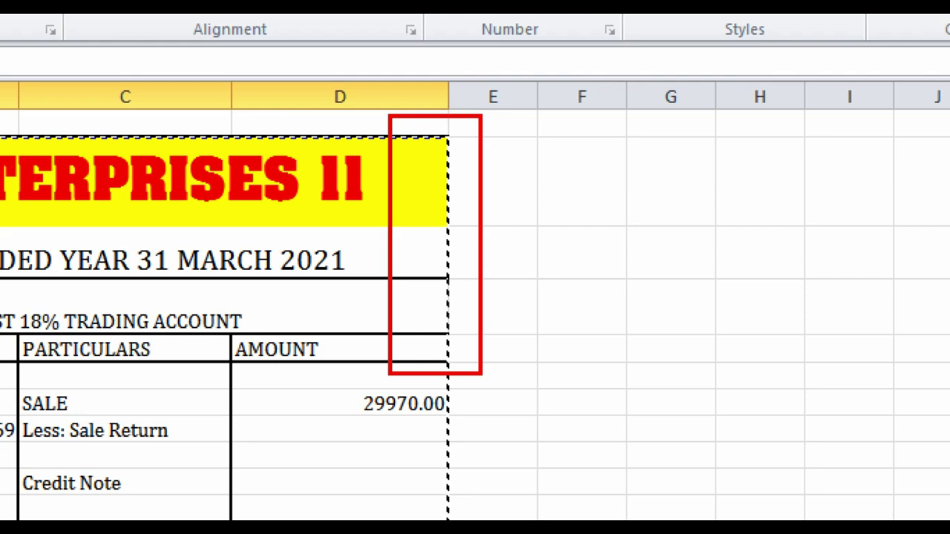
key(ctrl+v)
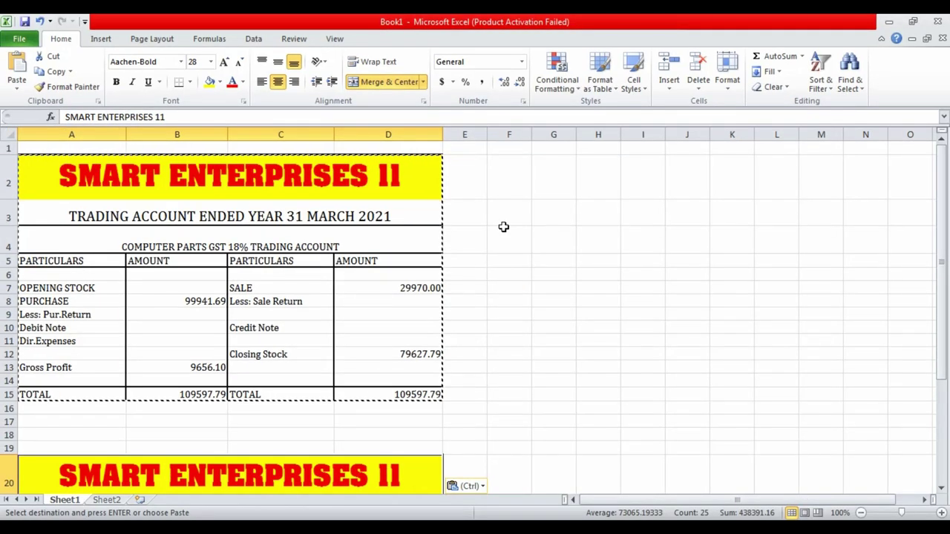
scroll(503, 226, down, 2)
click(506, 218)
scroll(459, 210, up, 2)
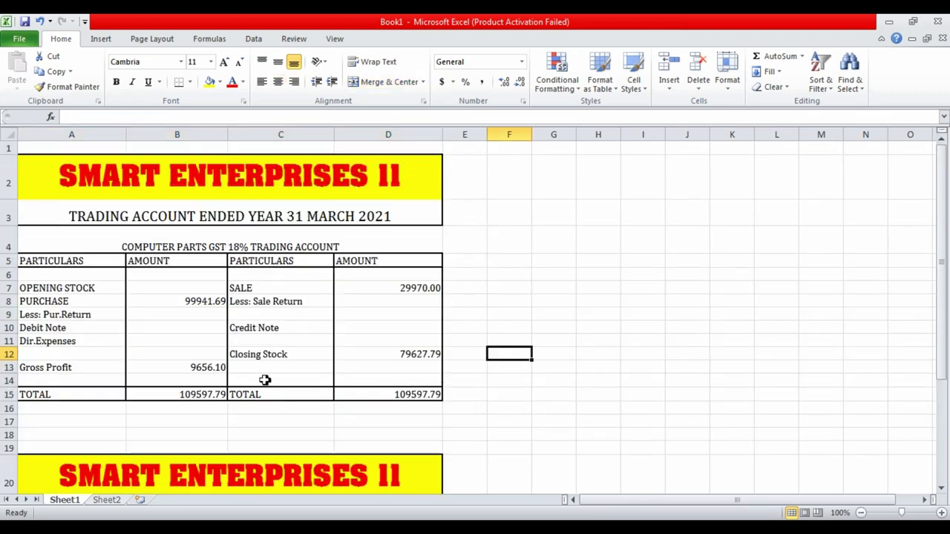
scroll(223, 354, down, 1)
scroll(170, 276, up, 1)
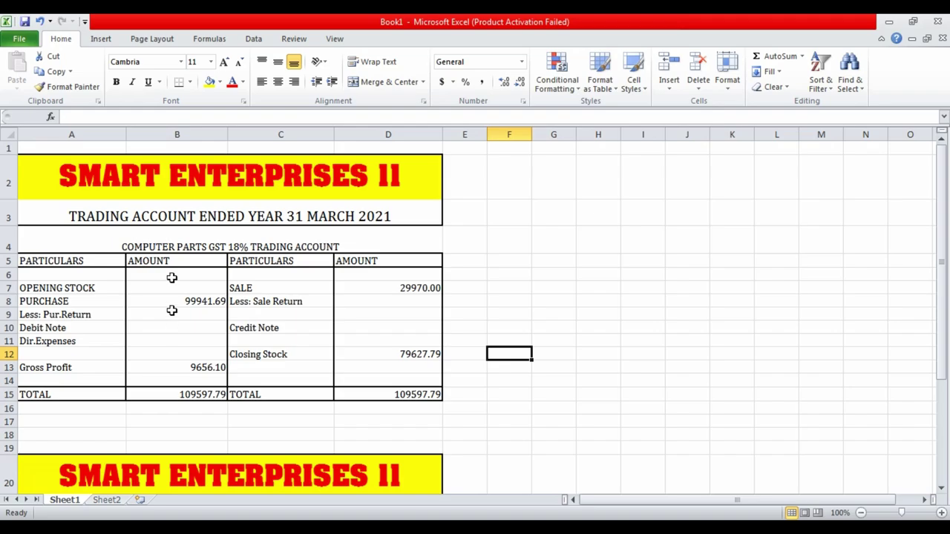
scroll(170, 252, down, 1)
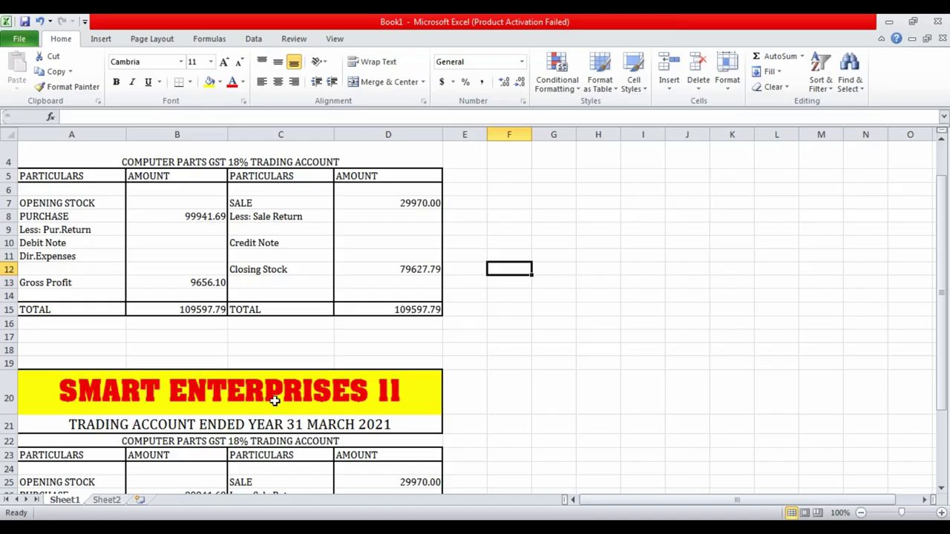
Select the copied company title at A20 and the copied heading in row 21
click(264, 391)
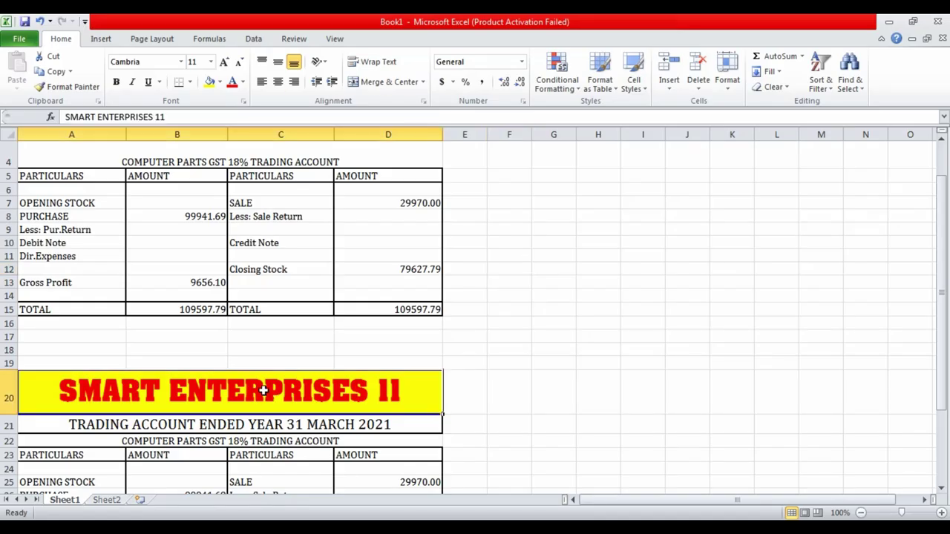
scroll(248, 359, up, 1)
scroll(205, 345, down, 4)
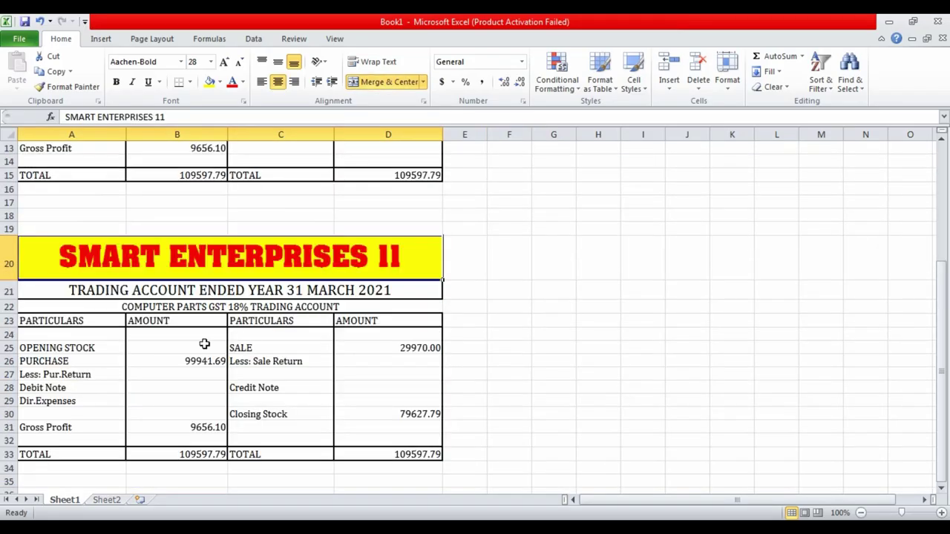
click(152, 289)
scroll(171, 293, up, 2)
scroll(176, 295, up, 2)
scroll(171, 312, down, 3)
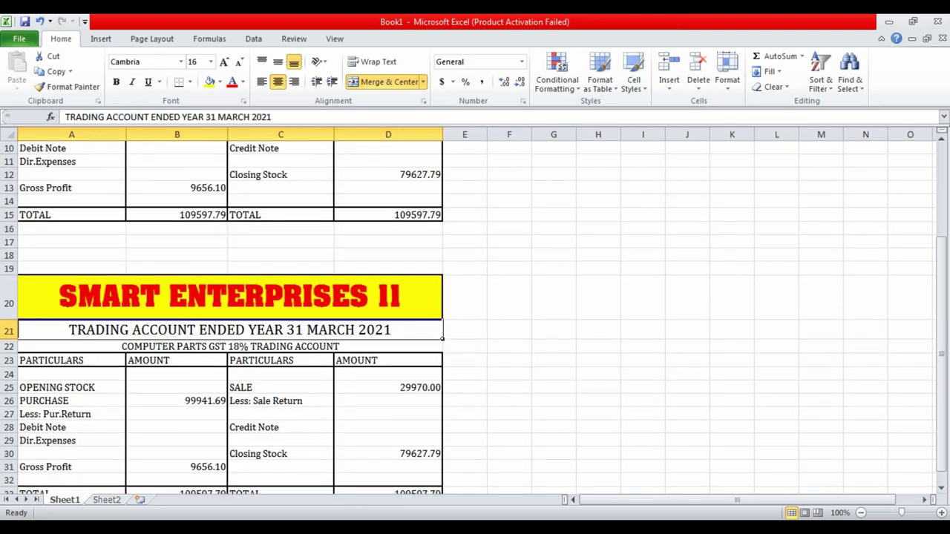
Review the handwritten Profit & Loss template photo, then return to Excel
key(alt+Tab)
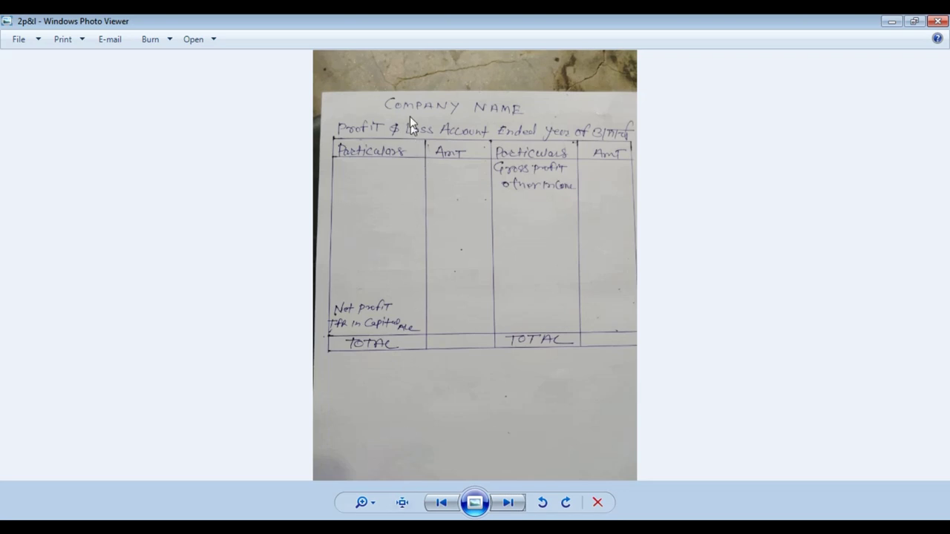
key(ctrl+1)
click(403, 112)
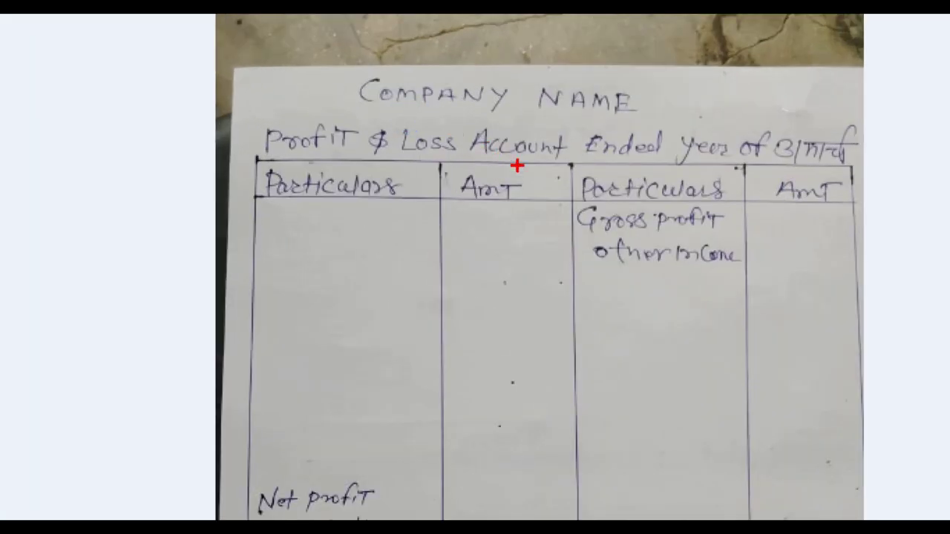
key(Escape)
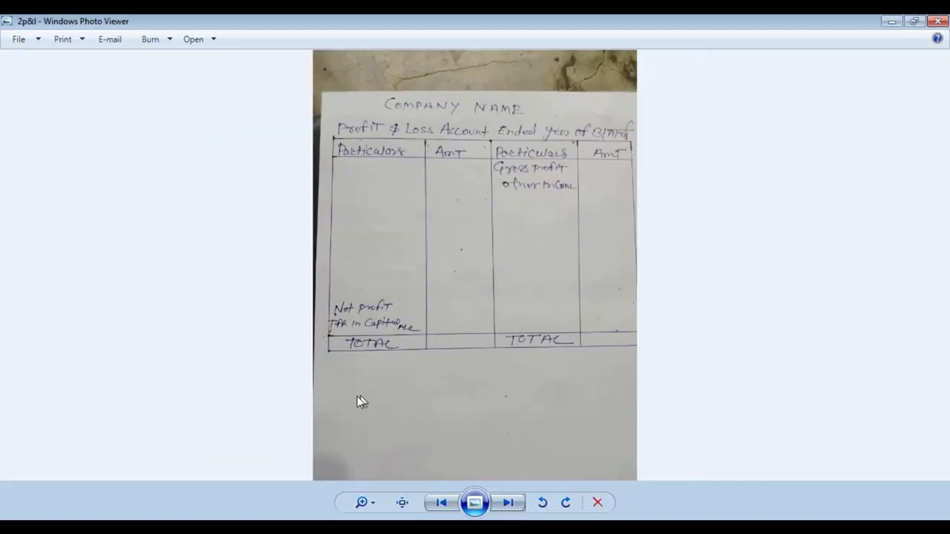
key(alt+Tab)
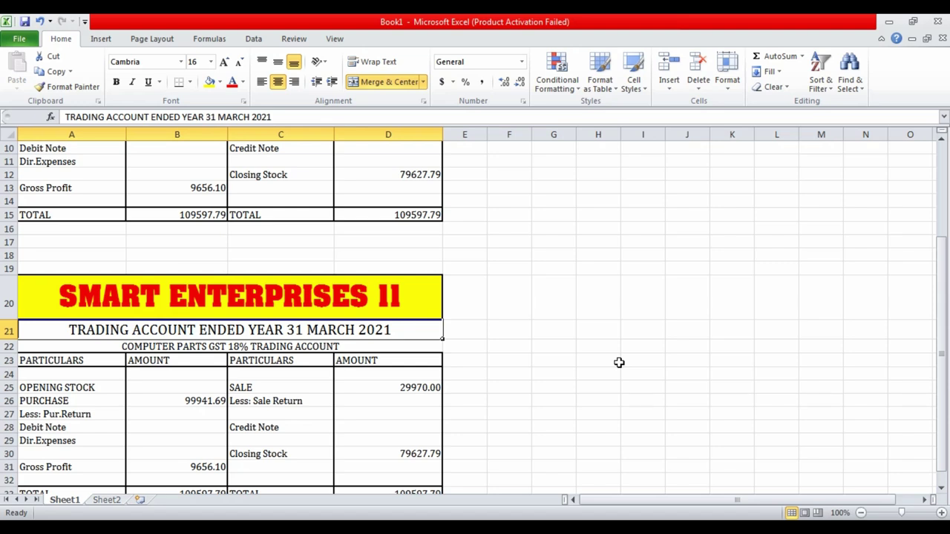
Replace the row 21 heading with 'PROFIT & LOSS ACCOUNT ENDED YEAR OF 31 MARCH 2021'
text(PROFIT )
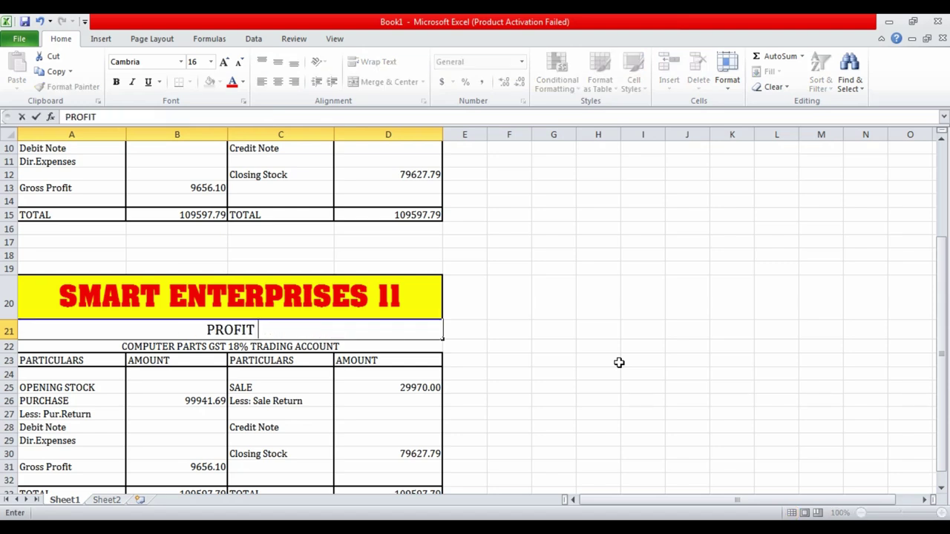
text(&)
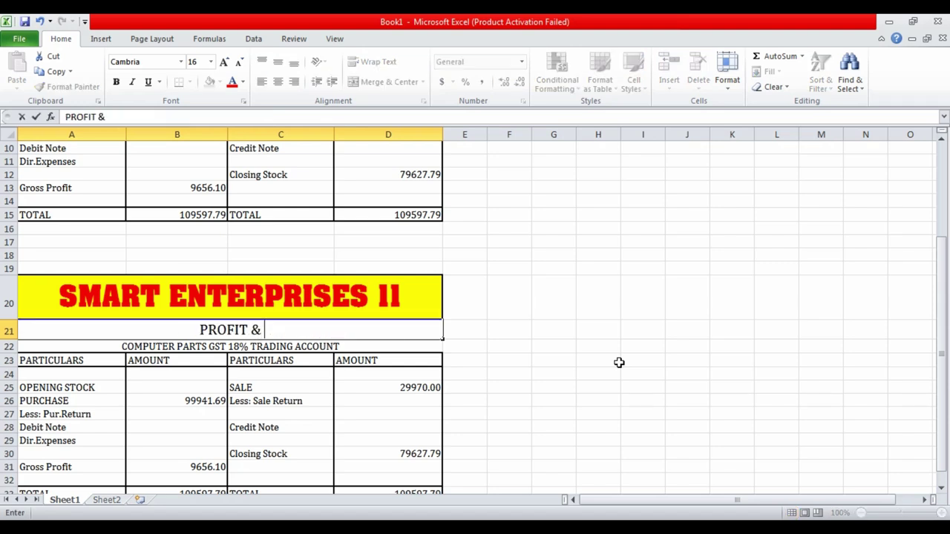
text( LOSS ACCO)
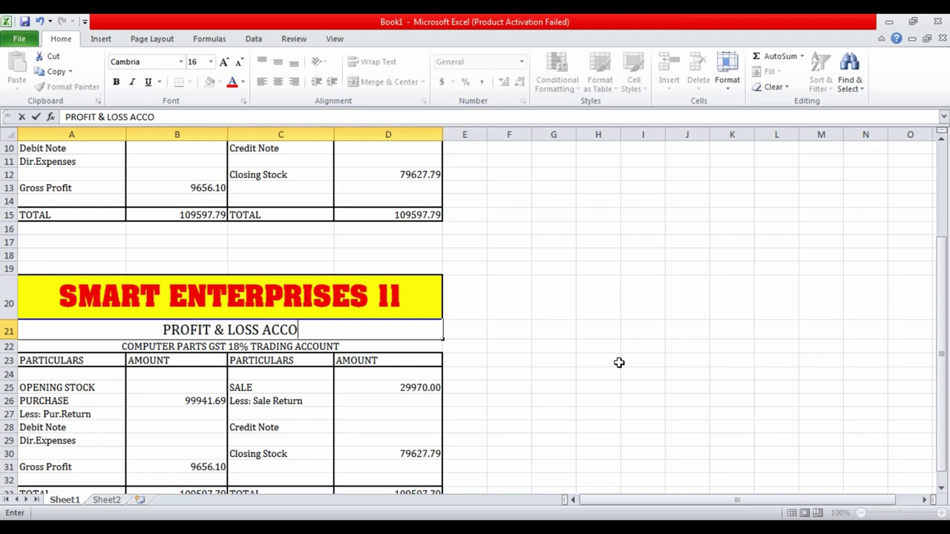
text(UNT ENDED )
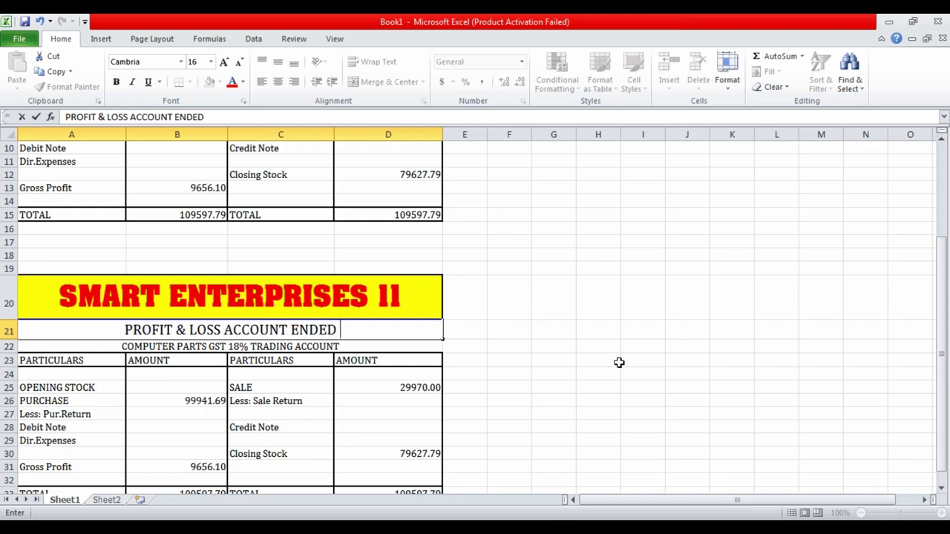
text(YEAR OF )
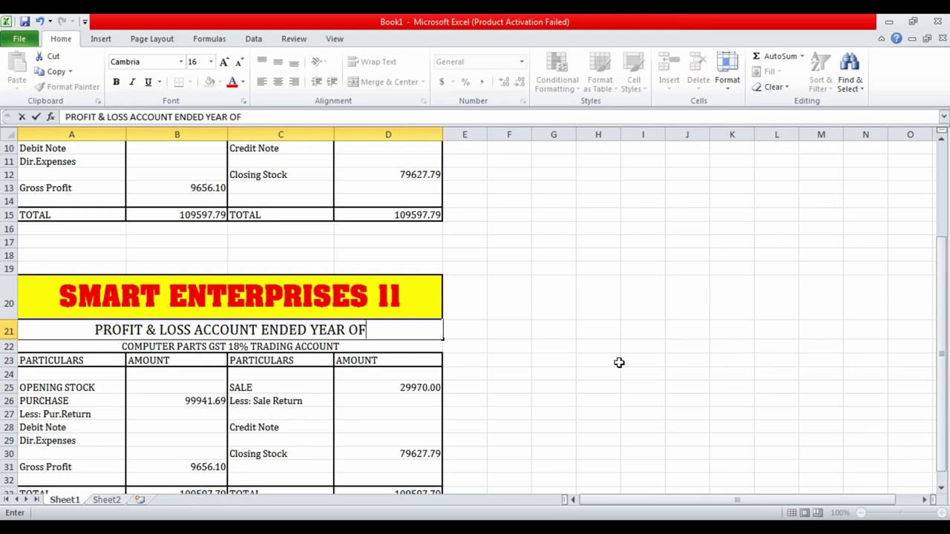
text(31 MAR)
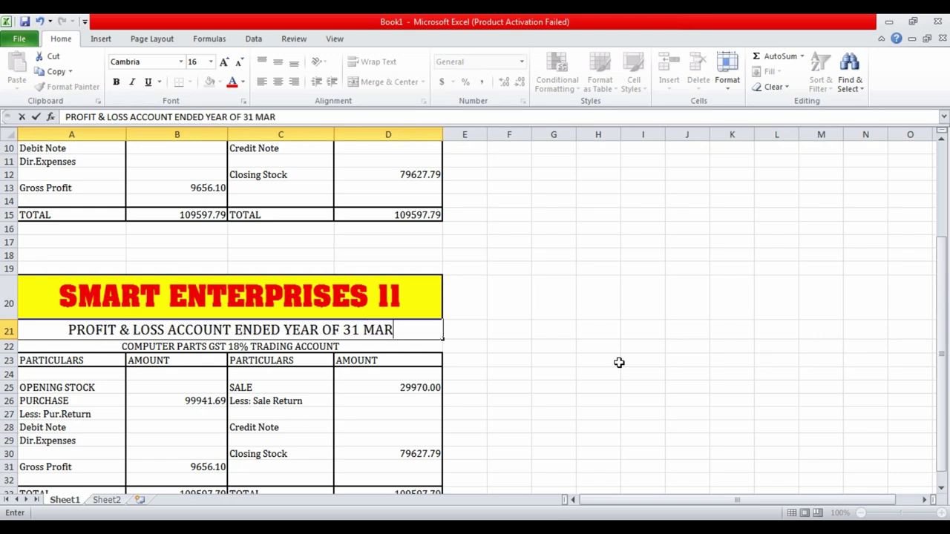
text(CH 2021)
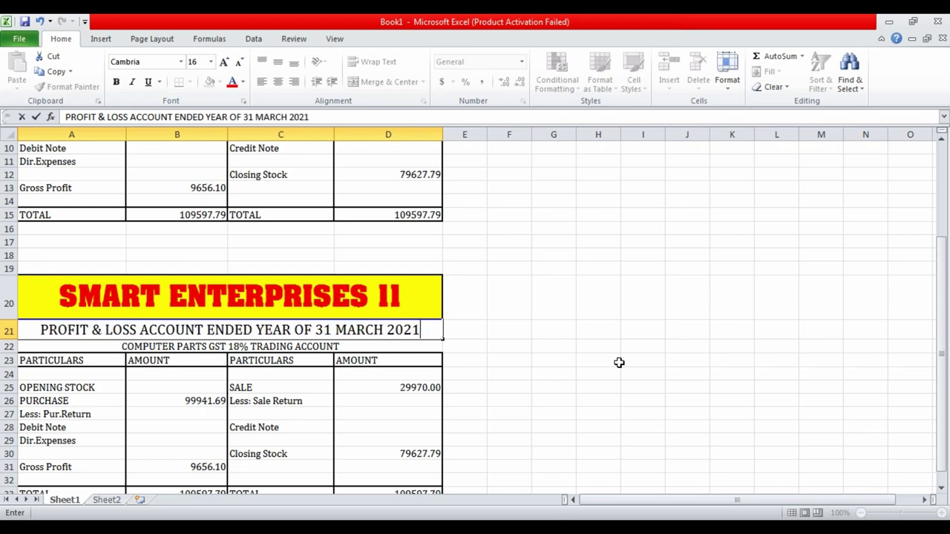
key(Return)
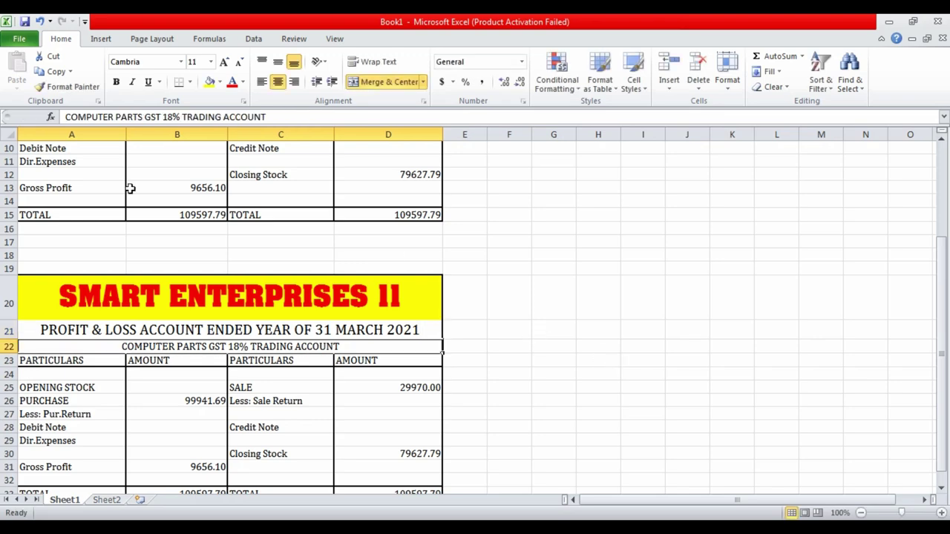
Make row 21 taller to fit the new profit and loss title
scroll(150, 207, up, 3)
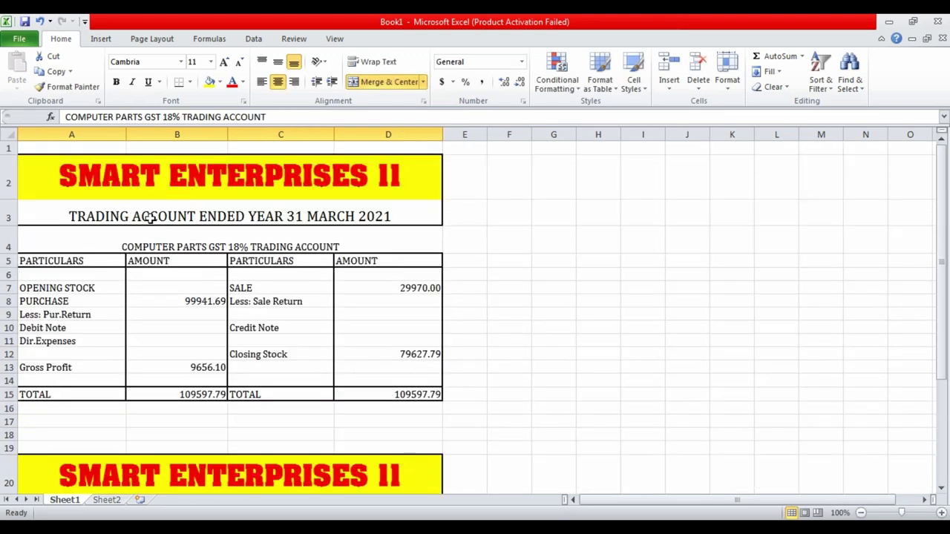
scroll(186, 395, down, 2)
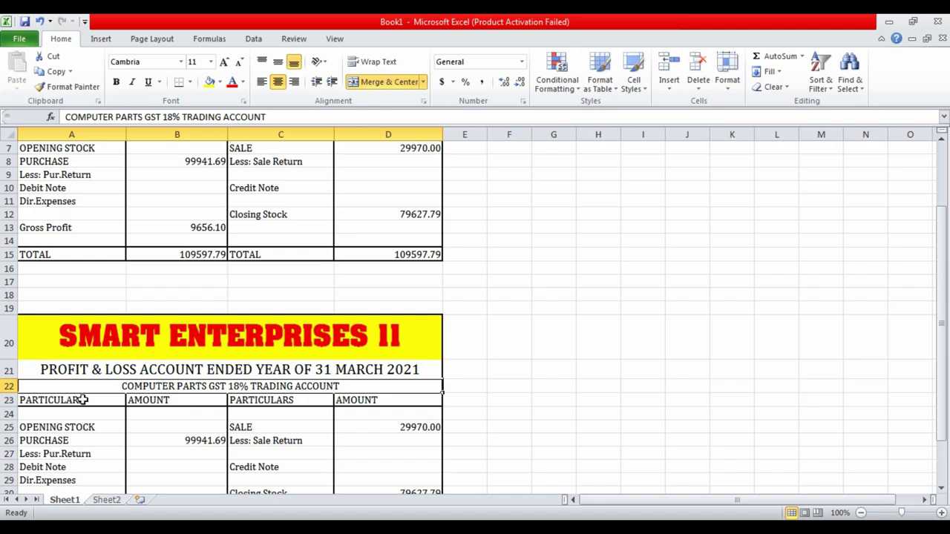
drag(11, 378, 11, 378)
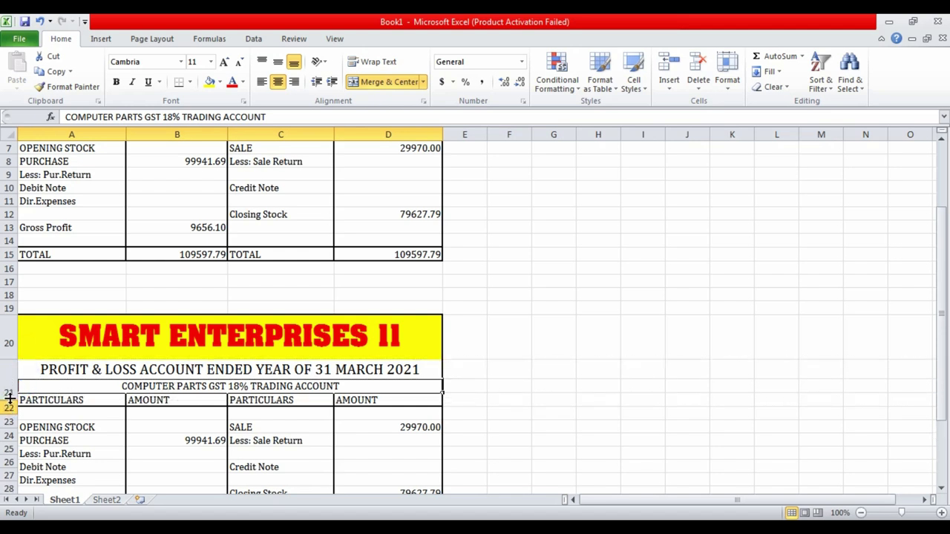
mouse_move(11, 378)
mouse_down()
mouse_move(8, 400)
mouse_move(11, 392)
mouse_up()
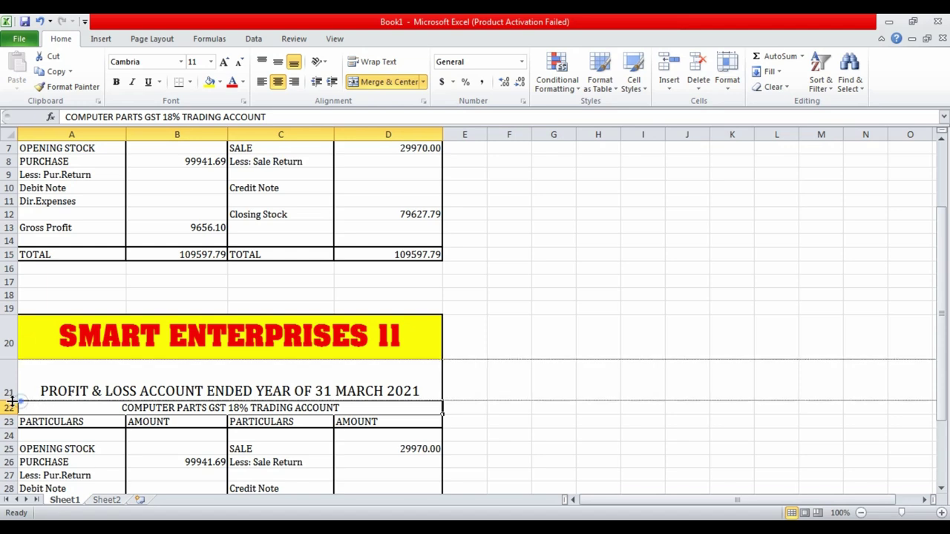
Delete the 'COMPUTER PARTS GST 18% TRADING ACCOUNT' subtitle from row 22
scroll(130, 401, down, 2)
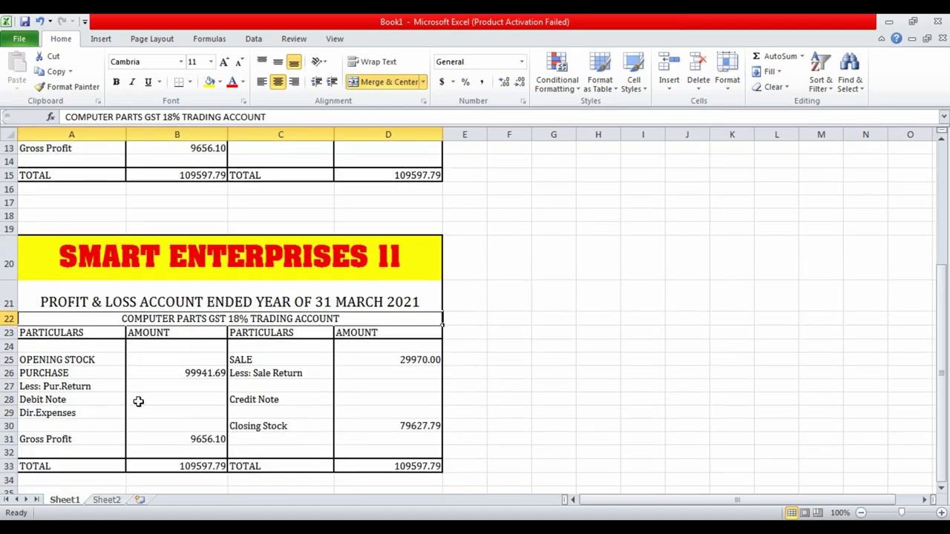
click(176, 319)
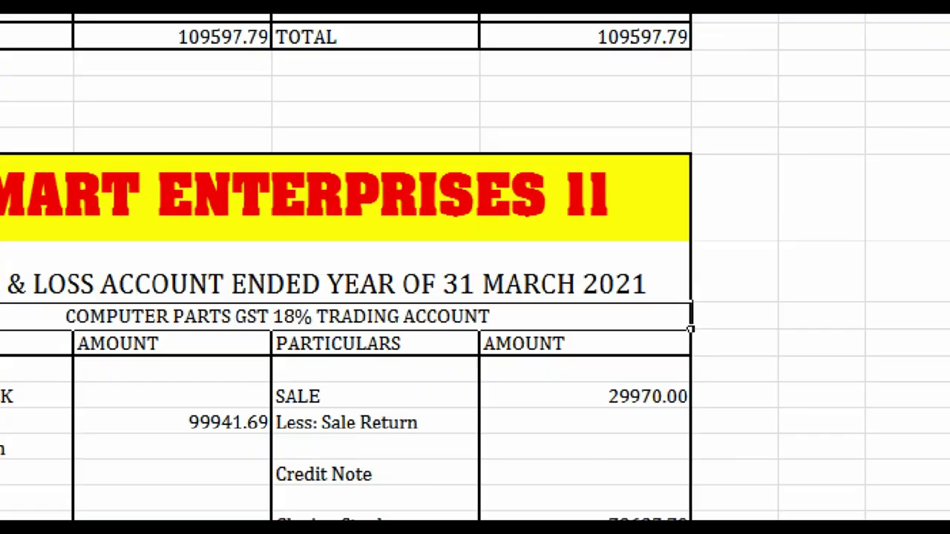
click(181, 321)
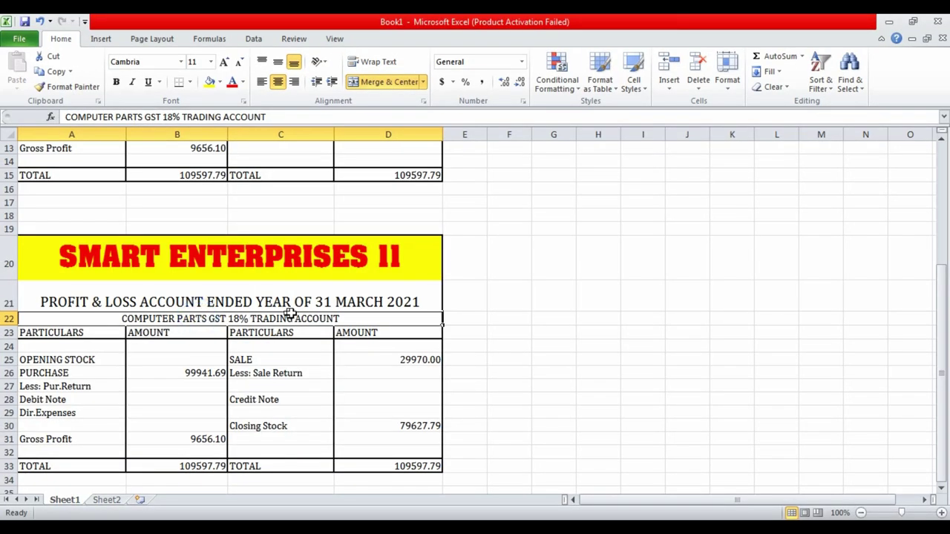
key(Delete)
scroll(132, 320, down, 1)
Clear the entries and amounts in columns A, C, B and D for rows 24–32
scroll(81, 322, down, 1)
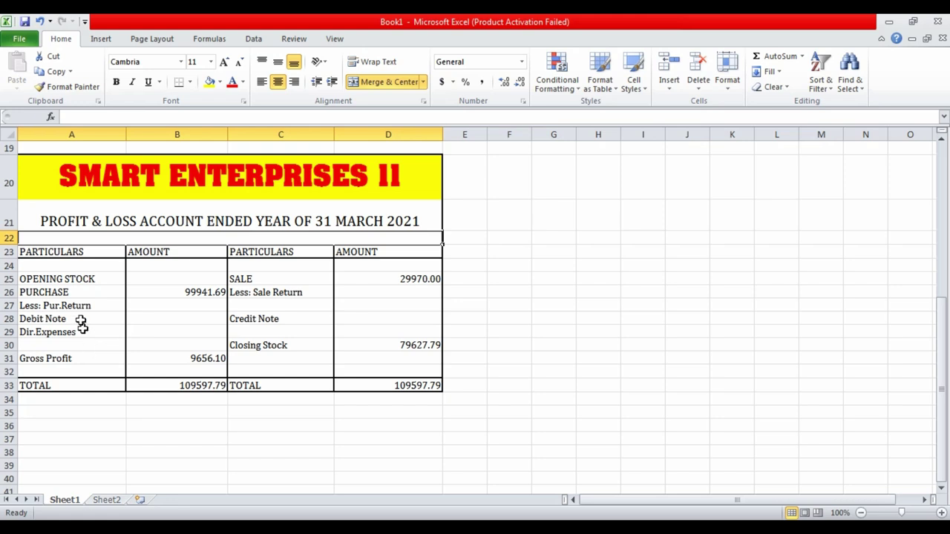
drag(55, 265, 69, 358)
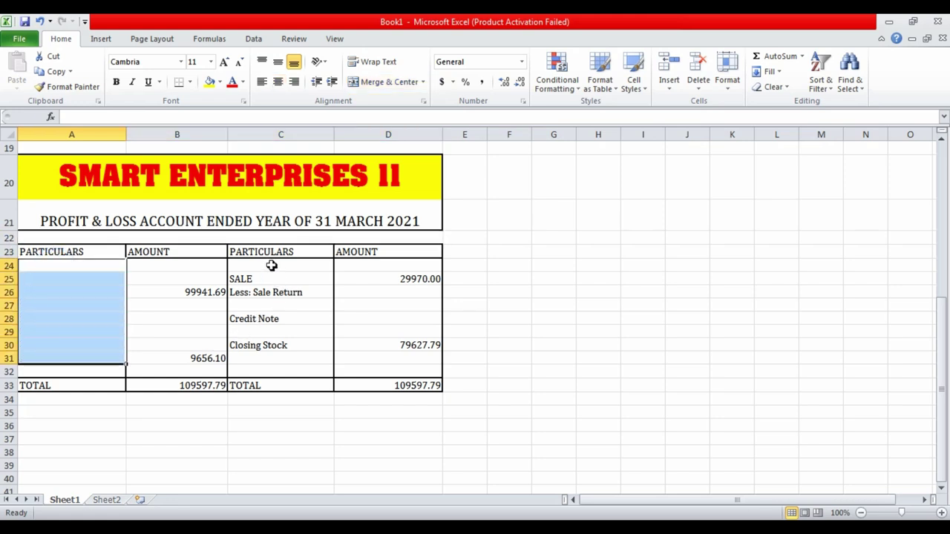
drag(272, 265, 282, 368)
key(Delete)
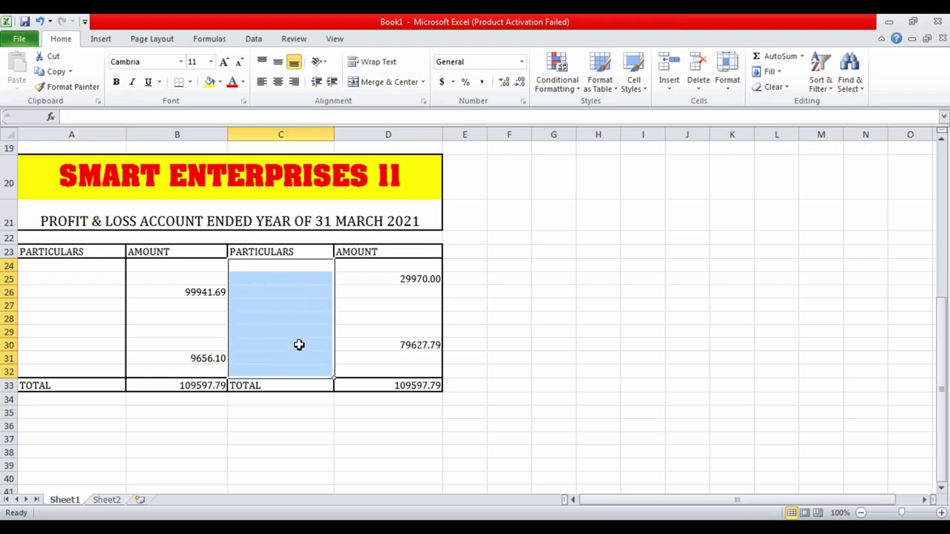
drag(185, 268, 199, 371)
key(Delete)
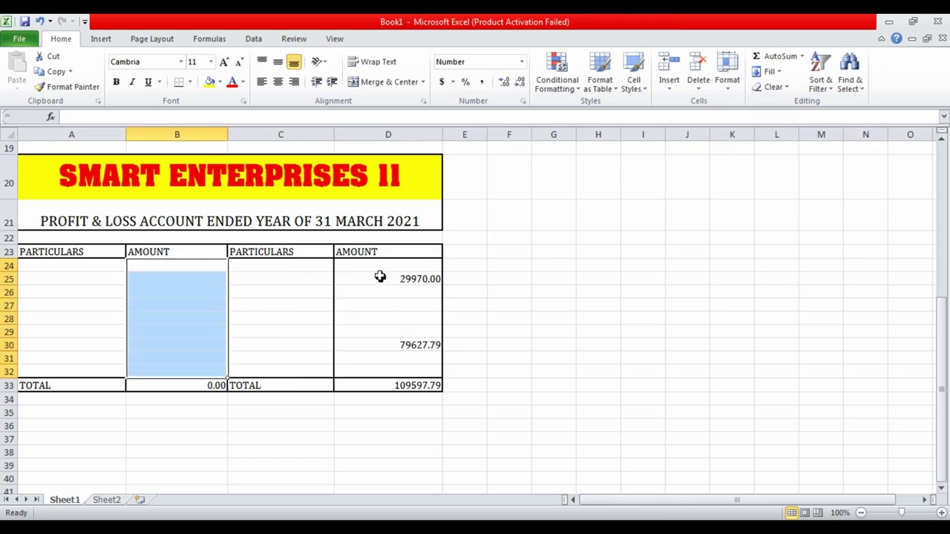
drag(379, 268, 394, 367)
key(Delete)
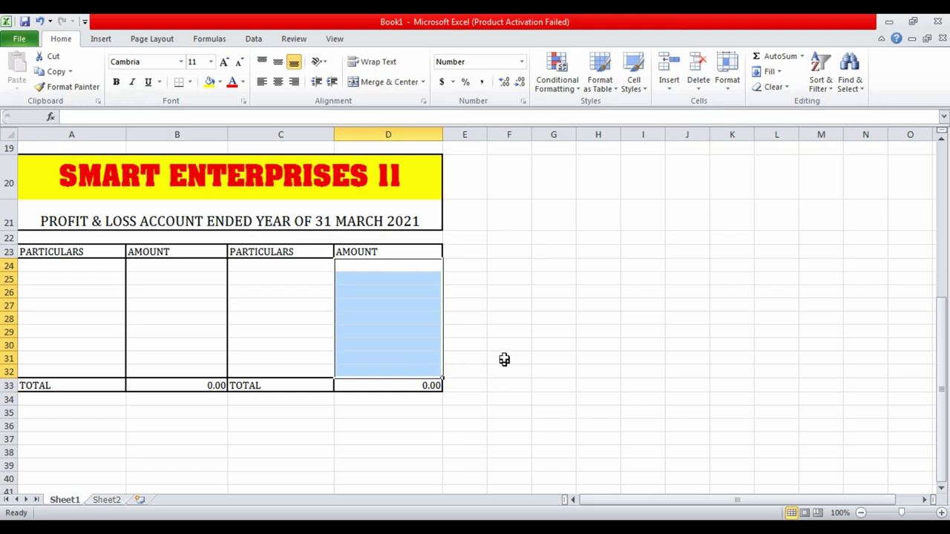
click(509, 343)
Delete the SUM total formulas in D33 and B33
click(385, 387)
click(386, 388)
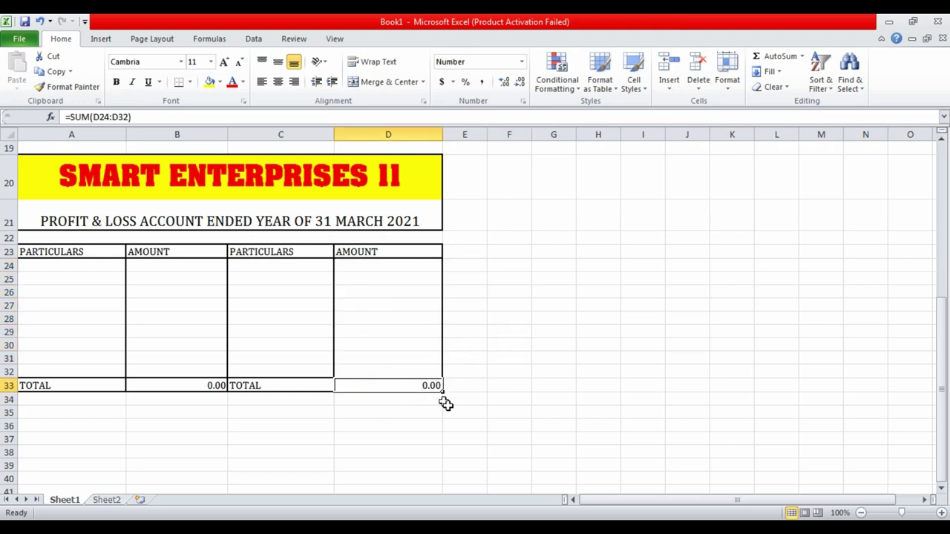
click(480, 382)
click(418, 385)
key(Delete)
click(191, 386)
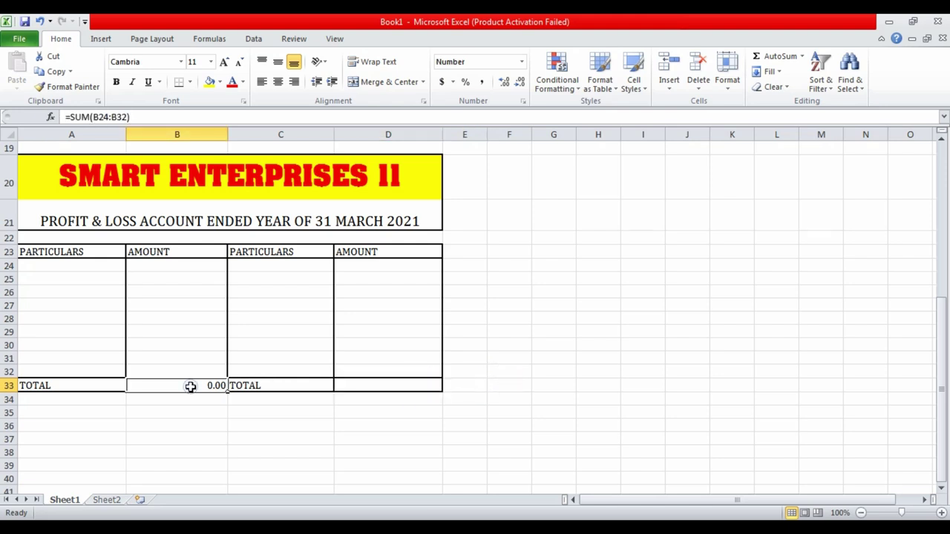
key(Delete)
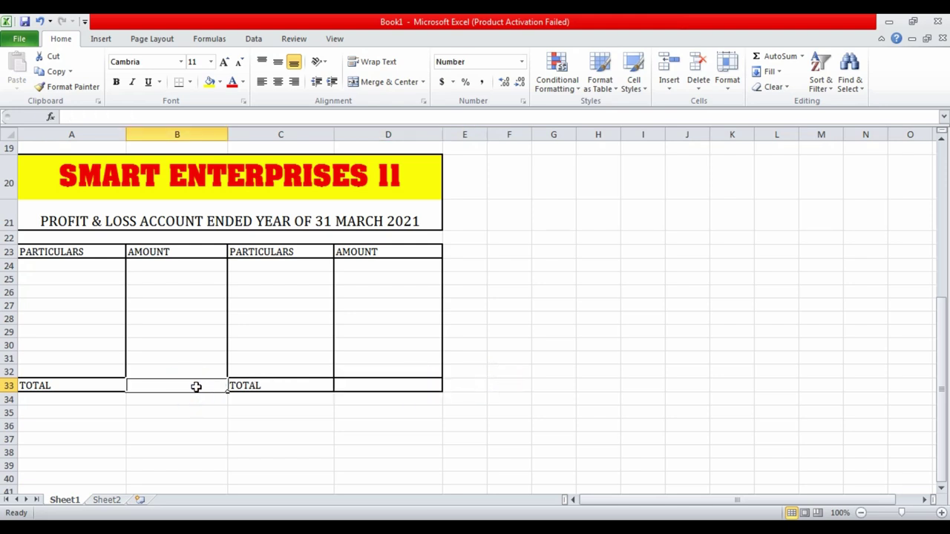
click(577, 307)
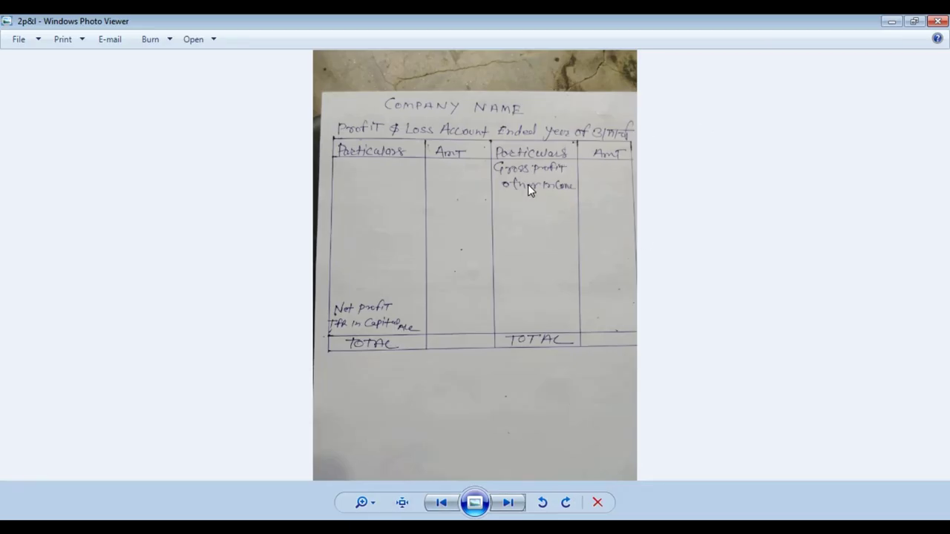
Zoom into the 2p&l image and mark the credit-side Gross profit and Other income entries
click(528, 184)
click(364, 153)
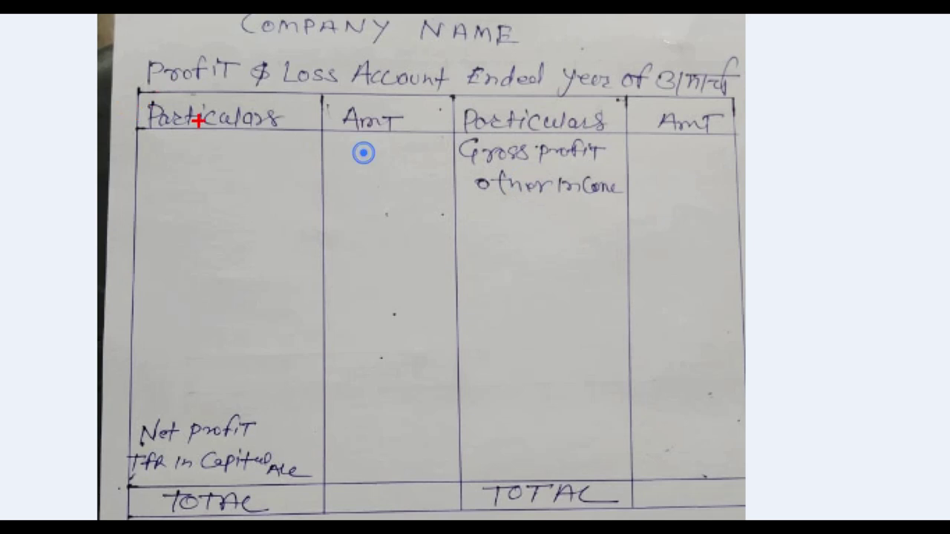
click(466, 162)
click(538, 147)
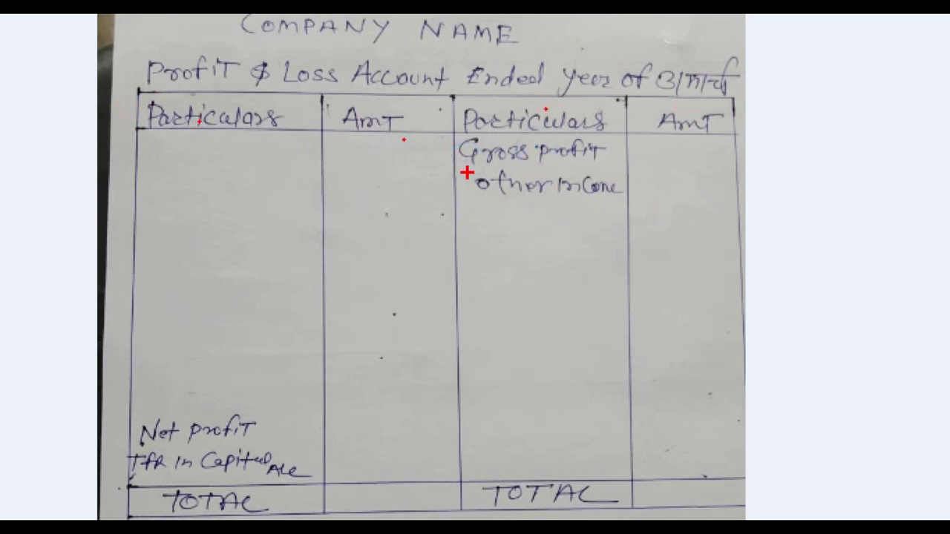
drag(428, 131, 632, 296)
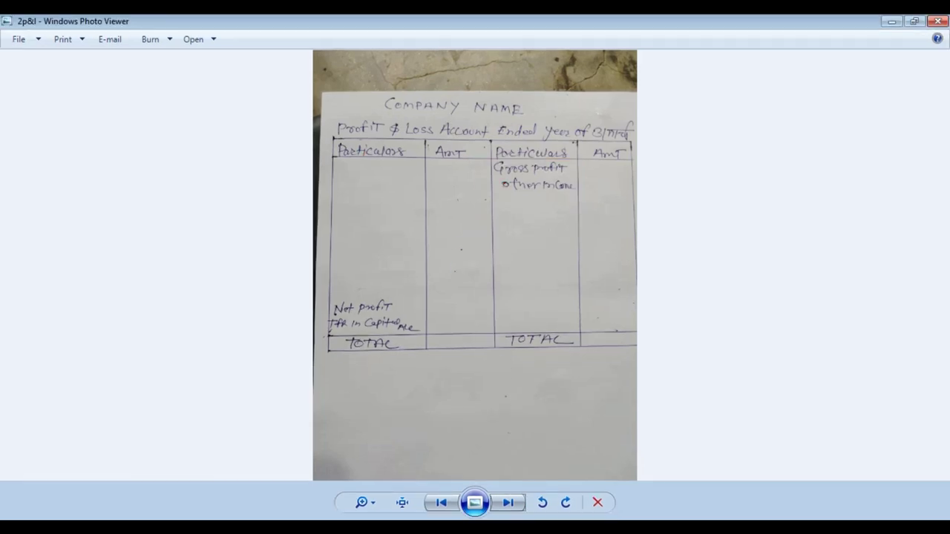
scroll(263, 286, up, 3)
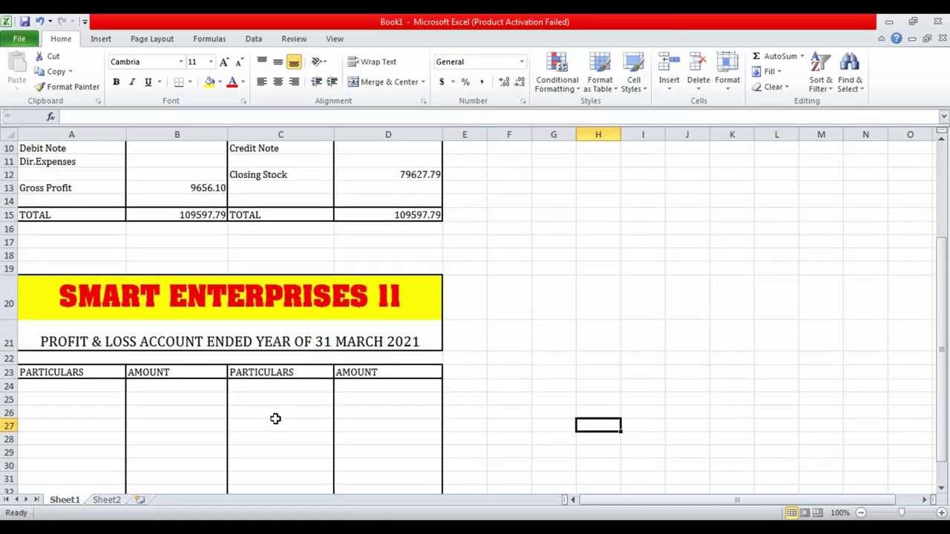
click(270, 397)
text(GROSS PROFIT)
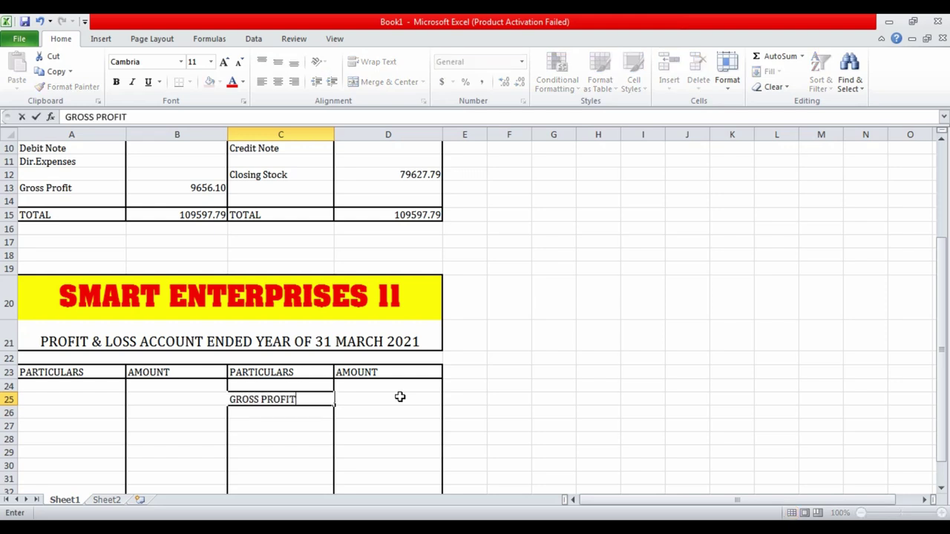
key(Return)
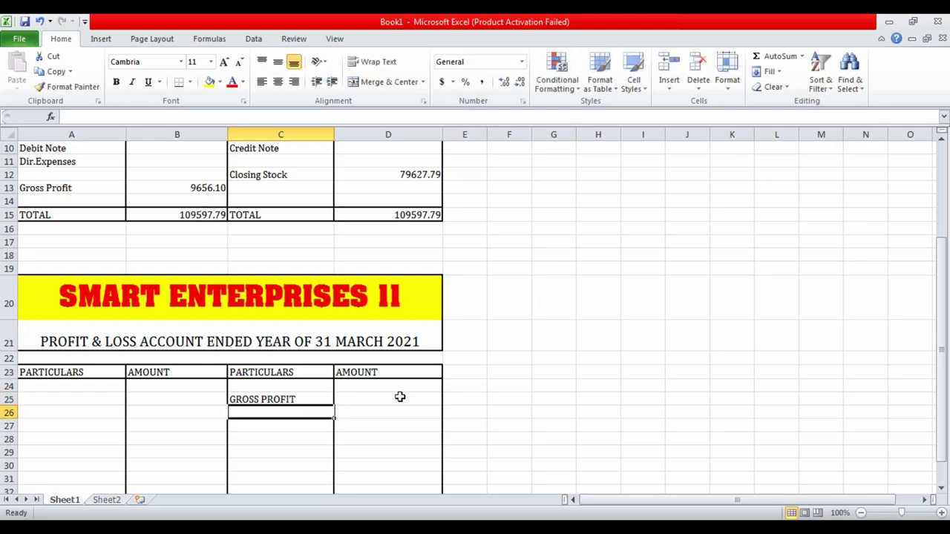
key(Up)
click(399, 397)
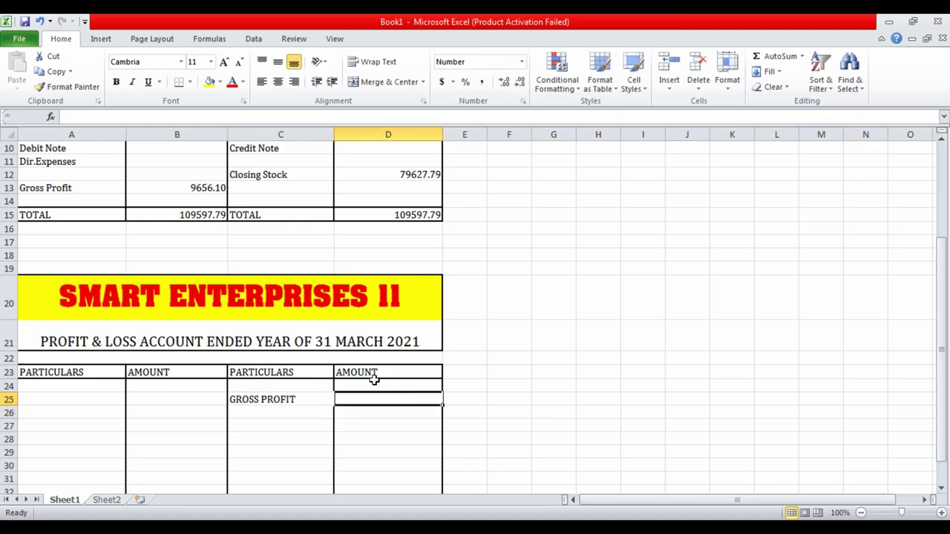
scroll(177, 196, up, 2)
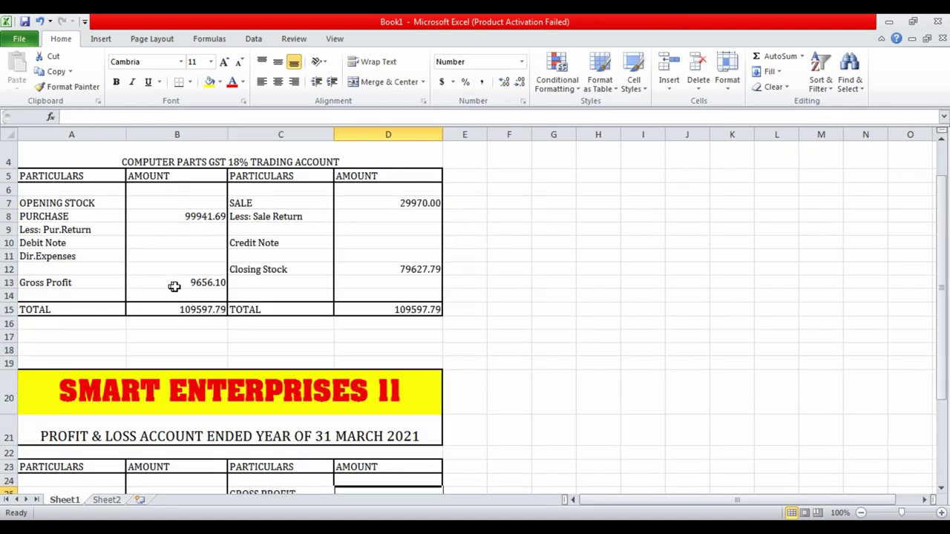
key(ctrl+1)
drag(164, 248, 289, 299)
click(191, 282)
scroll(216, 297, down, 1)
scroll(216, 297, down, 1)
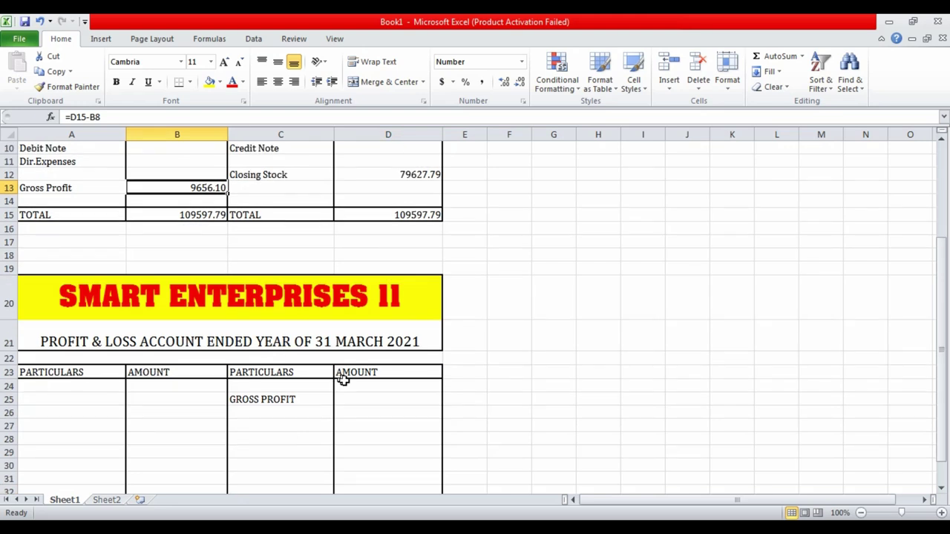
click(383, 399)
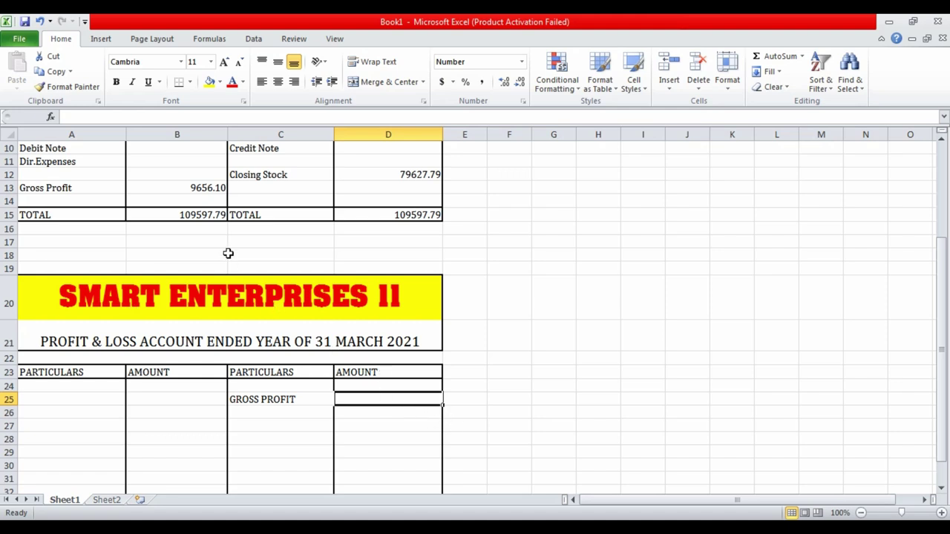
Enter =B13 in D25 so the P&L Gross Profit shows 9656.10
click(195, 187)
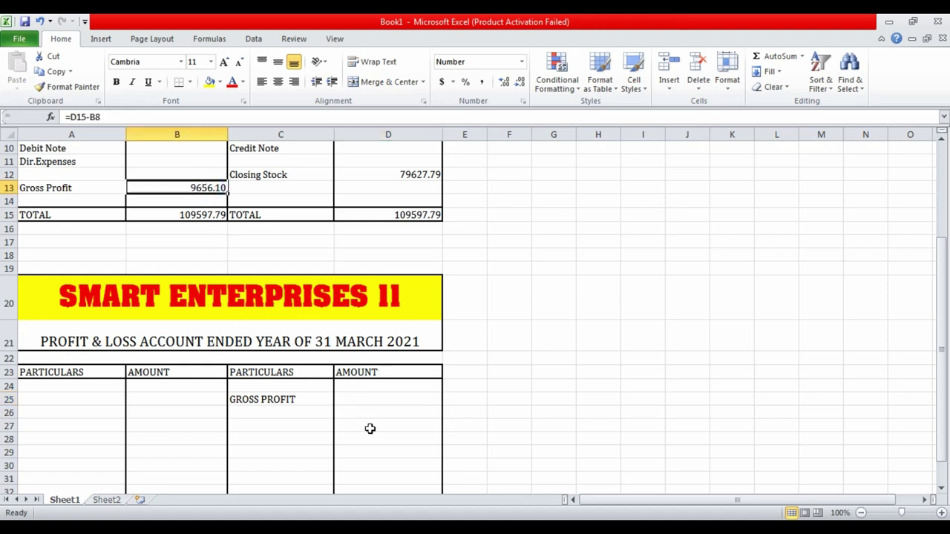
click(375, 397)
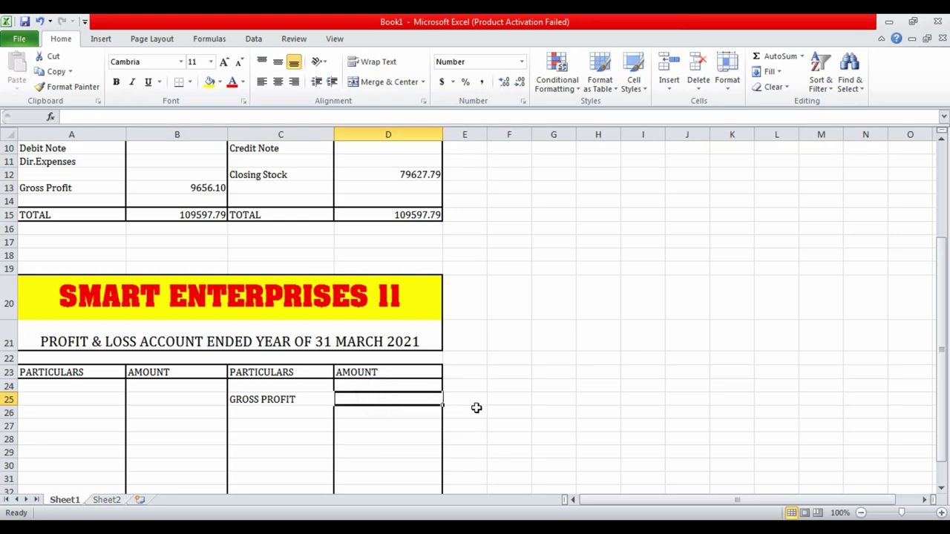
text(=)
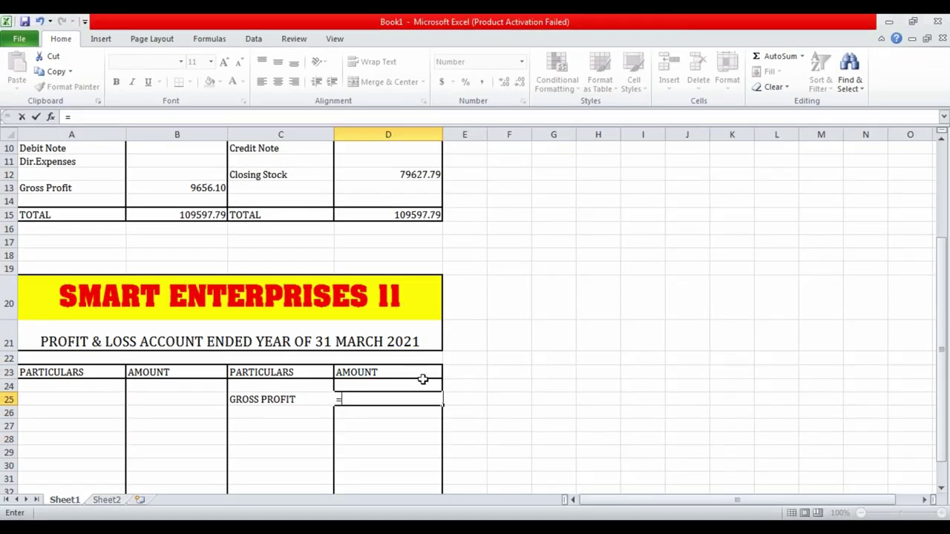
scroll(265, 149, up, 1)
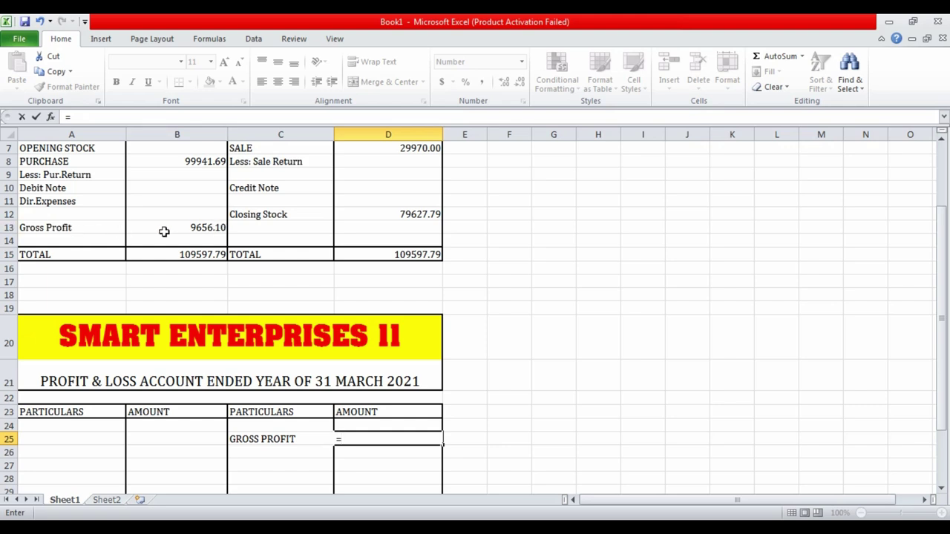
text(B)
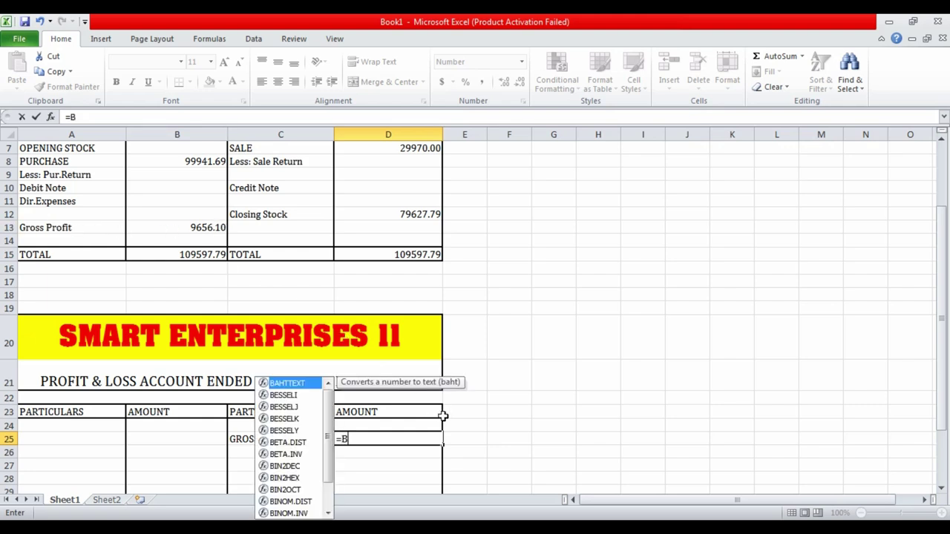
text(13)
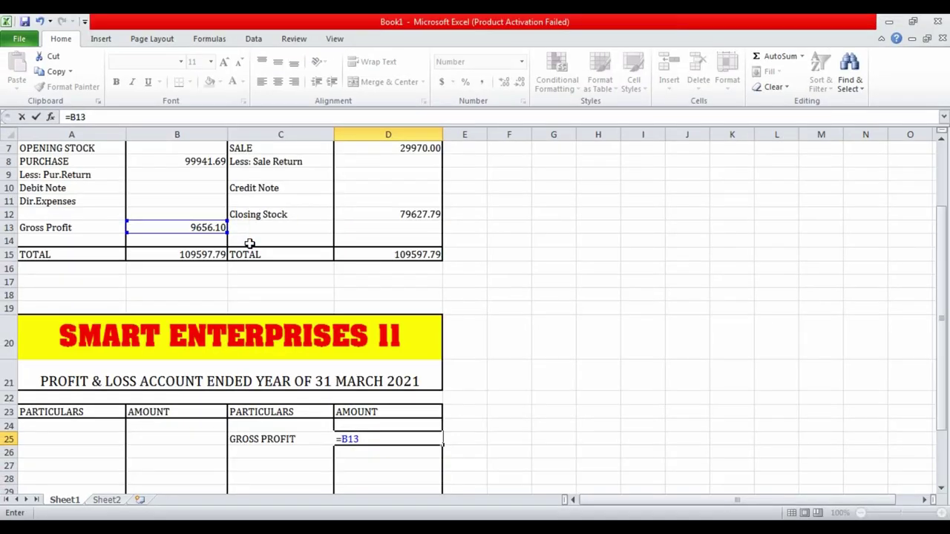
key(Return)
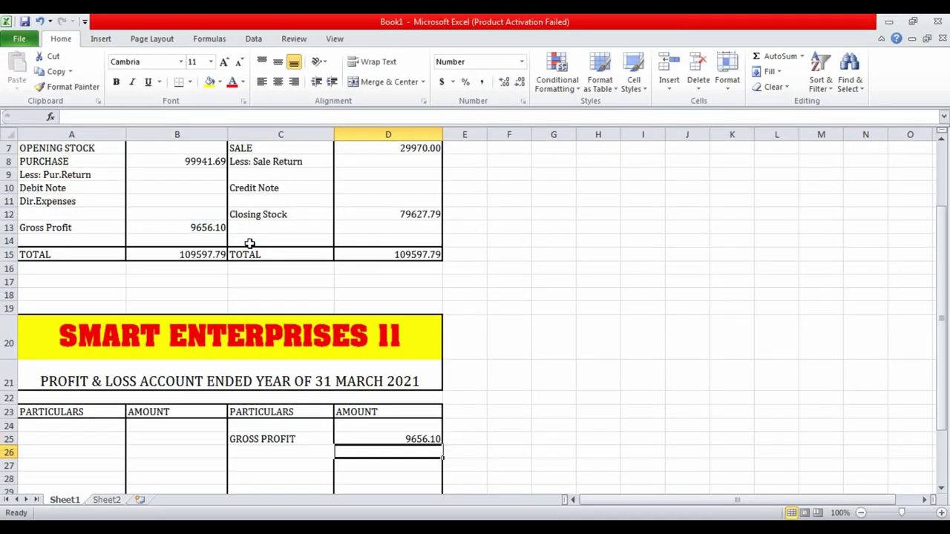
click(392, 438)
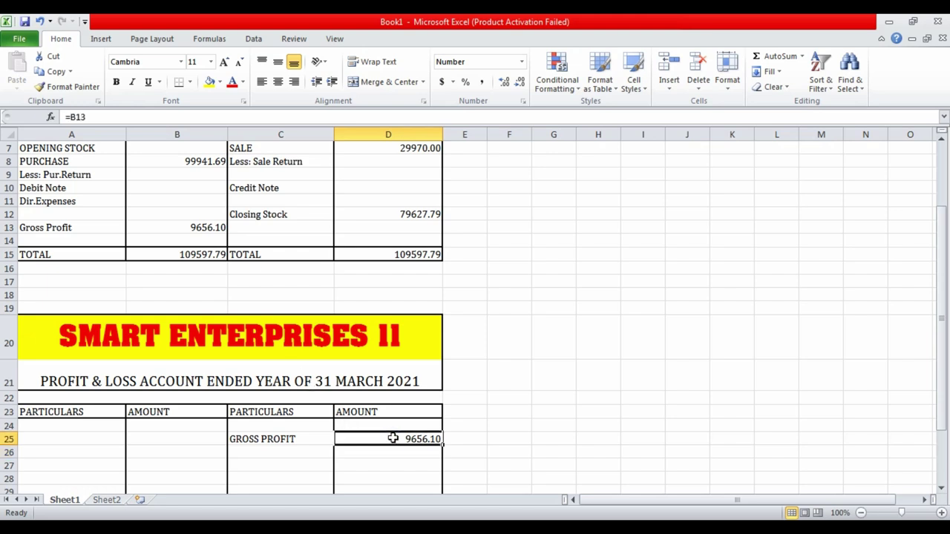
text(=)
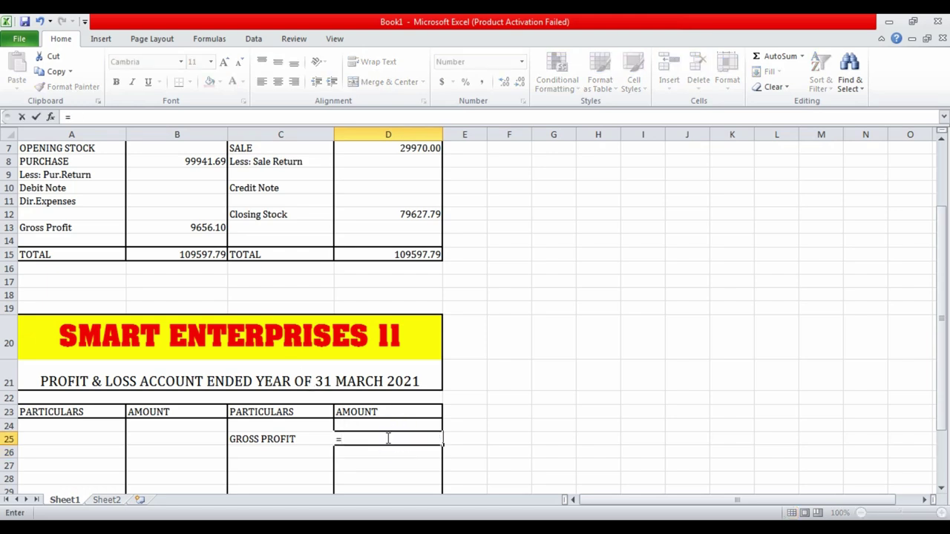
click(190, 227)
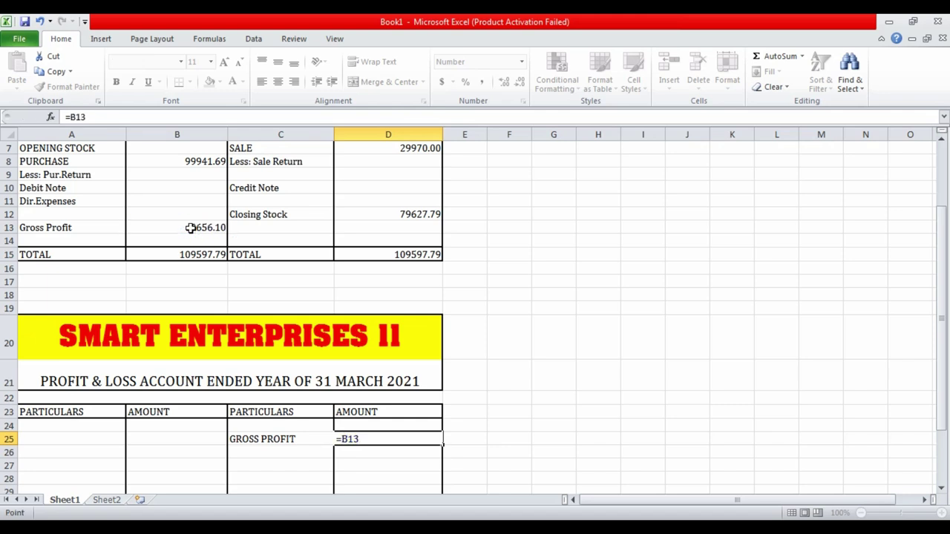
key(Return)
click(195, 224)
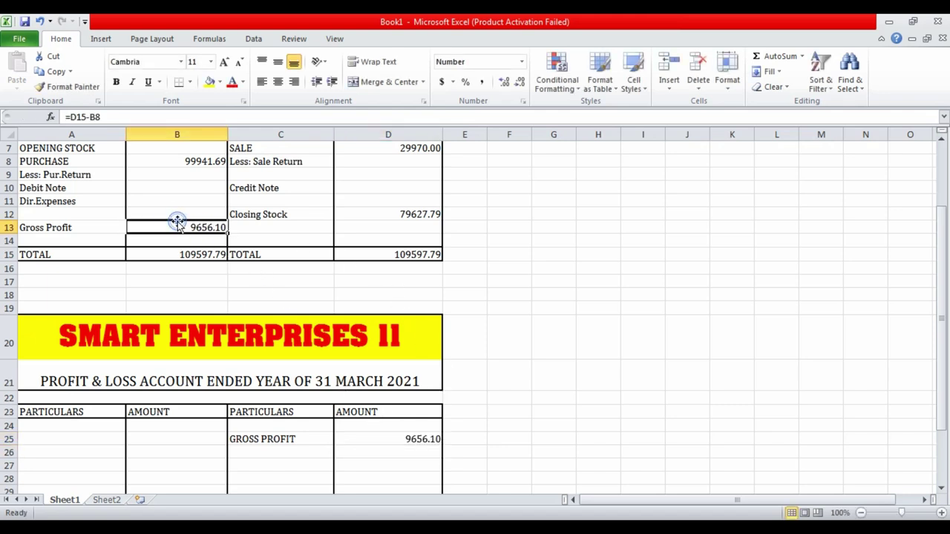
click(394, 439)
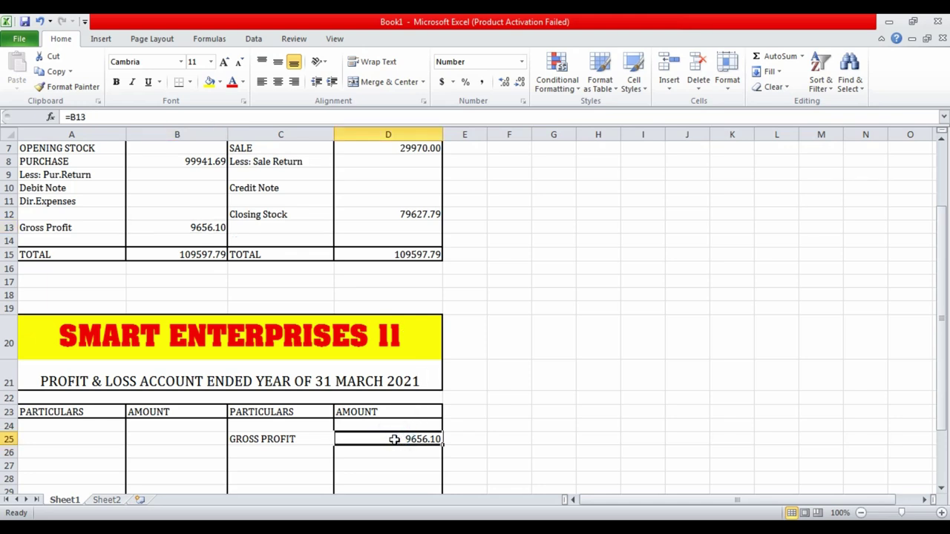
click(385, 216)
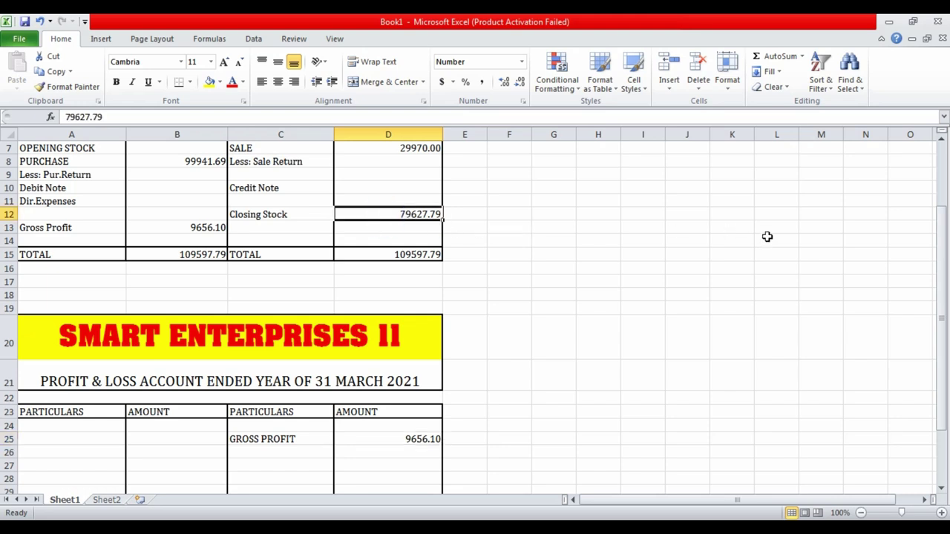
text(100000)
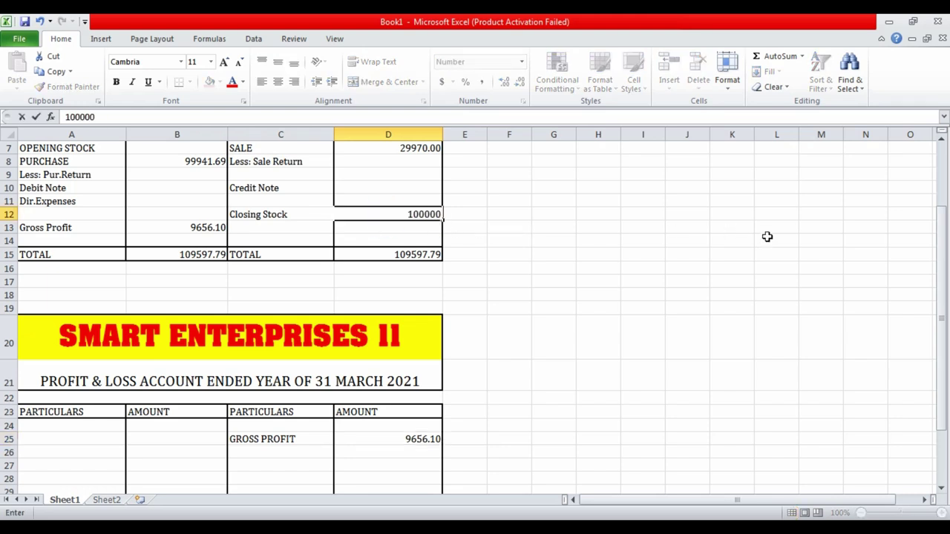
key(Return)
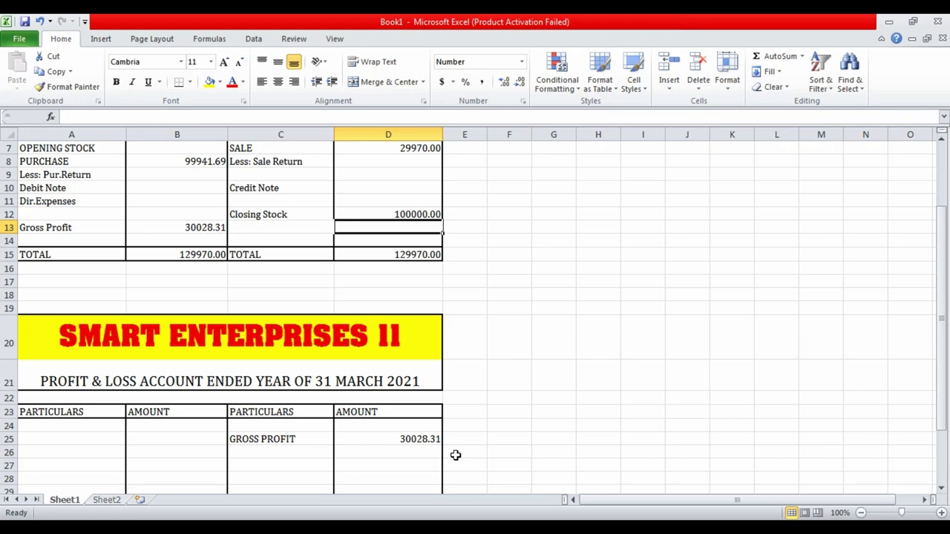
key(ctrl+z)
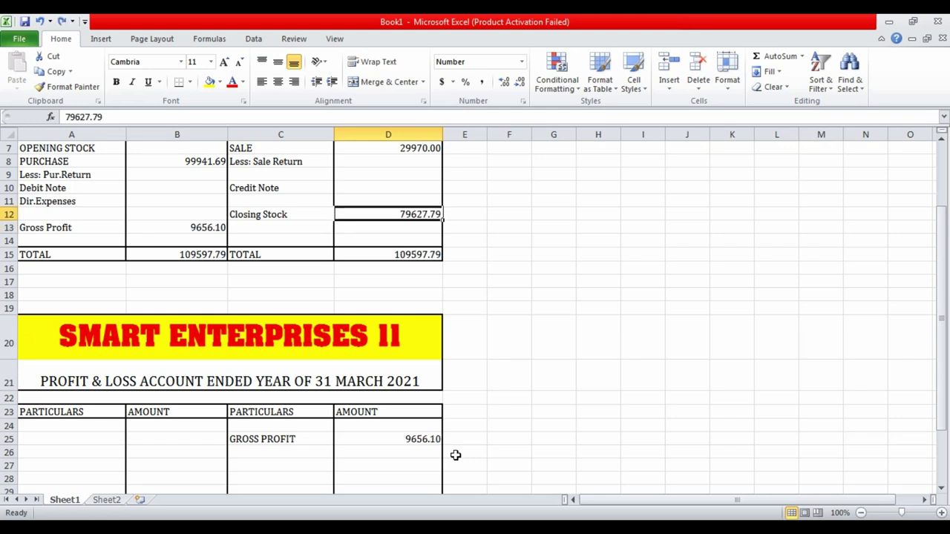
click(375, 232)
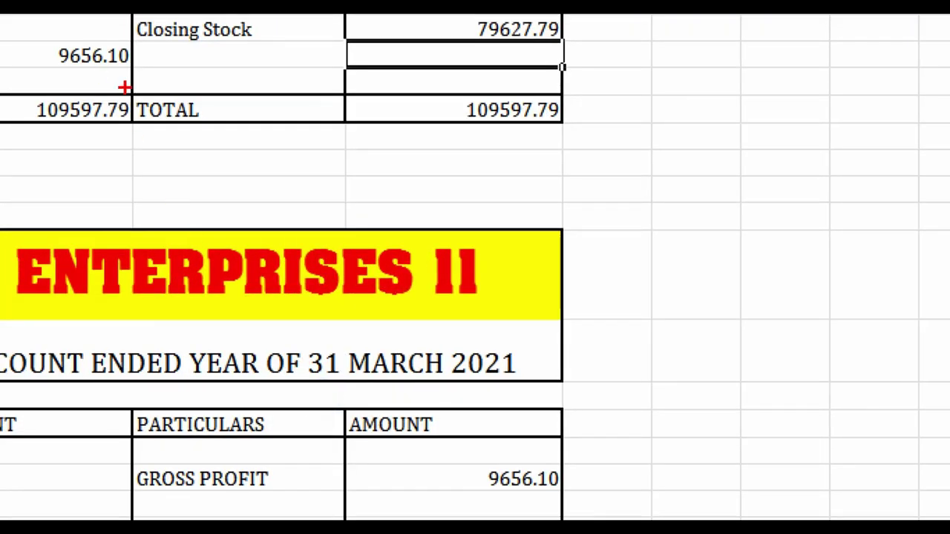
mouse_move(119, 72)
mouse_down()
mouse_move(487, 462)
mouse_move(496, 451)
mouse_up()
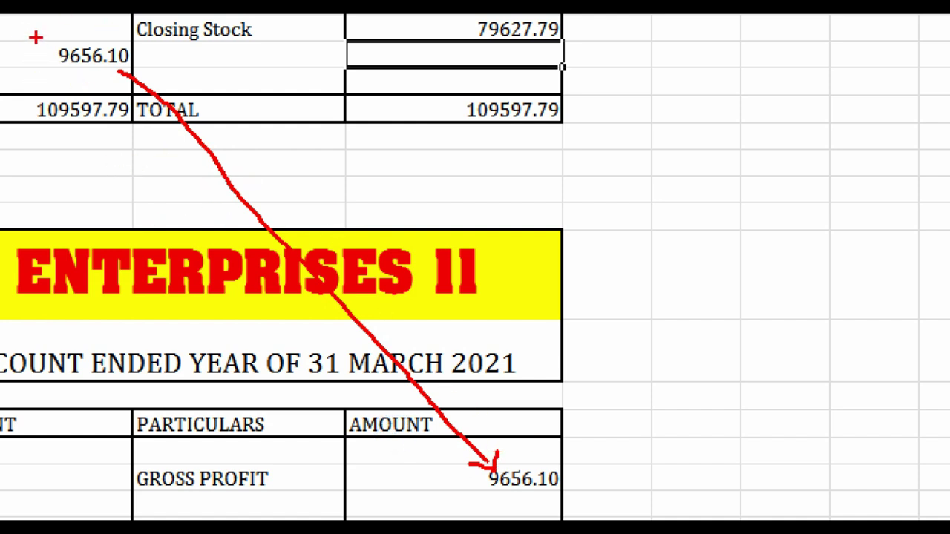
drag(34, 35, 169, 95)
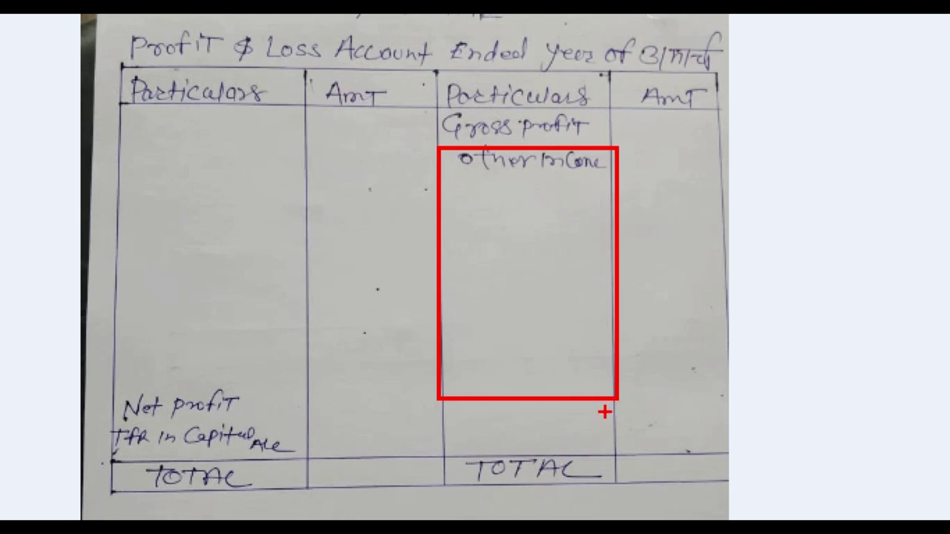
key(alt+Tab)
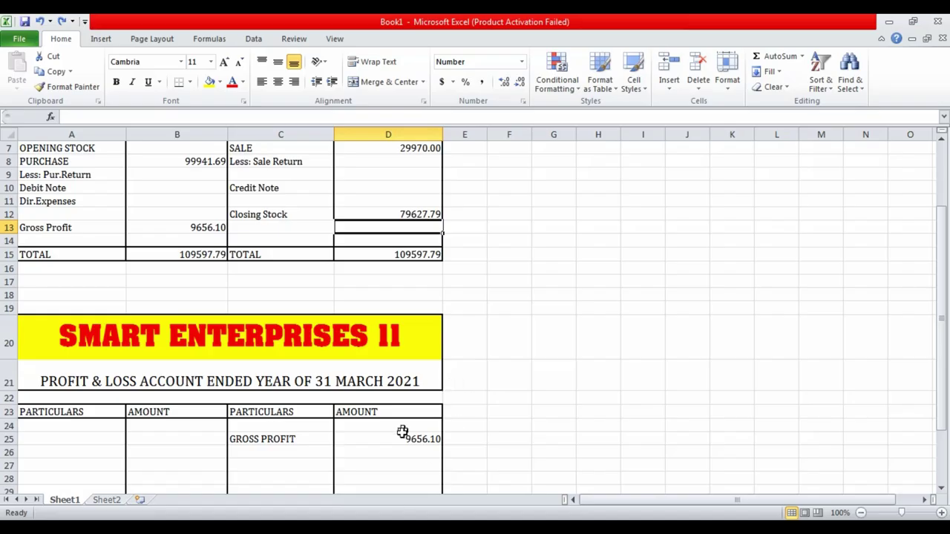
Enter the OTHER INCOME label in C27 below GROSS PROFIT
scroll(363, 434, down, 2)
click(272, 387)
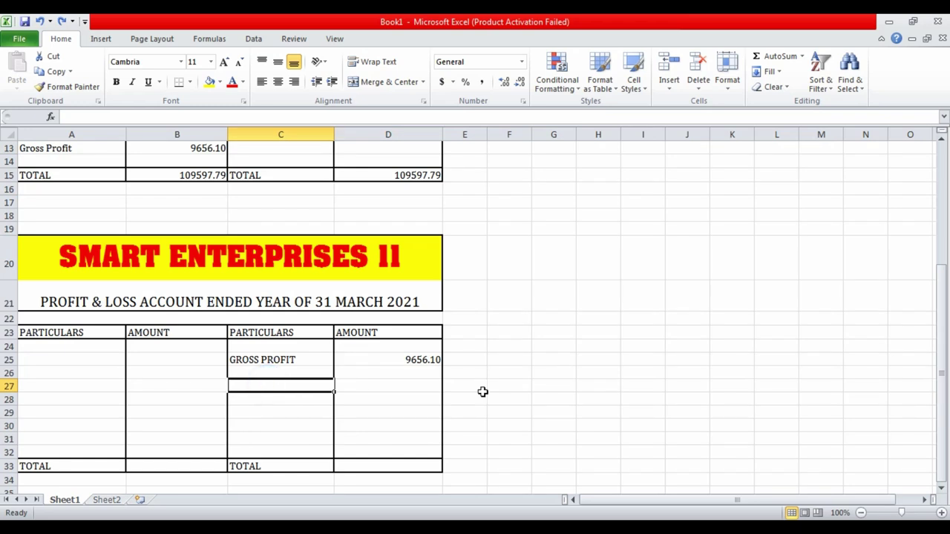
text(OTHER )
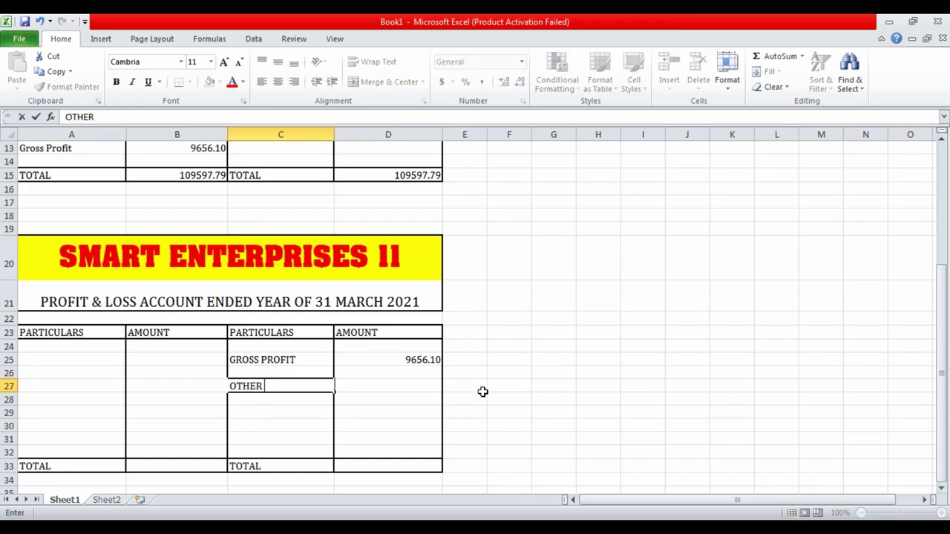
text(INCOME)
key(Return)
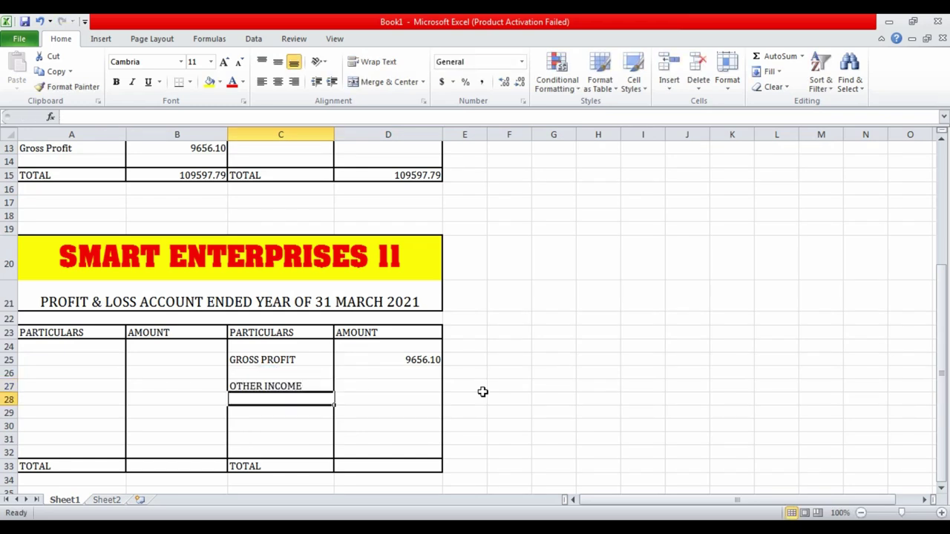
key(Up)
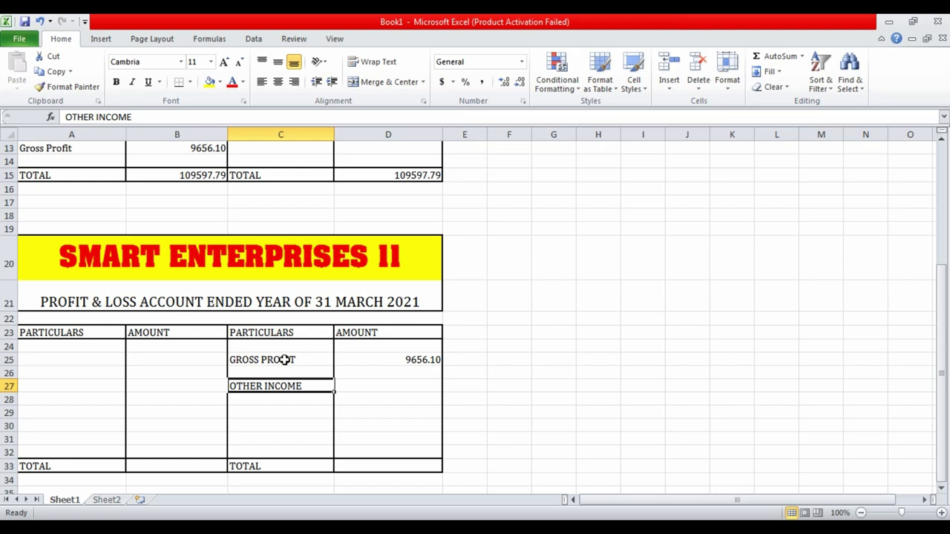
Make the GROSS PROFIT and OTHER INCOME headings bold
click(284, 359)
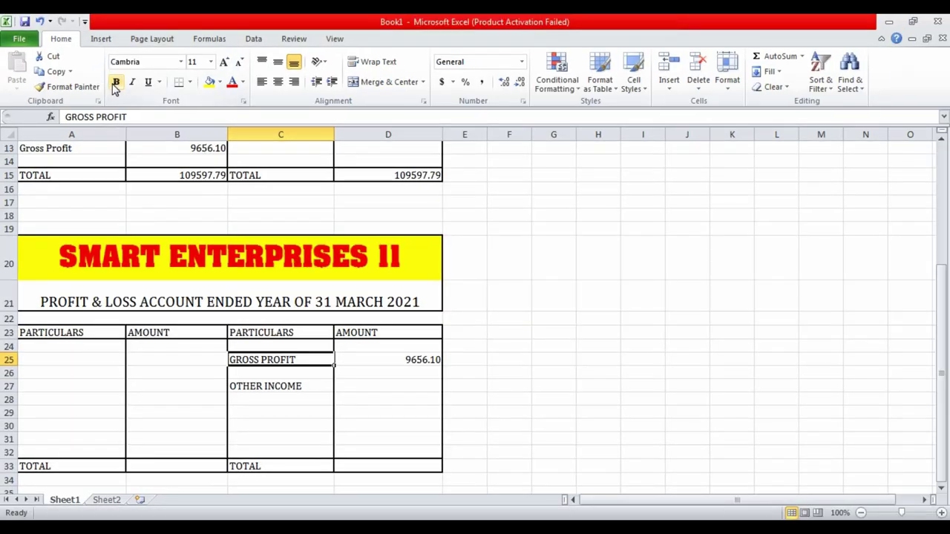
click(115, 83)
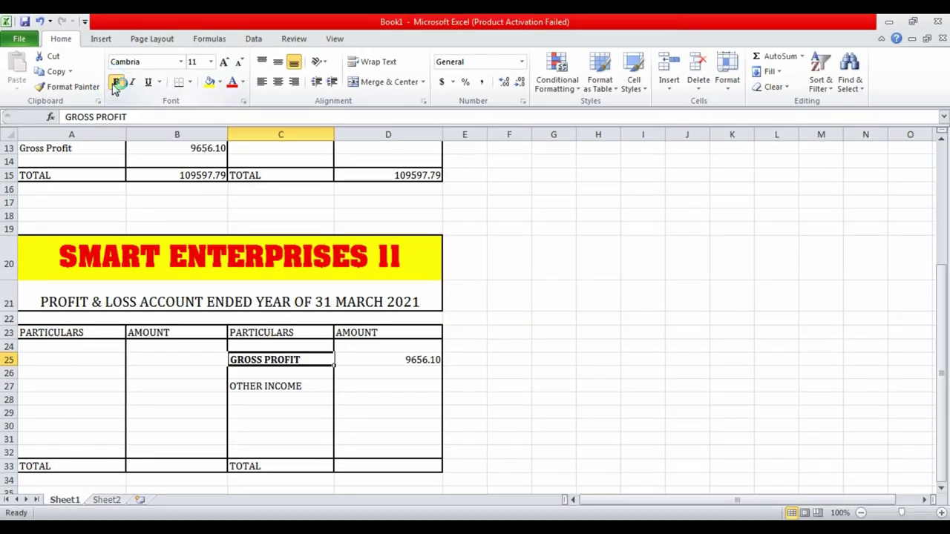
click(303, 408)
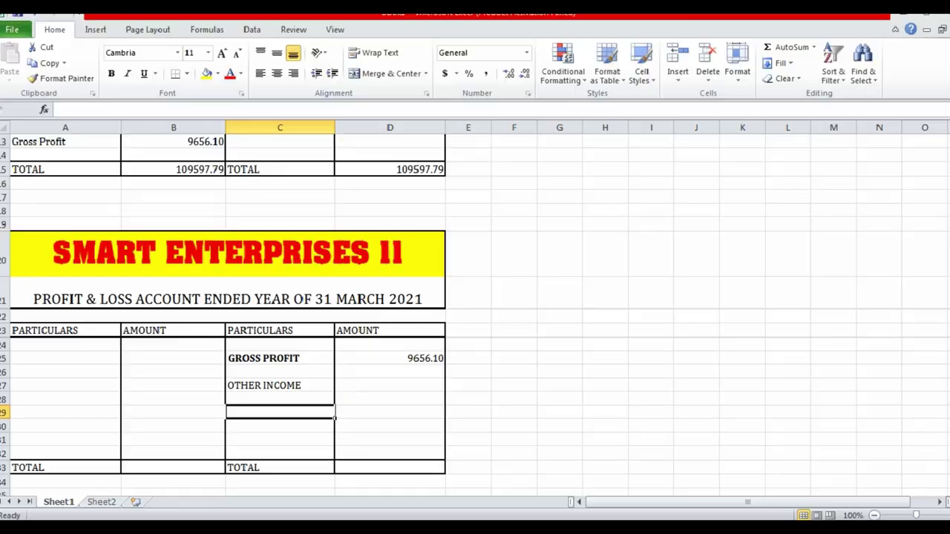
click(280, 385)
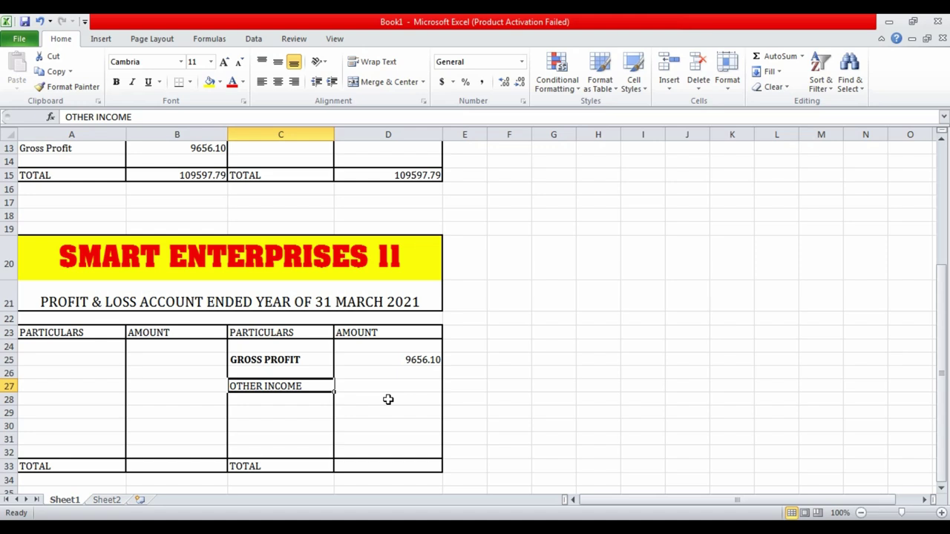
key(ctrl+b)
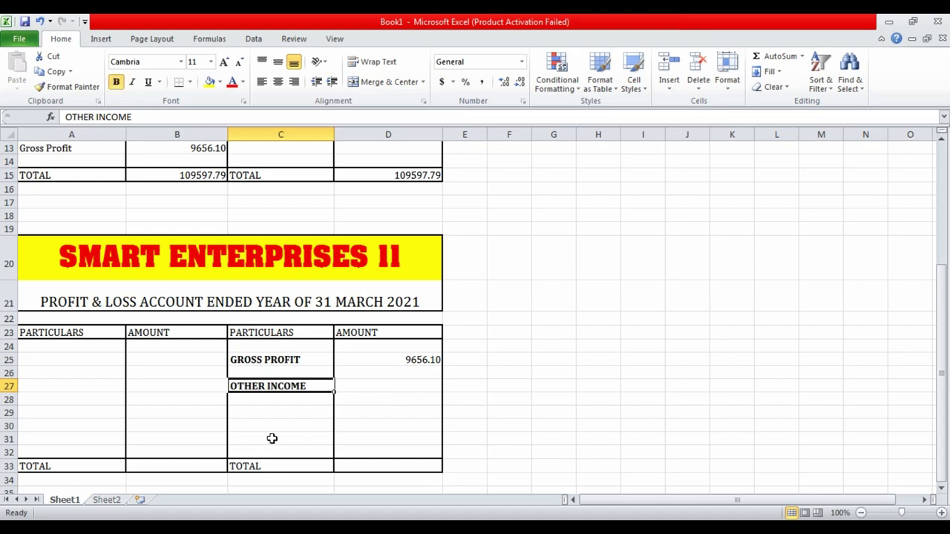
click(272, 439)
click(283, 387)
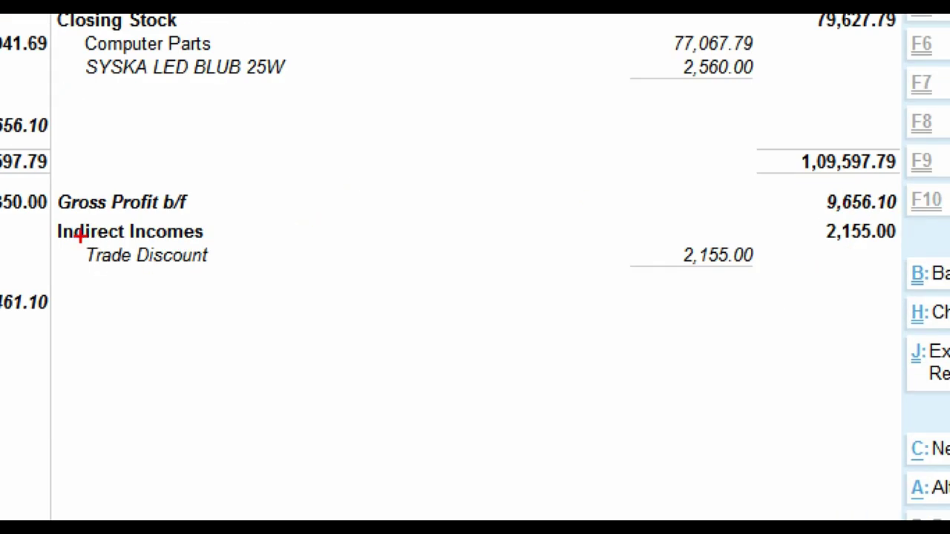
Enter Trade Discount in C28 under OTHER INCOME
drag(714, 296, 790, 282)
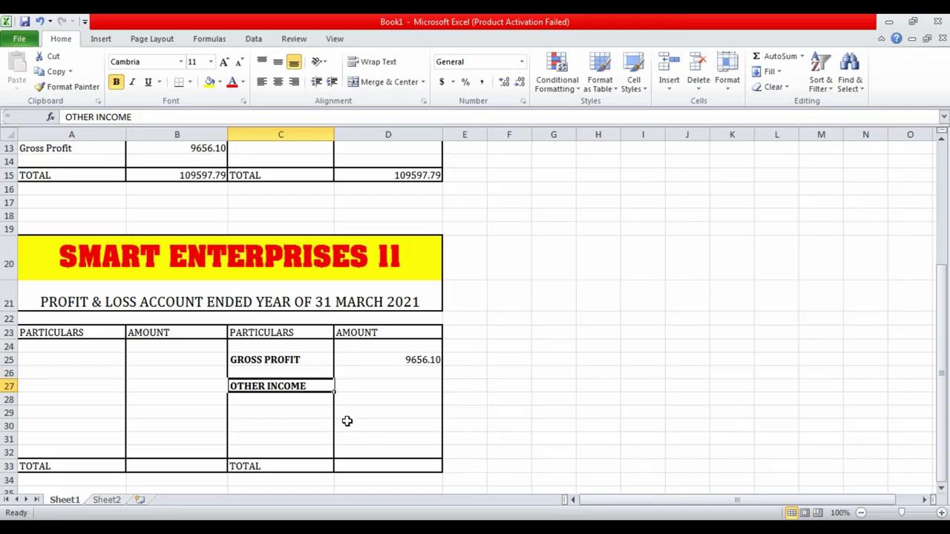
key(Down)
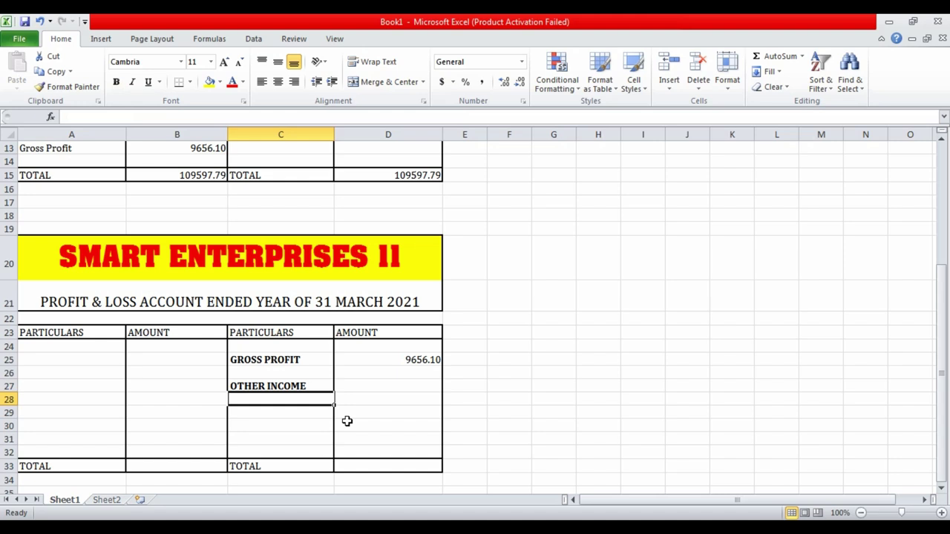
text(Trade D)
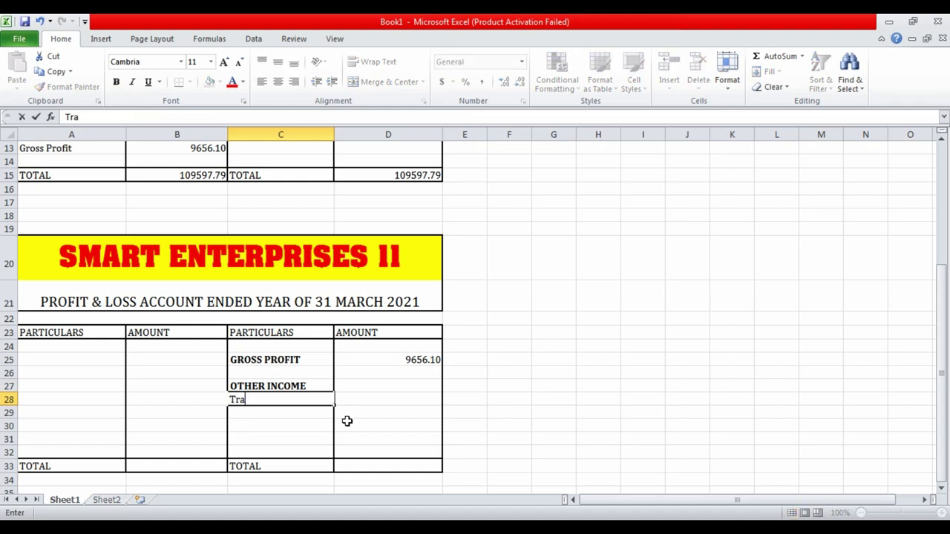
text(isc)
text(ount)
key(Return)
Enter the Trade Discount amount 2155 in D28, checked against TallyPrime's Indirect Incomes
key(Up)
key(Right)
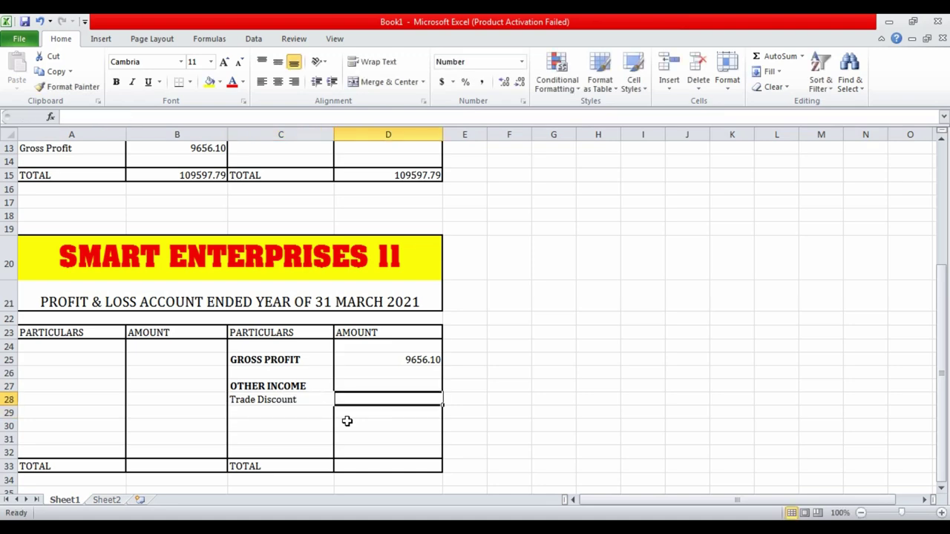
key(alt+Tab)
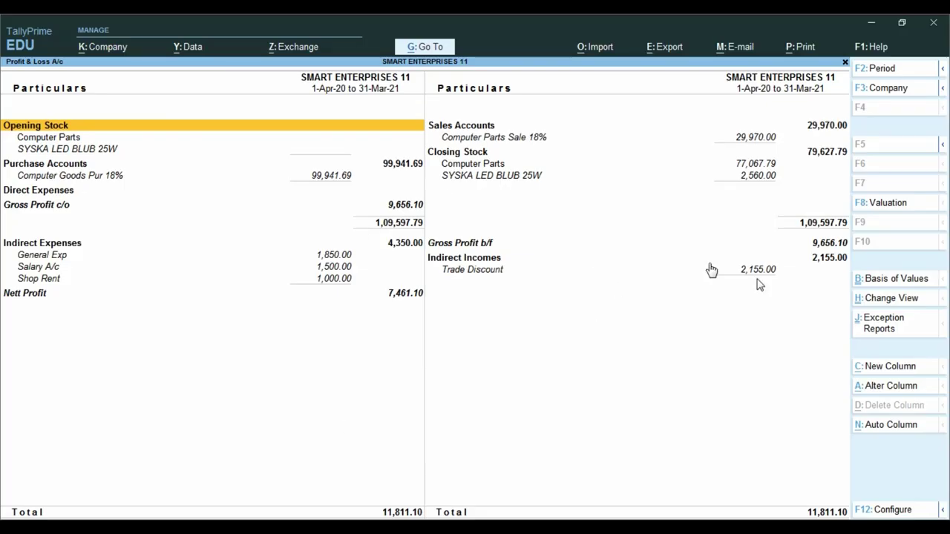
key(alt+Tab)
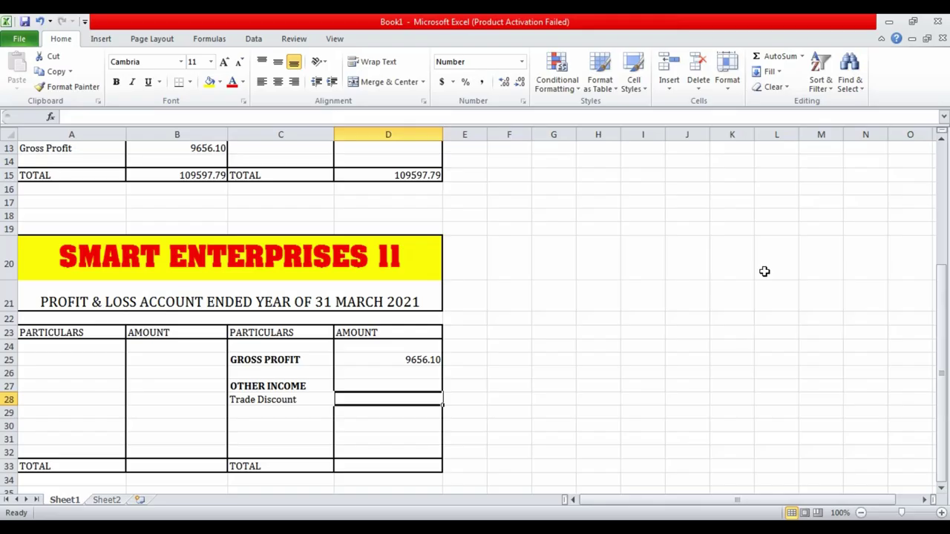
text(2155)
key(Return)
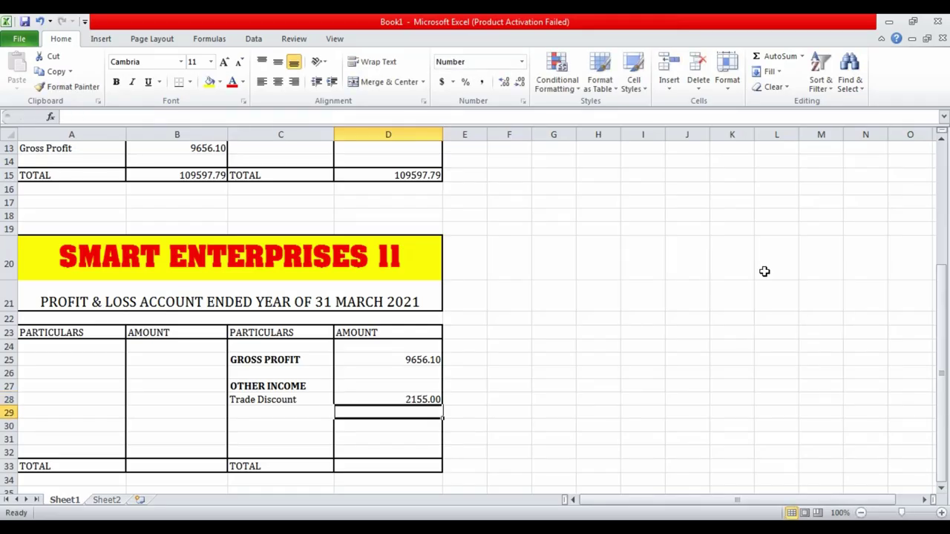
key(alt+Tab)
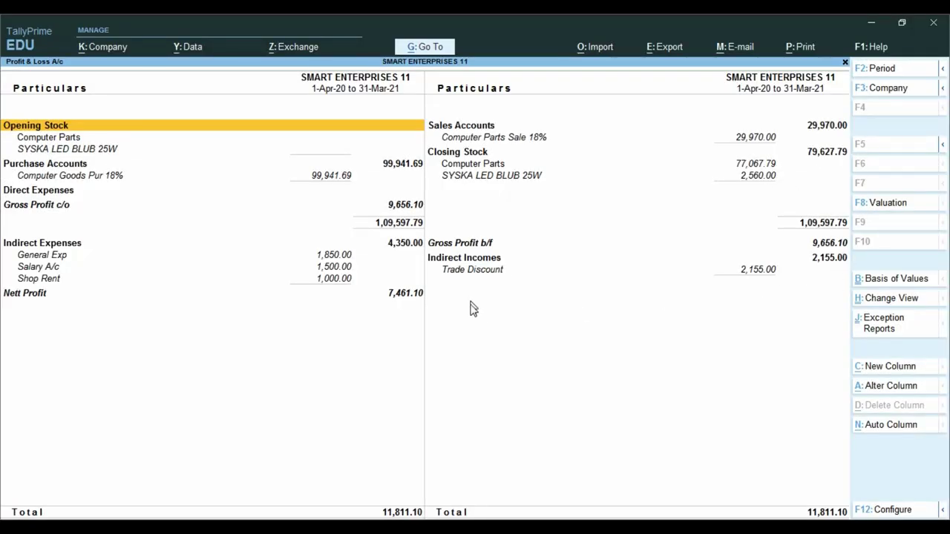
key(alt+Tab)
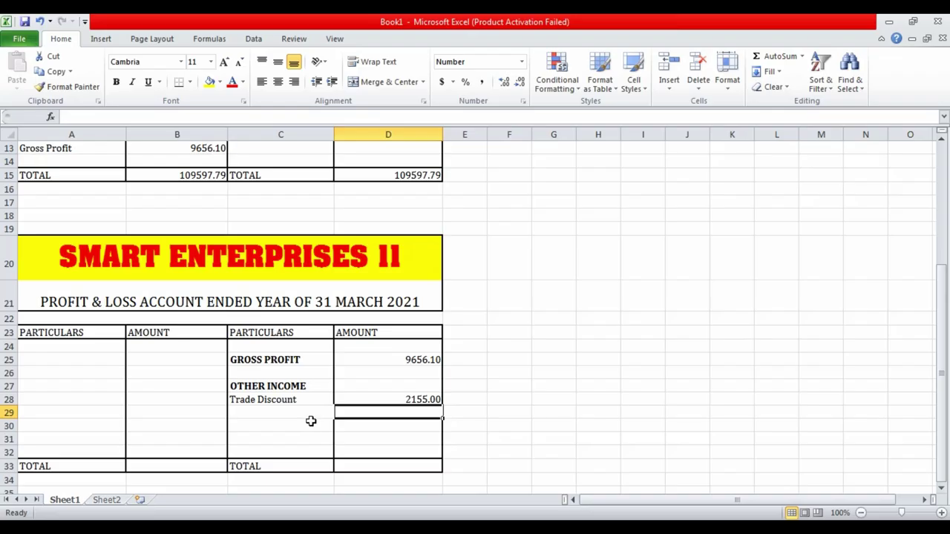
scroll(288, 399, down, 2)
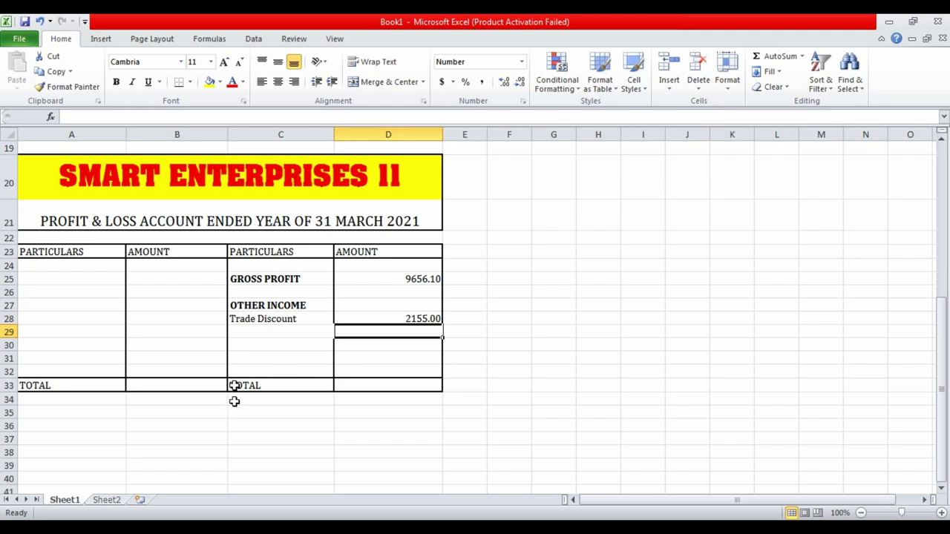
Insert four blank rows at row 29, below Trade Discount
click(179, 353)
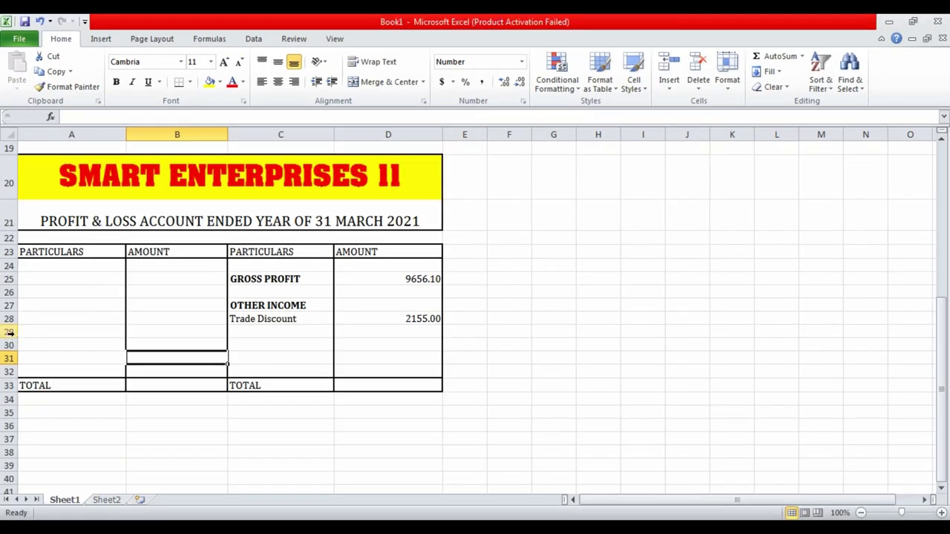
click(10, 333)
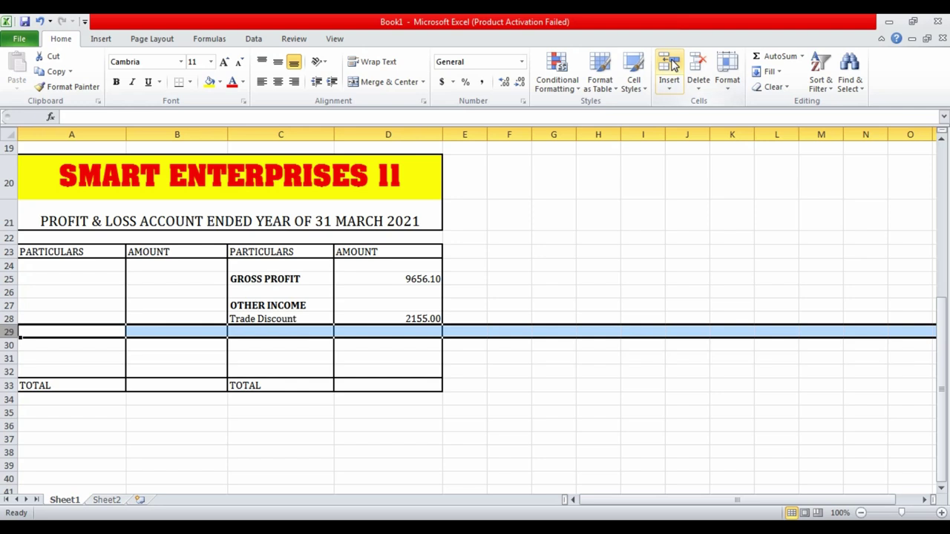
click(671, 65)
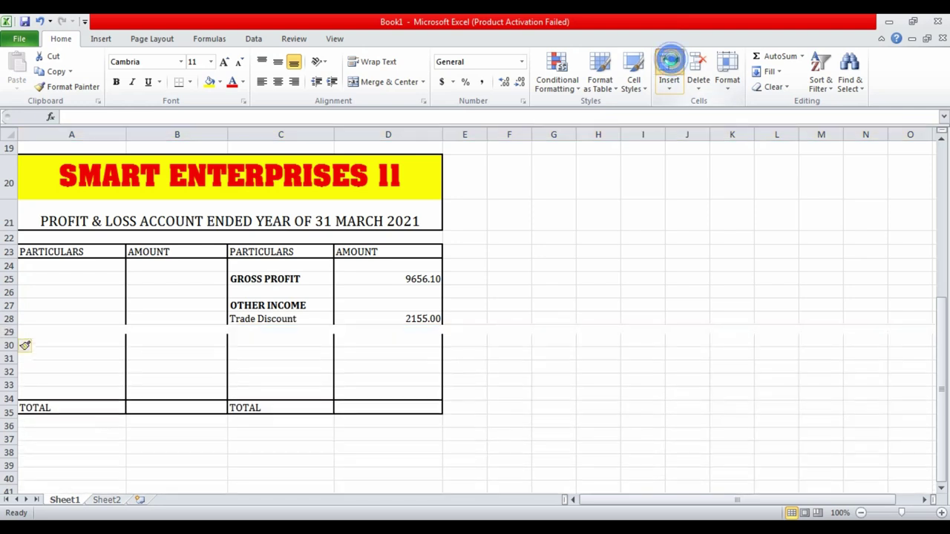
click(670, 65)
click(671, 66)
click(671, 66)
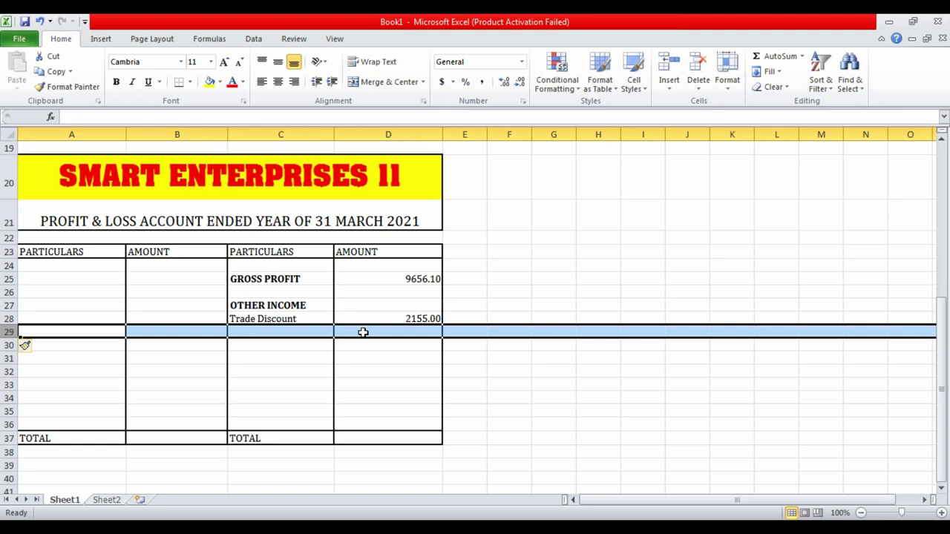
Insert further blank rows at row 29 until TOTAL sits at row 49
right_click(364, 333)
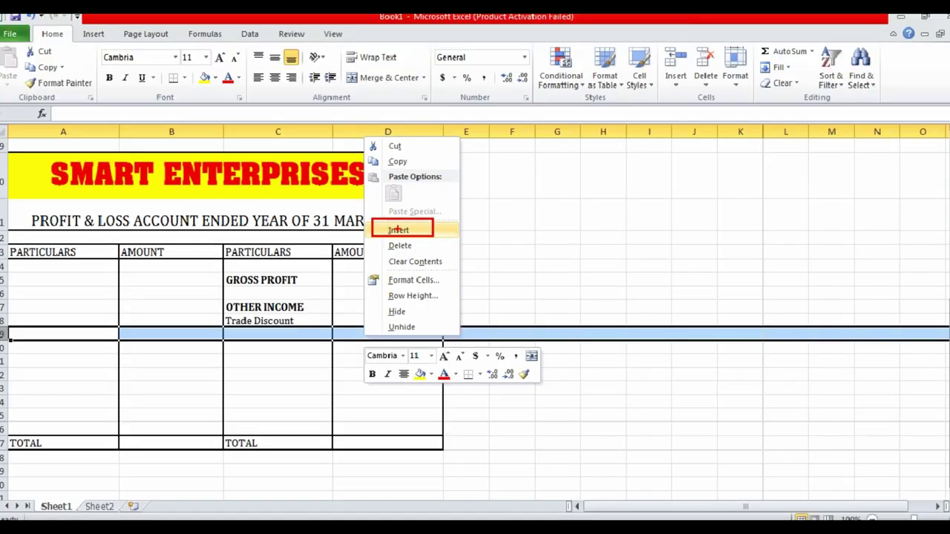
click(397, 226)
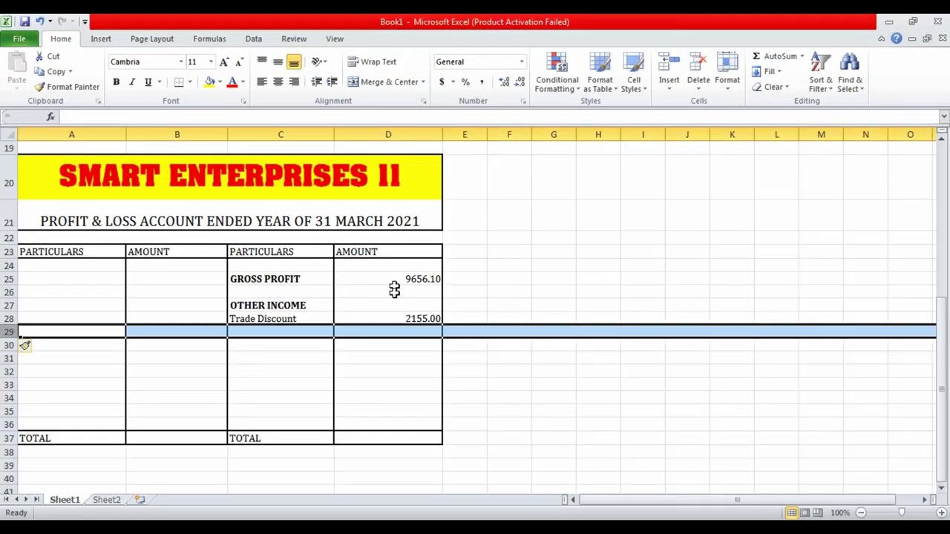
right_click(391, 327)
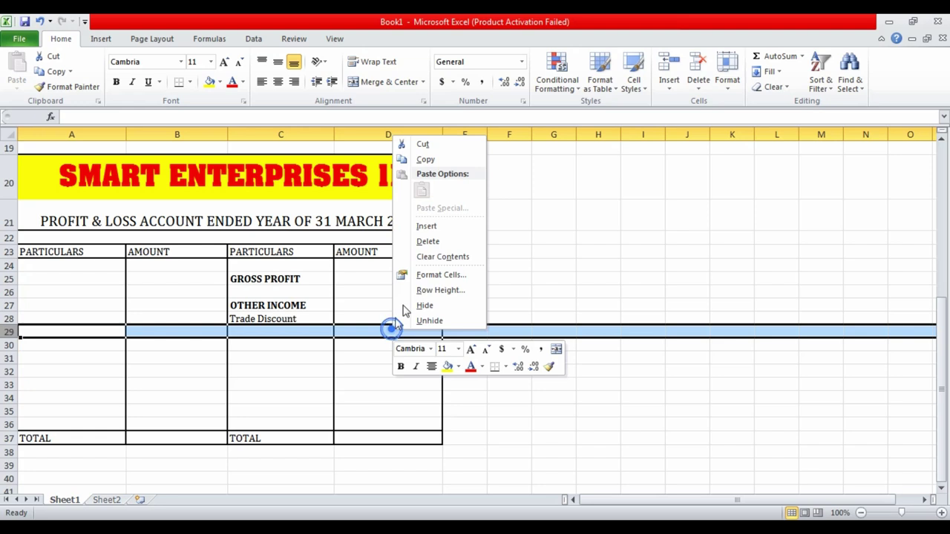
click(450, 227)
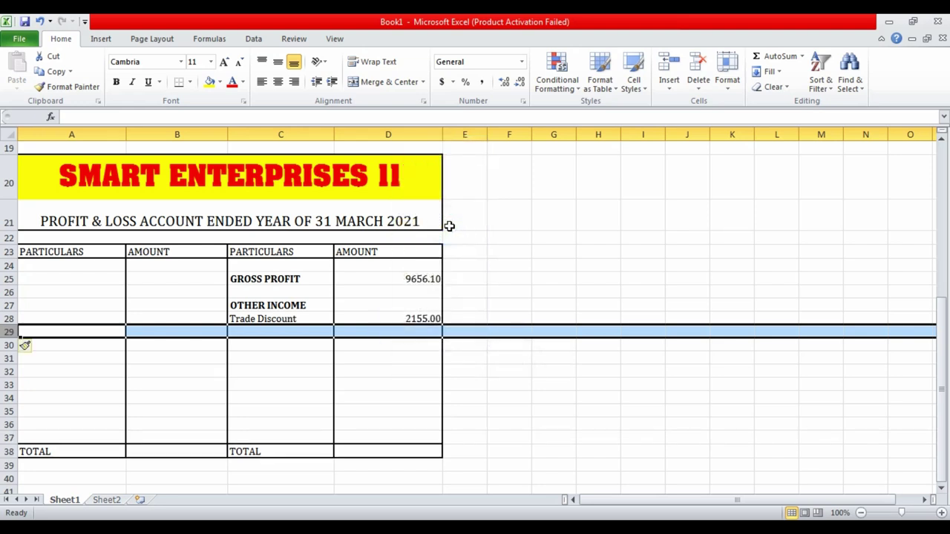
key(F4)
key(F4)
key(F4)
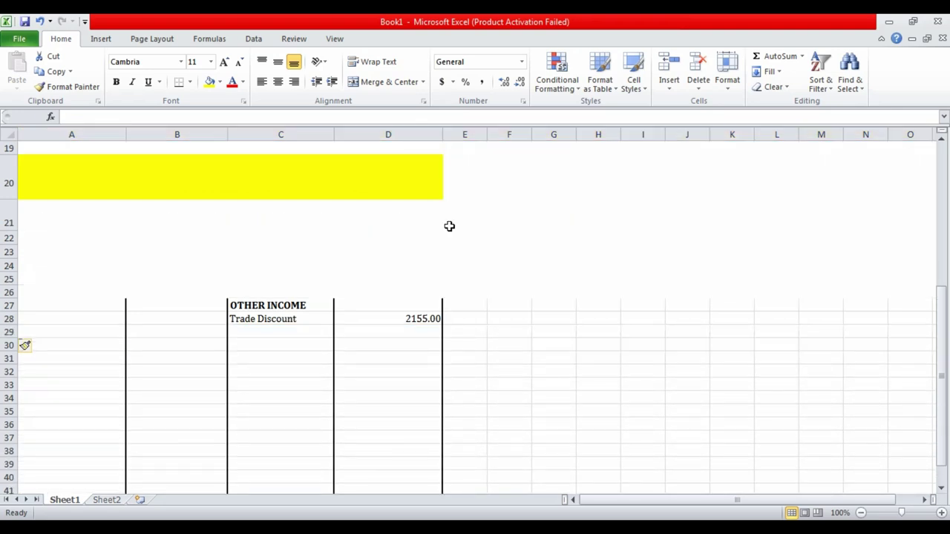
key(F4)
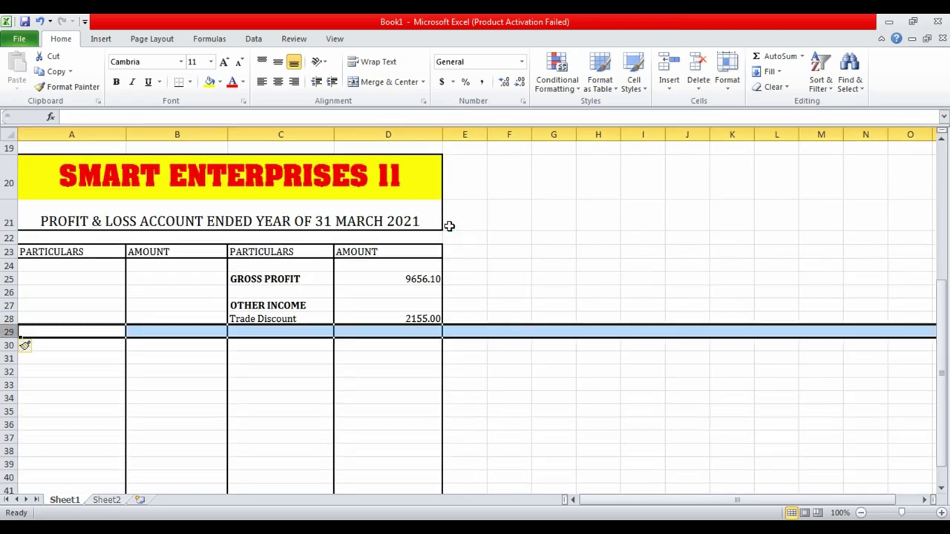
scroll(449, 226, down, 1)
key(F4)
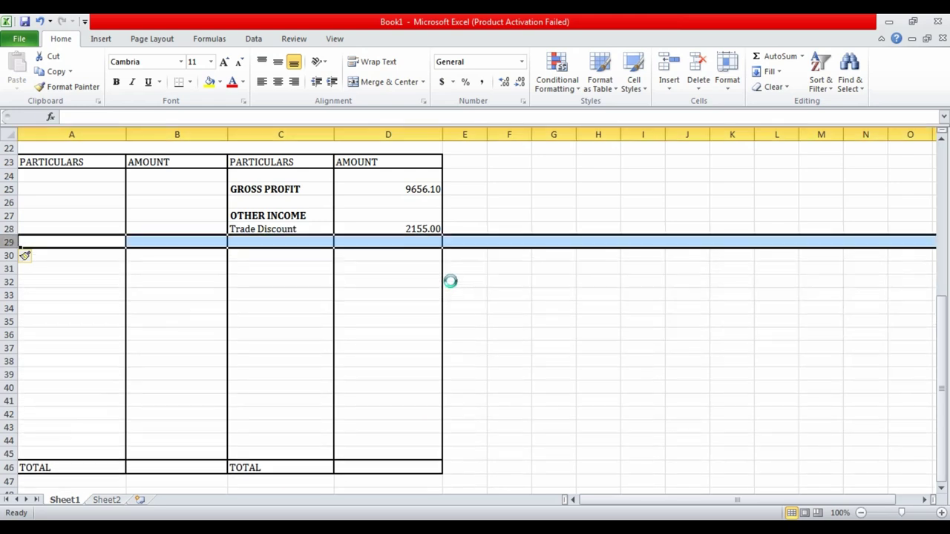
key(F4)
key(F4)
key(F4)
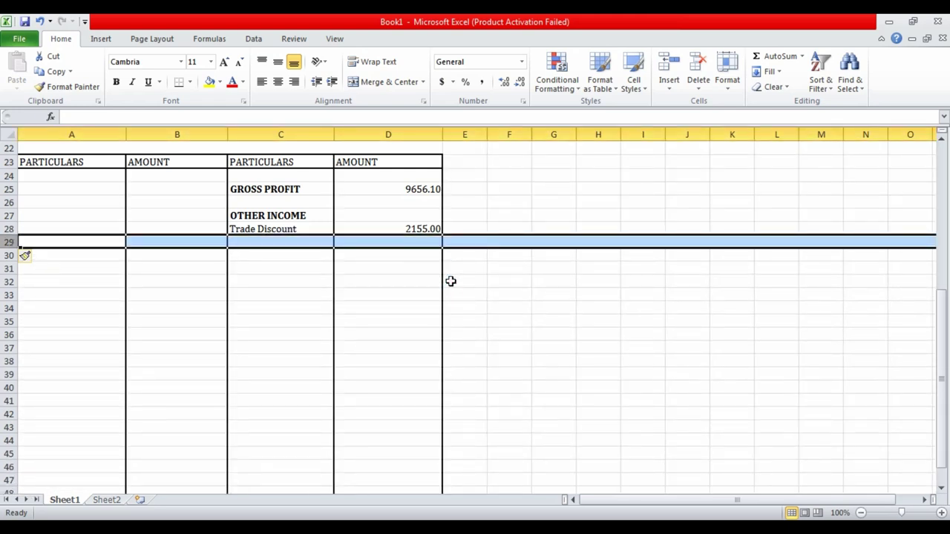
scroll(348, 315, down, 1)
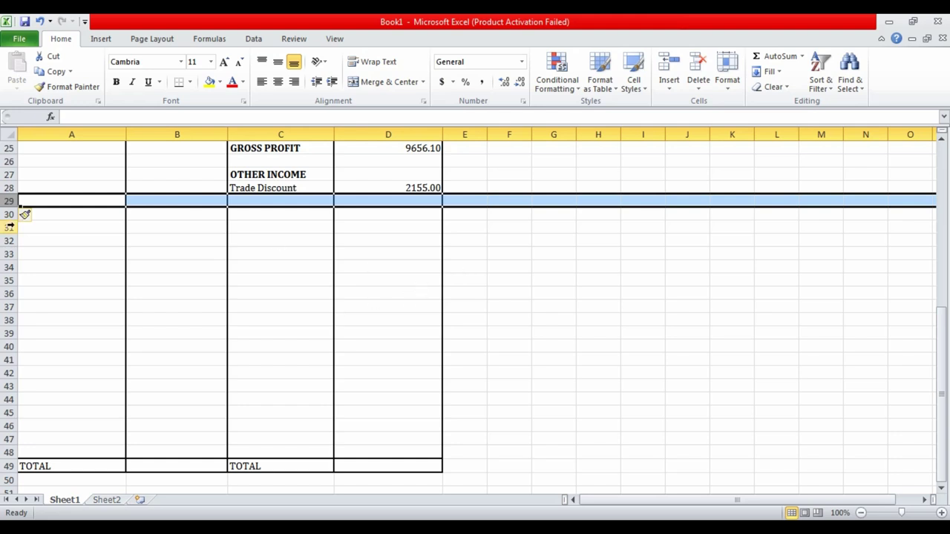
click(84, 279)
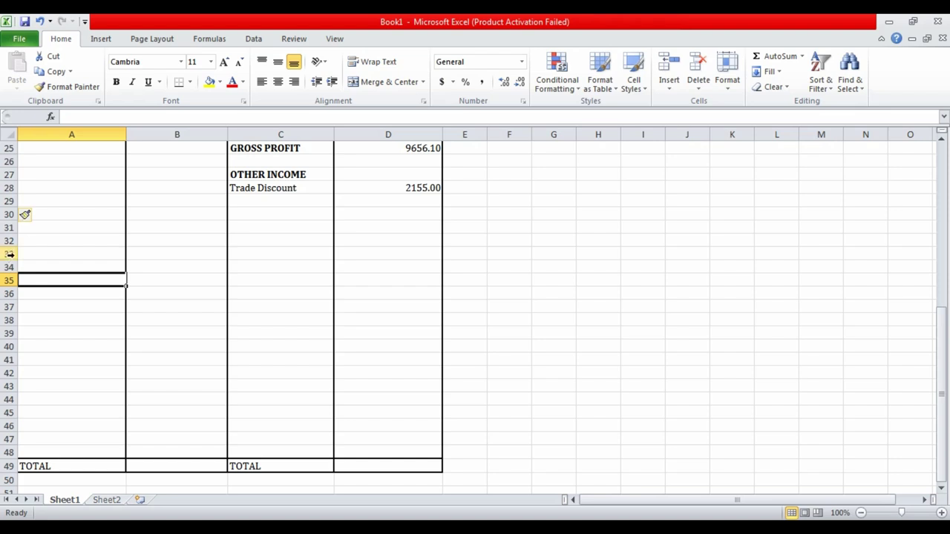
Delete the surplus blank rows 33–43 so TOTAL moves up to row 38
drag(9, 254, 9, 386)
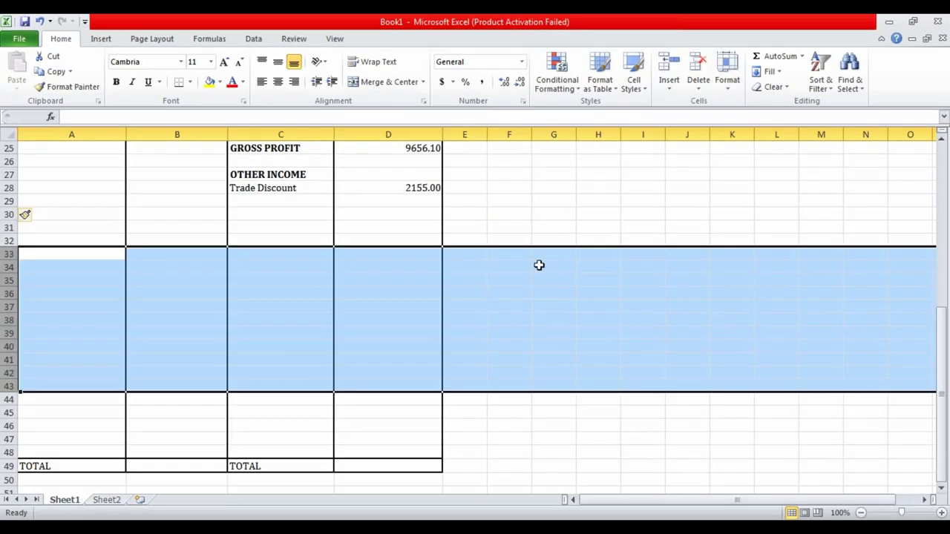
right_click(535, 284)
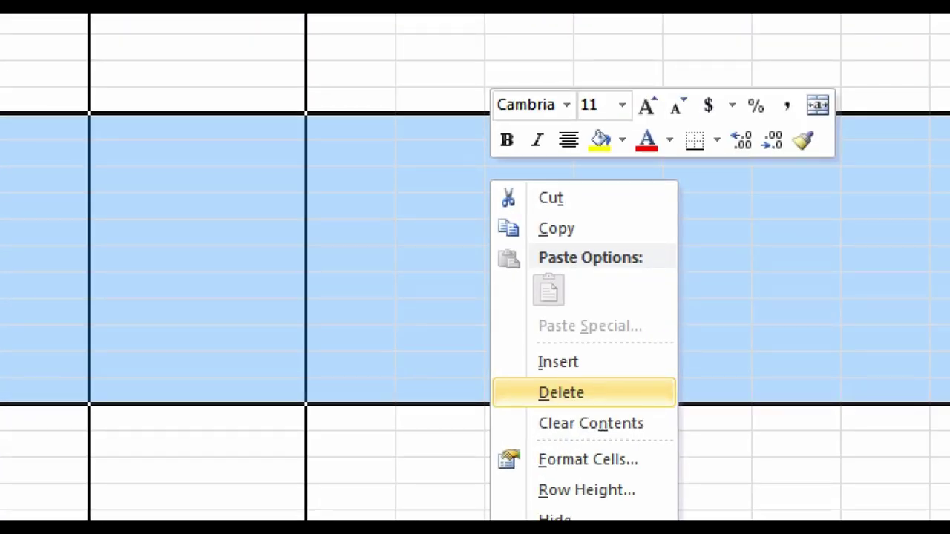
click(545, 374)
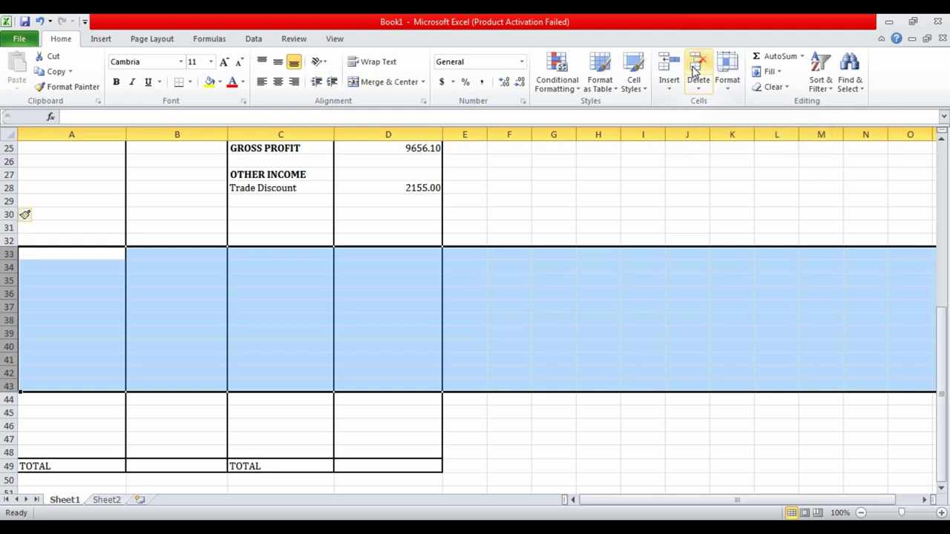
click(695, 67)
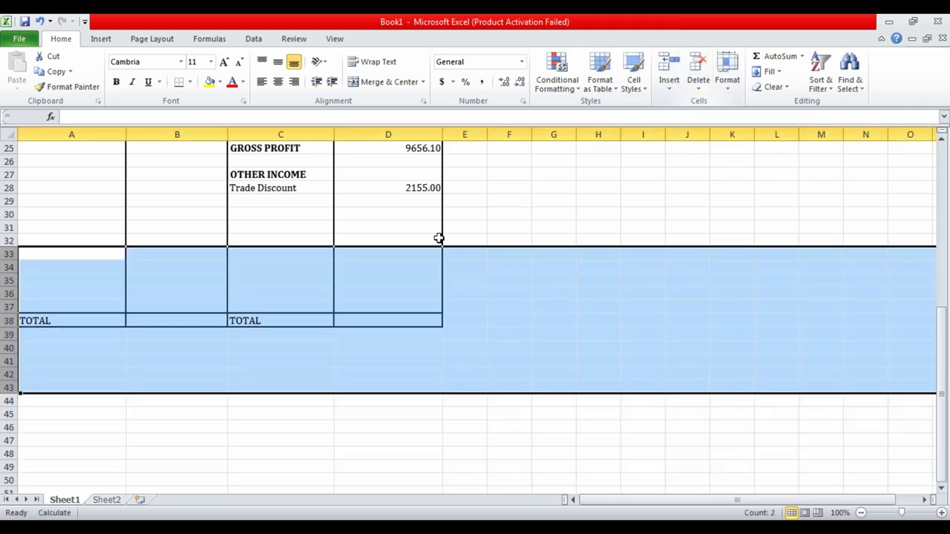
click(437, 237)
key(Left)
key(Left)
key(Left)
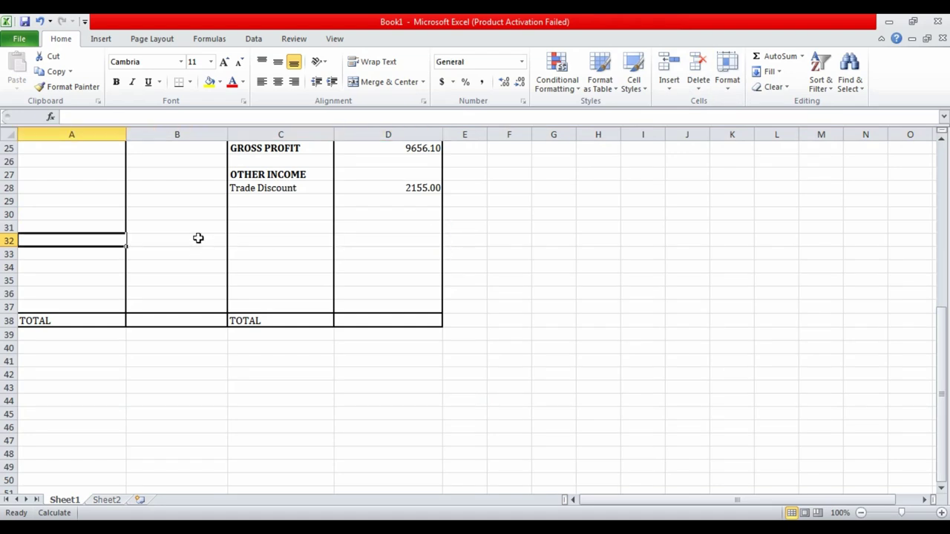
scroll(178, 282, up, 1)
scroll(178, 290, up, 1)
scroll(193, 293, down, 1)
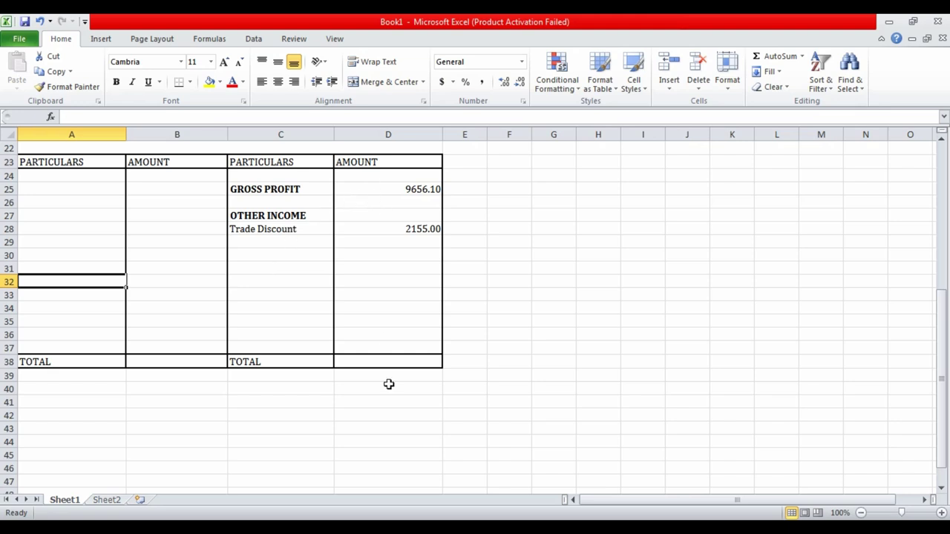
AutoSum the right-hand amounts, then undo the sum that landed in D37
click(382, 363)
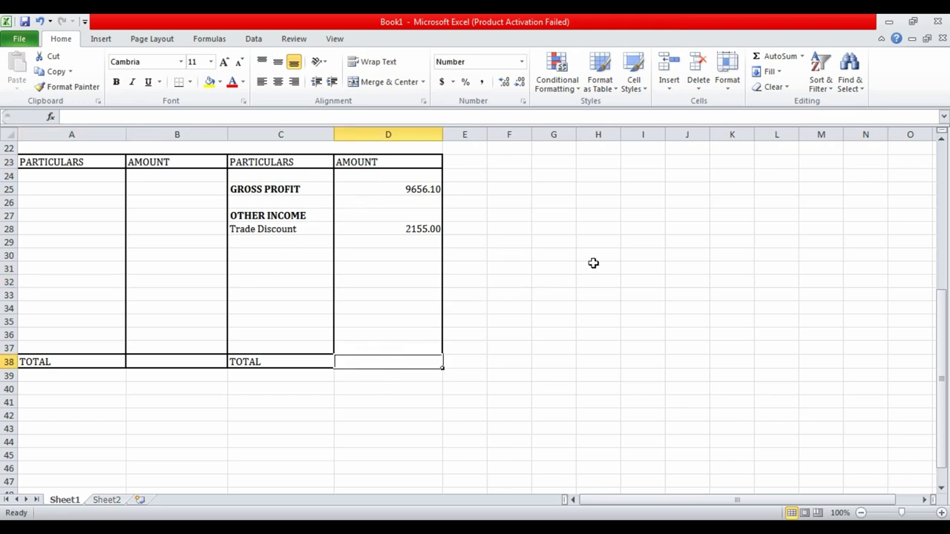
click(594, 262)
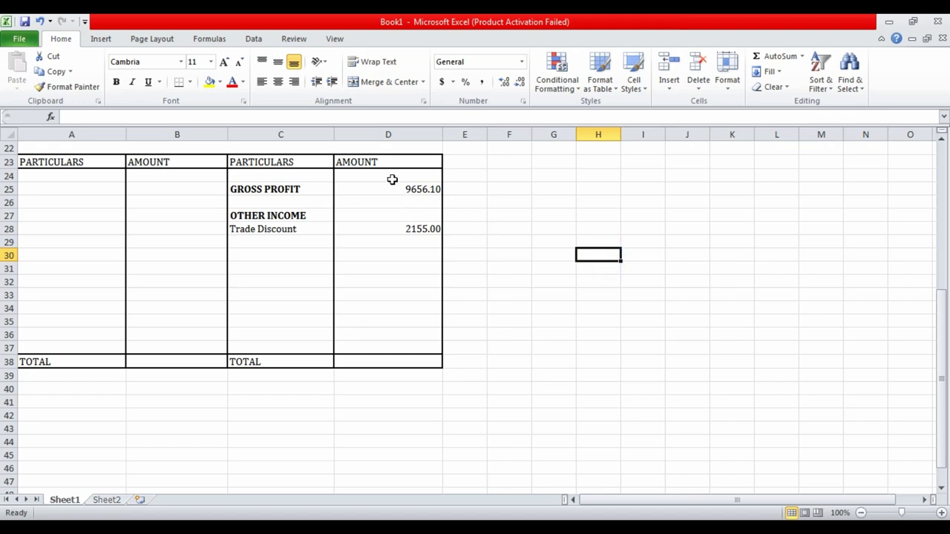
drag(392, 179, 383, 282)
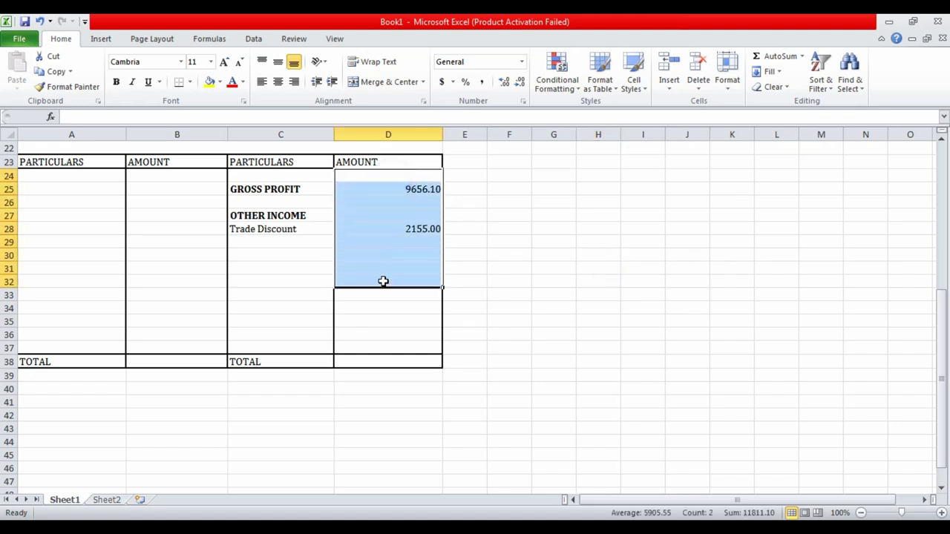
drag(383, 281, 381, 356)
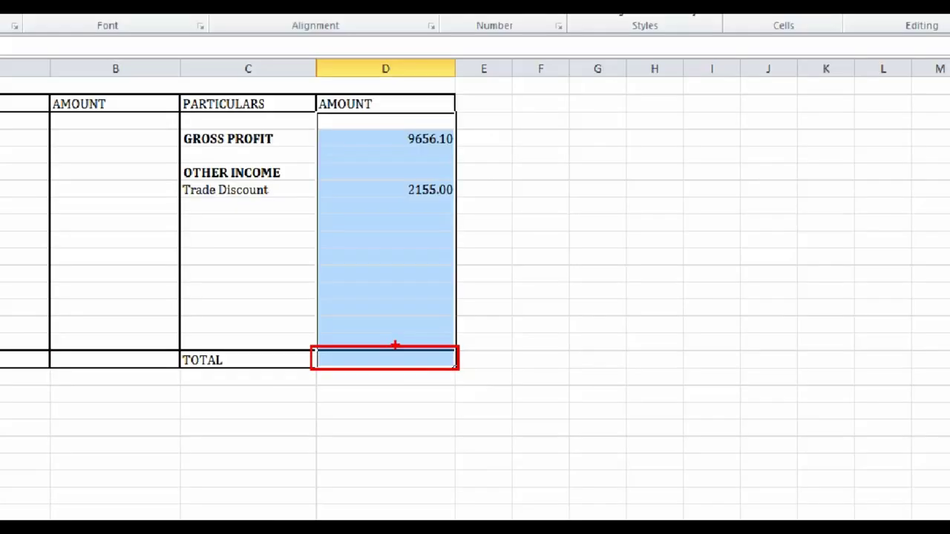
click(465, 295)
drag(410, 175, 423, 345)
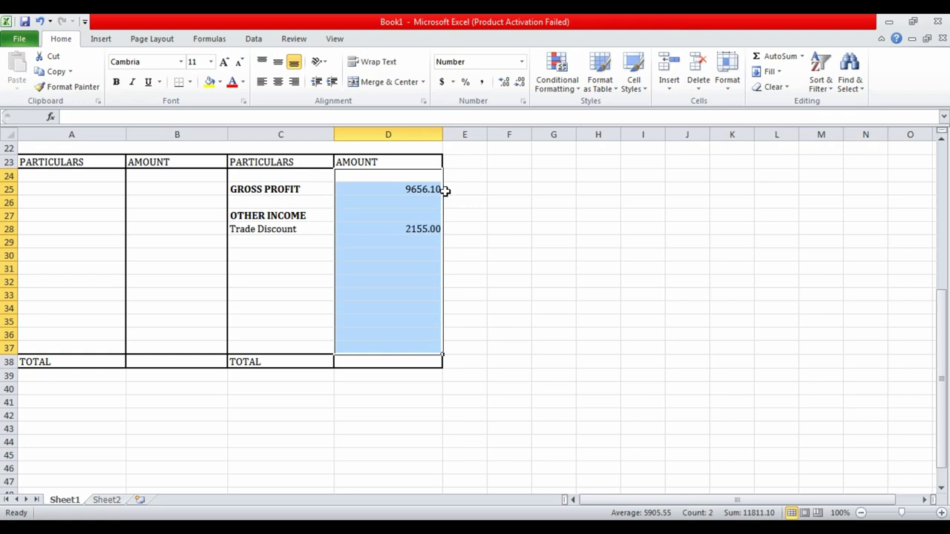
click(768, 58)
click(617, 311)
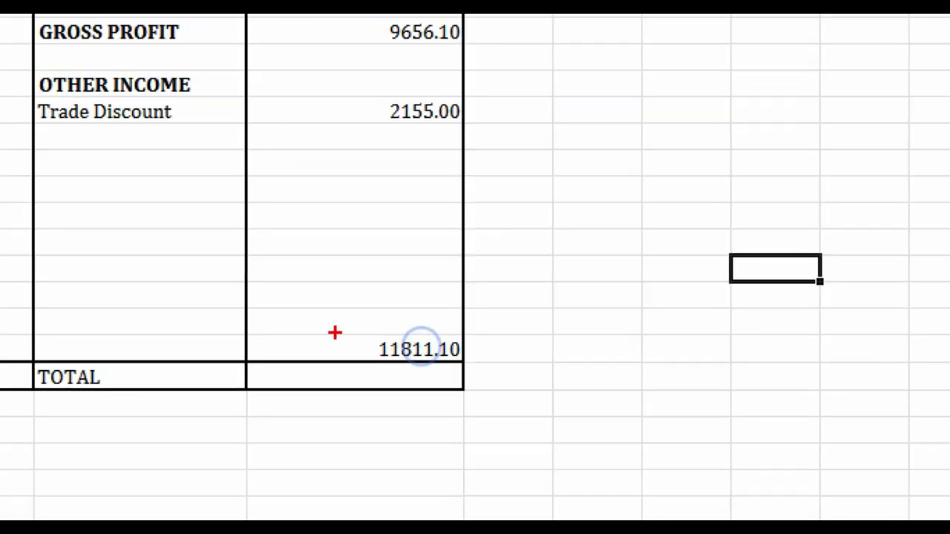
drag(334, 333, 503, 363)
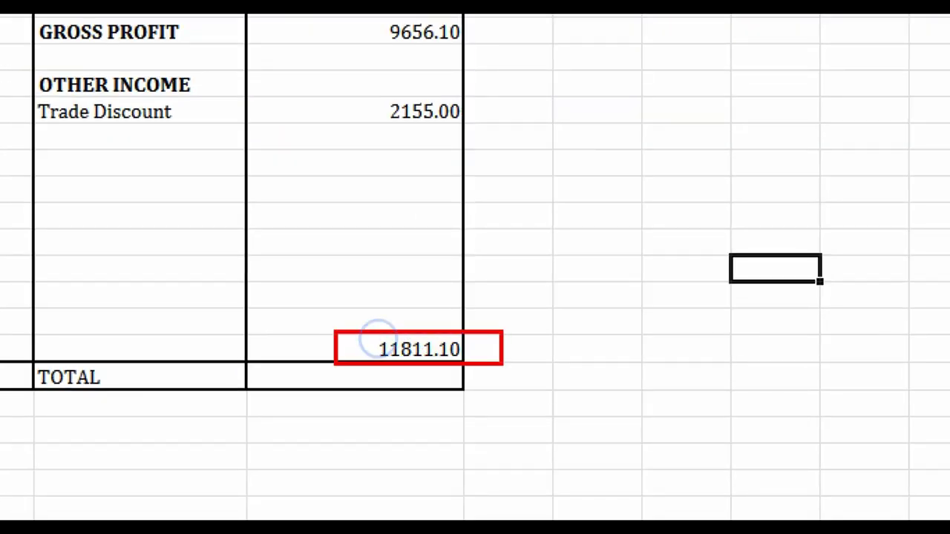
drag(272, 376, 434, 381)
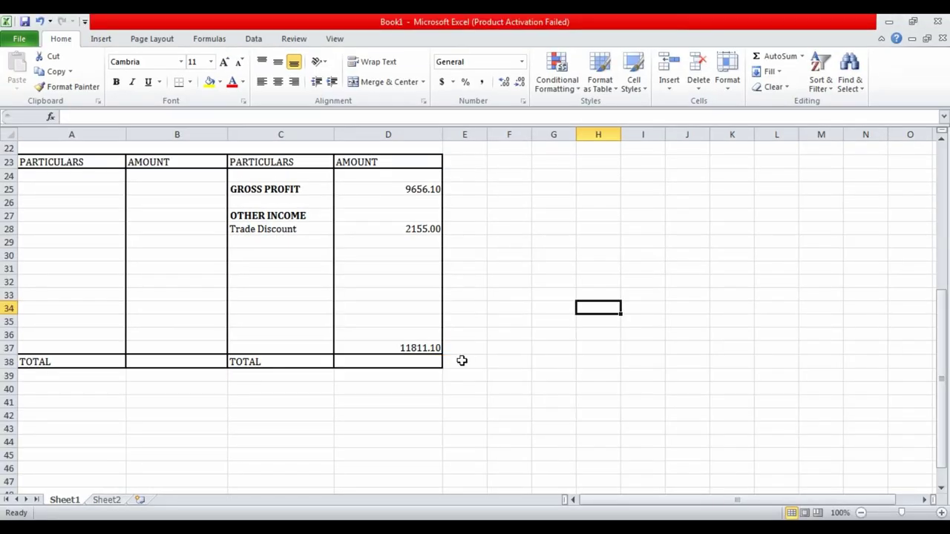
key(ctrl+z)
click(494, 346)
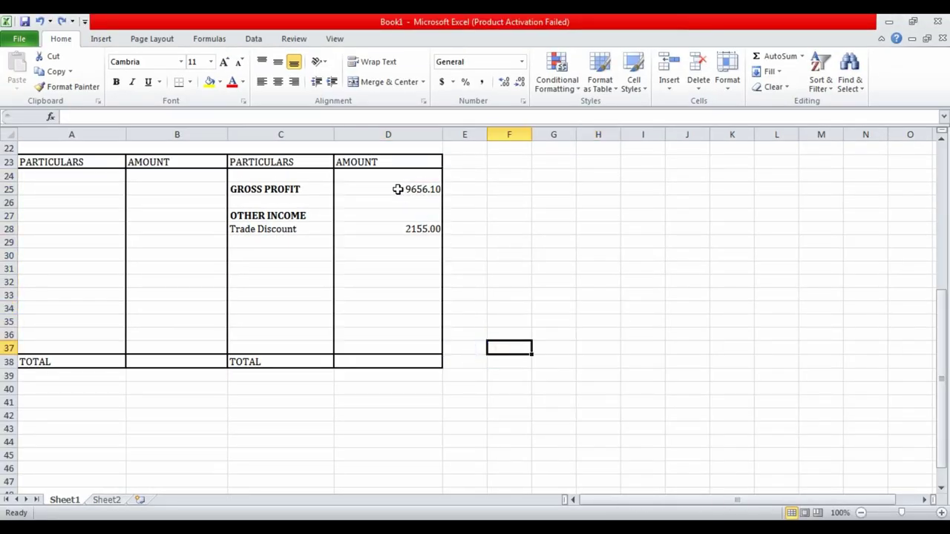
Put =SUM(D24:D37) in the TOTAL cell D38, giving 11811.10
mouse_move(394, 177)
mouse_down()
mouse_move(391, 361)
mouse_move(439, 362)
mouse_up()
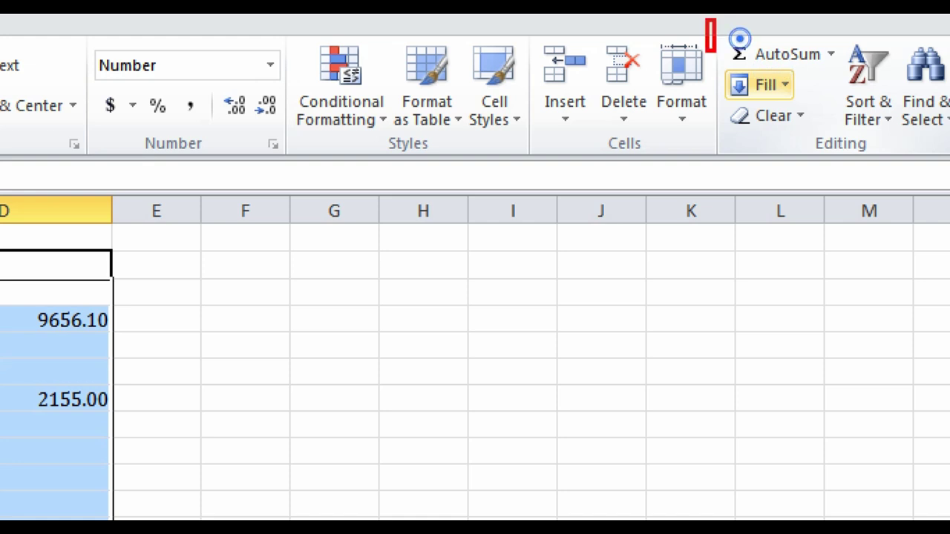
drag(706, 19, 855, 77)
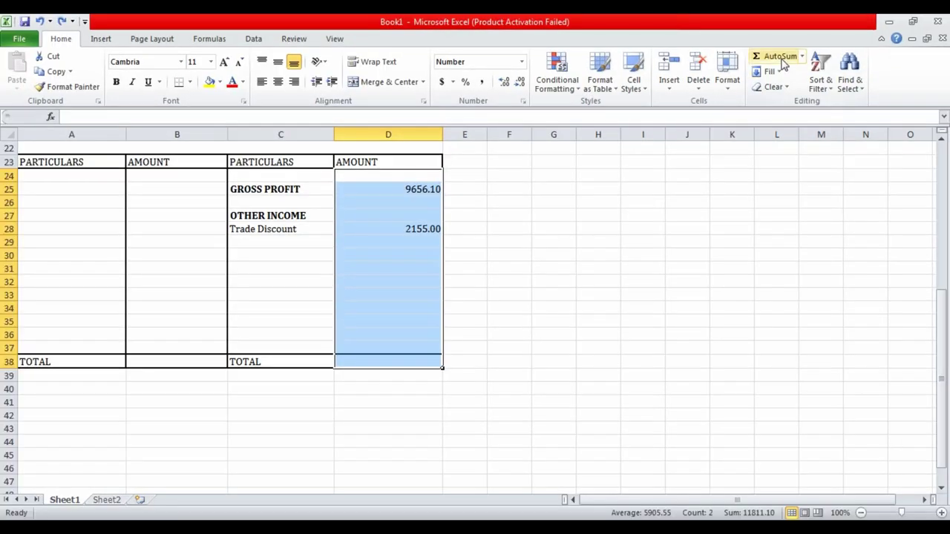
click(781, 59)
click(405, 362)
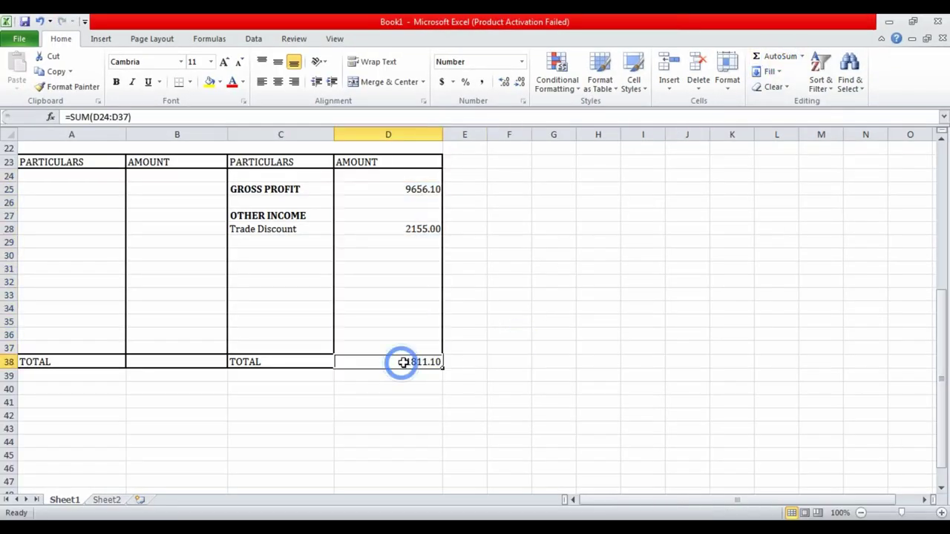
click(77, 202)
key(alt+Tab)
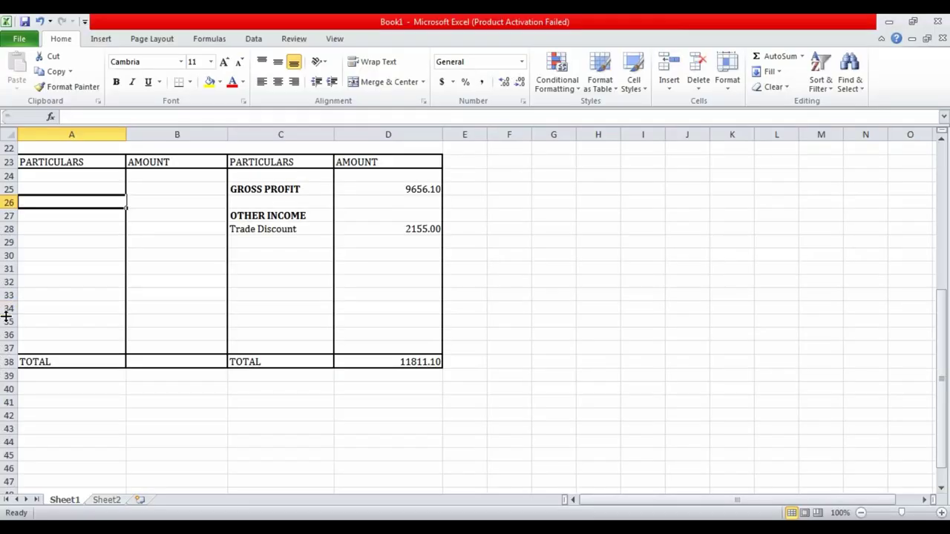
Enter General Exp, Shop Rent and Salary in A24:A26
click(50, 177)
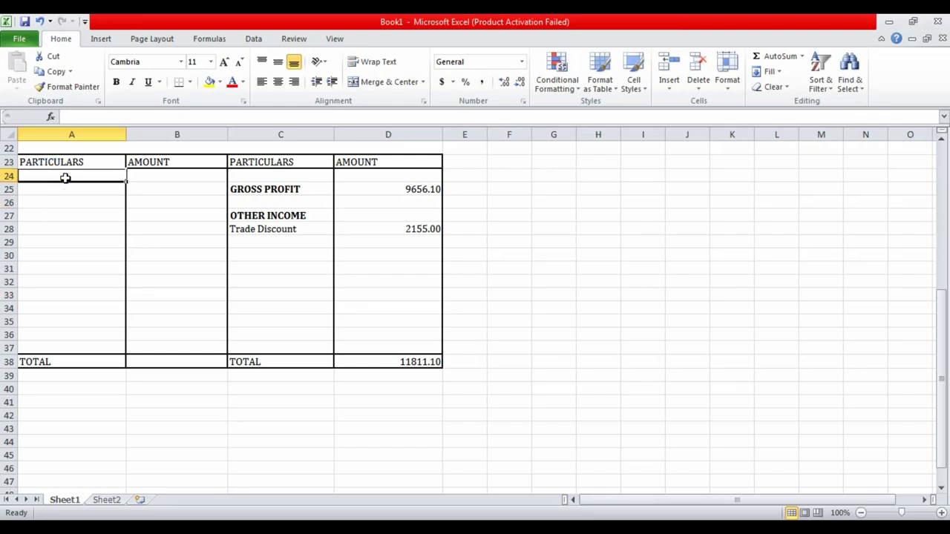
text(General Ex)
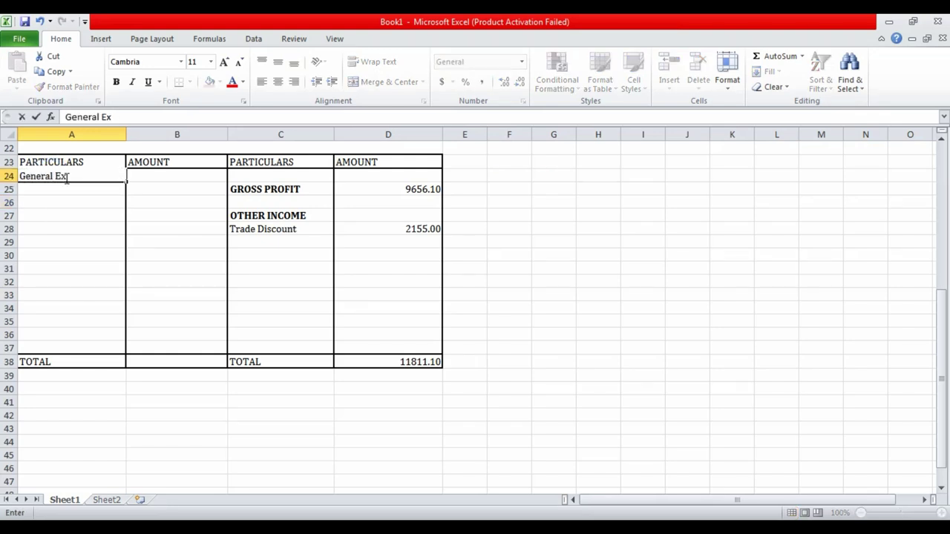
key(Return)
text(Shop)
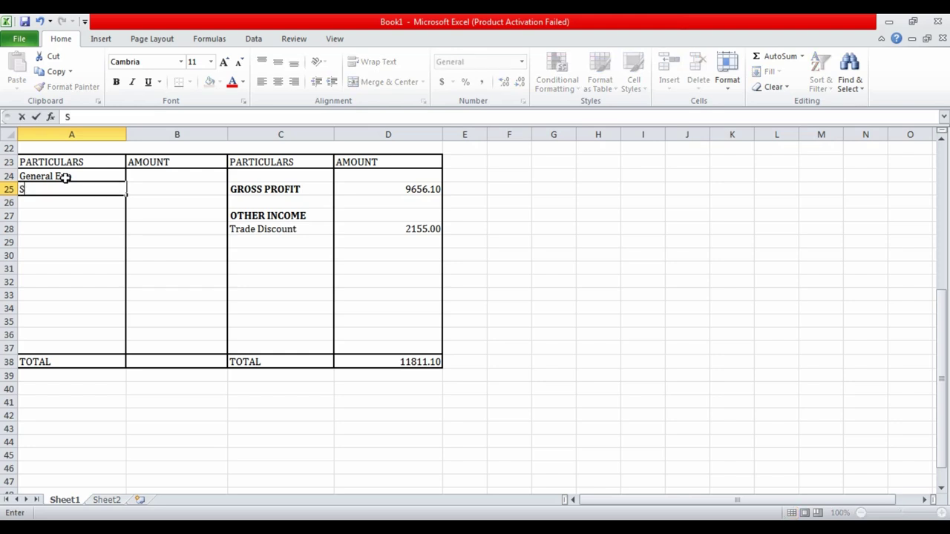
text( Rent)
key(Return)
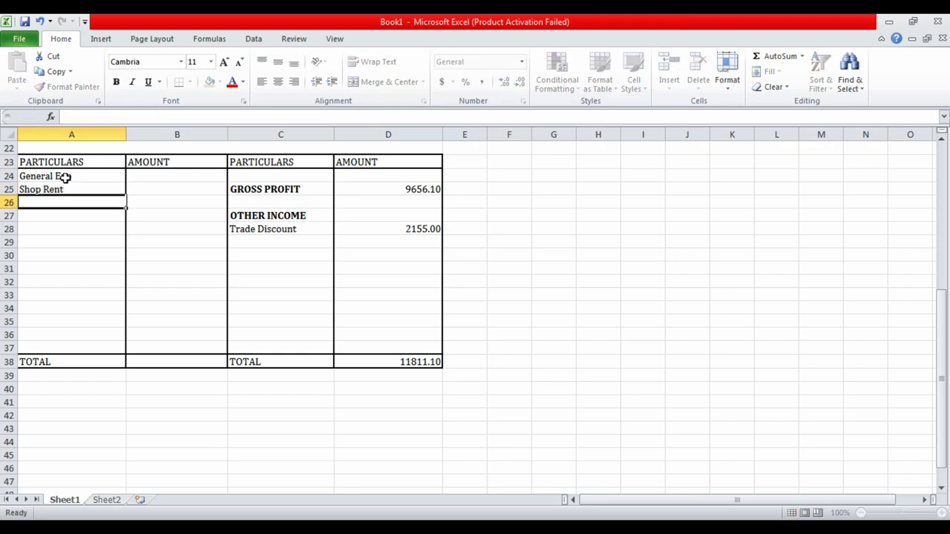
text(Salar)
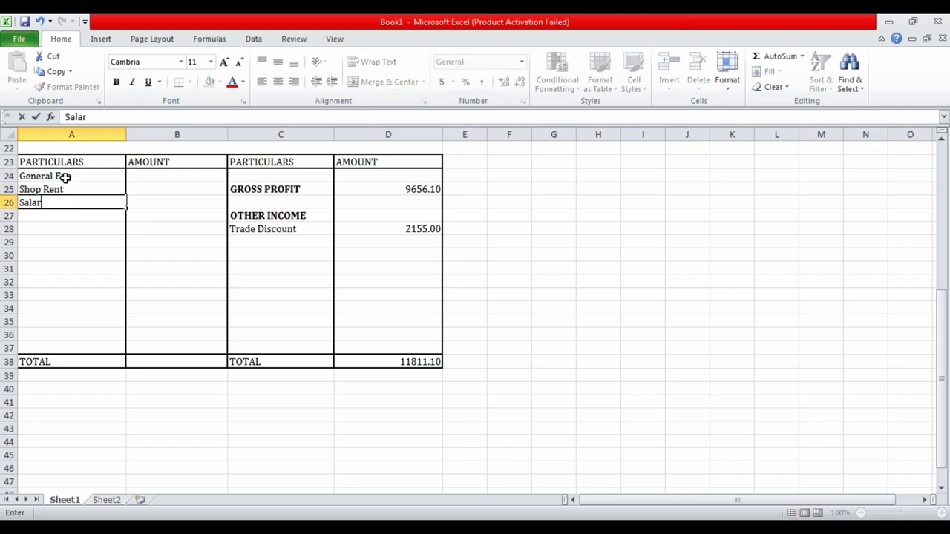
key(Return)
Enter amounts 1850, 1000 and 1500 in B24:B26, checked against TallyPrime
key(Up)
key(Up)
key(Up)
key(Right)
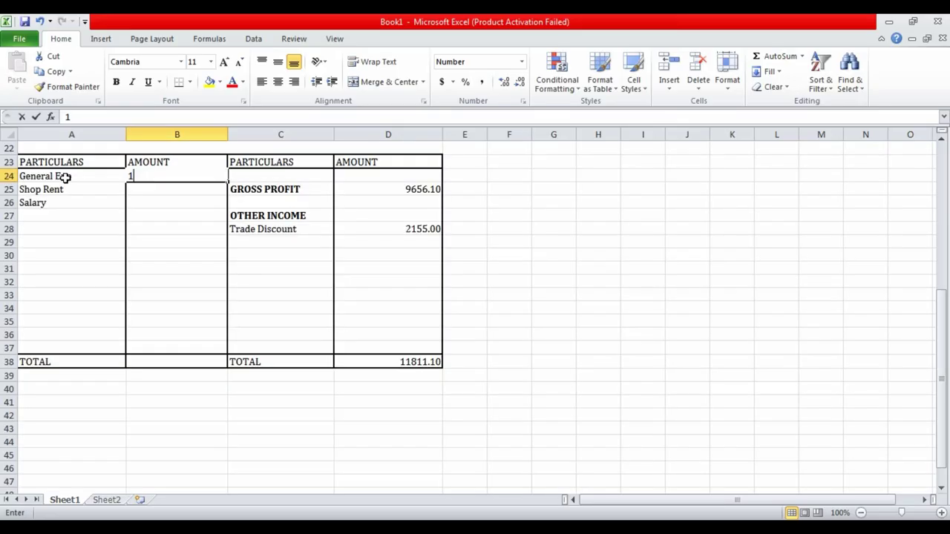
text(1850)
key(Return)
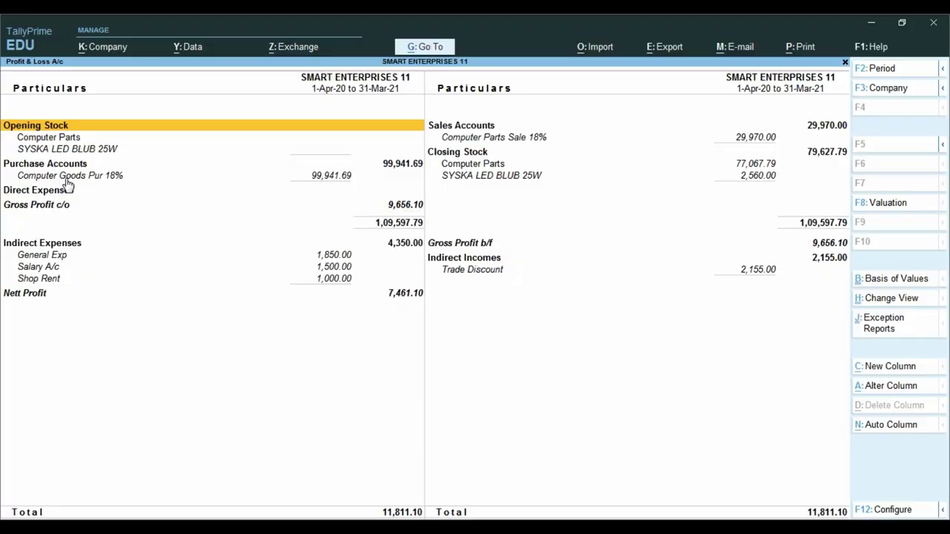
key(alt+Tab)
text(10)
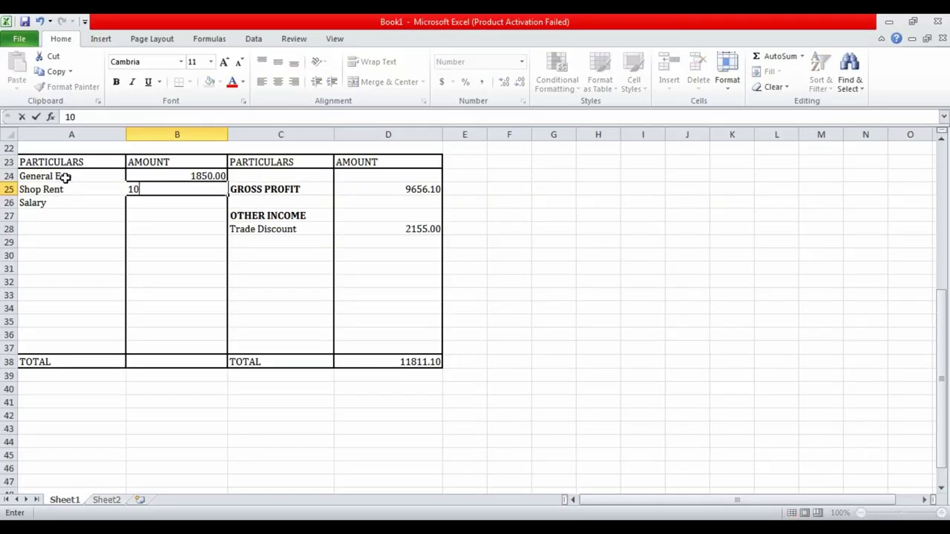
text(0)
key(Return)
key(alt+Tab)
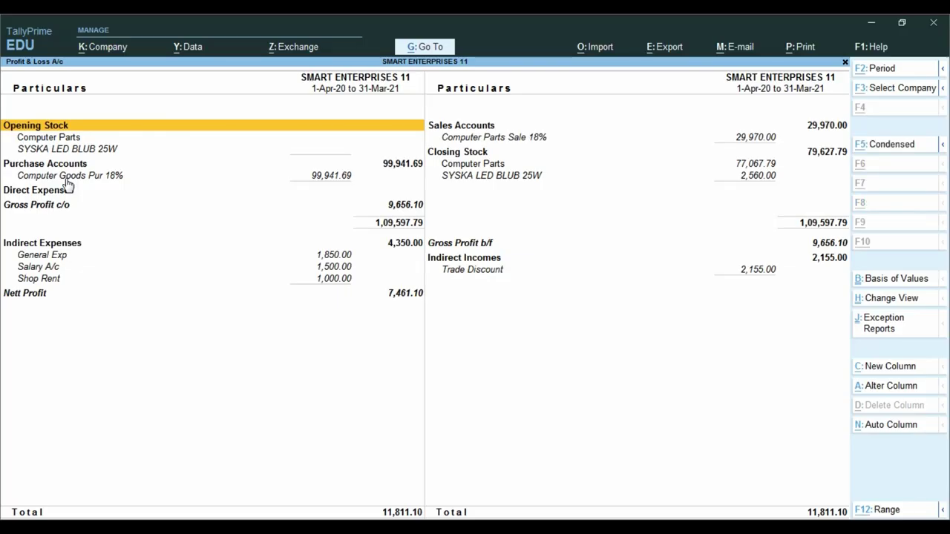
key(alt+Tab)
text(1500)
key(Return)
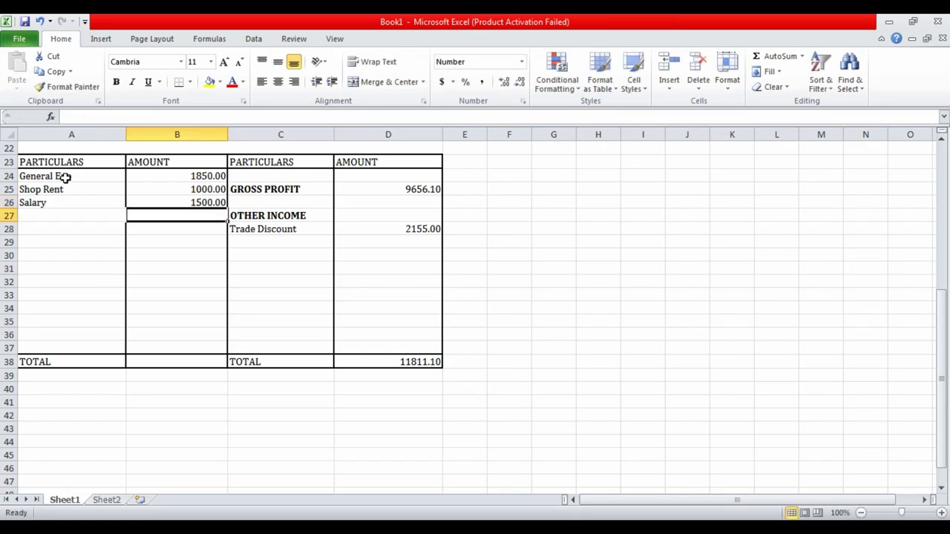
Add a Net Profit row with =D38-SUM(B24:B35) in B36, accepting Excel's correction
click(45, 332)
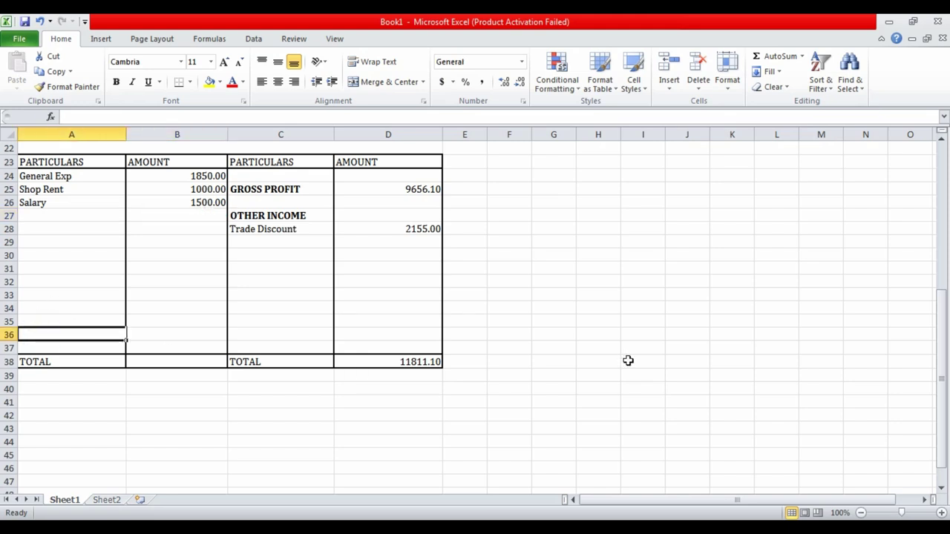
text(Net Profit)
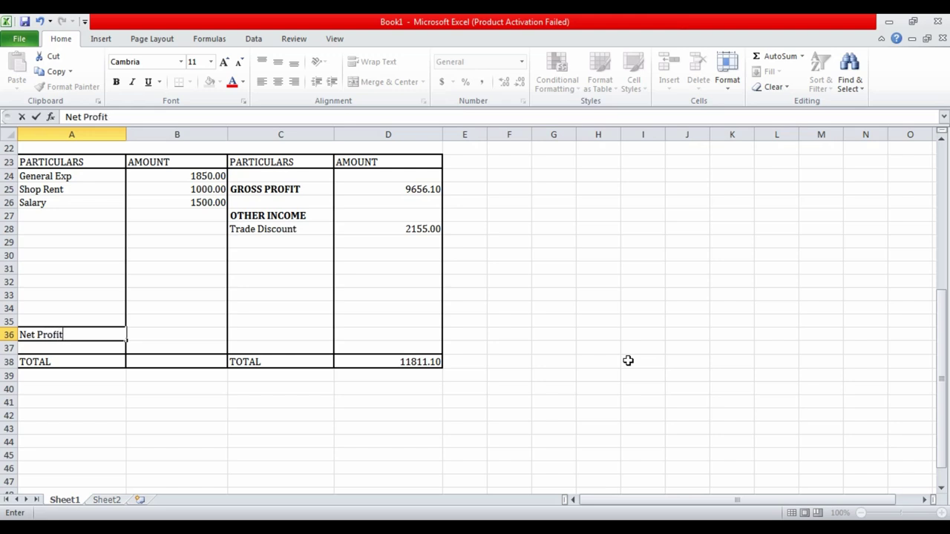
key(Tab)
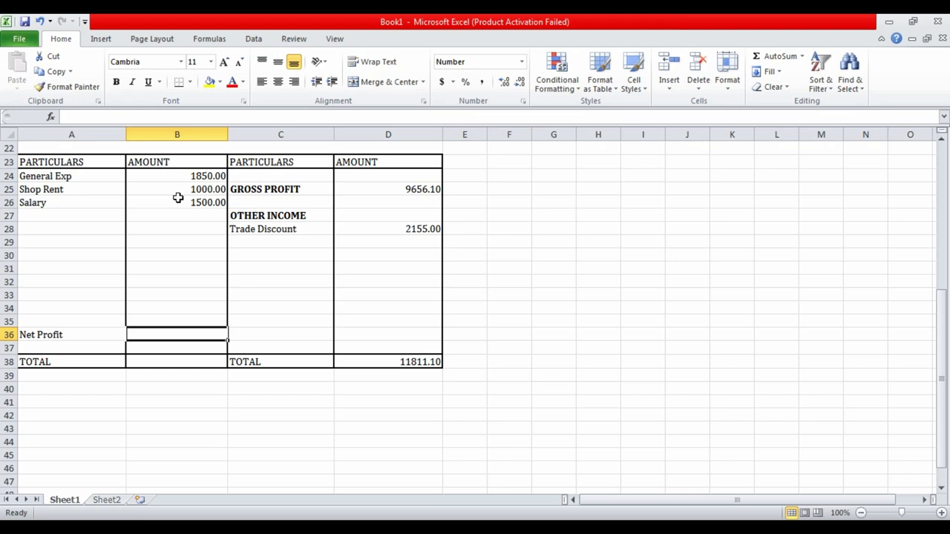
text(=)
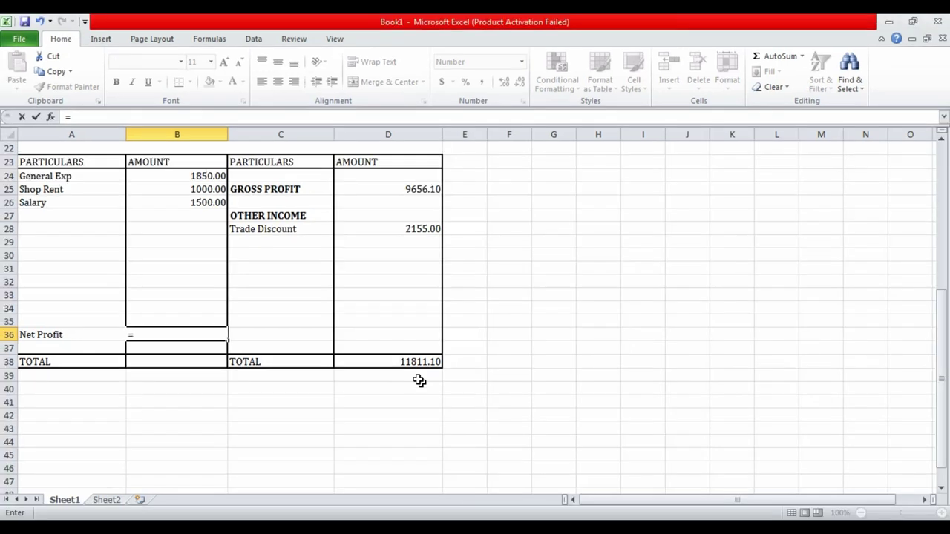
click(404, 362)
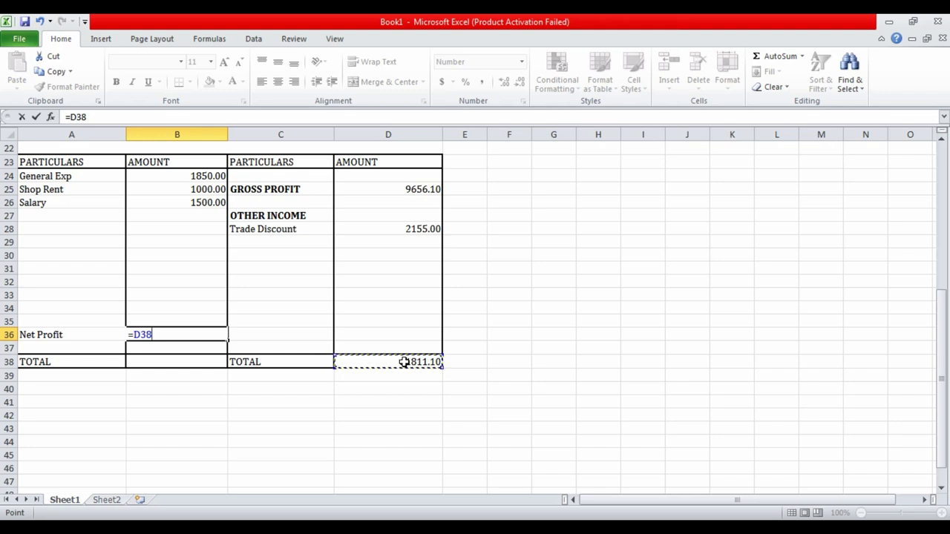
text(-=s)
text(um)
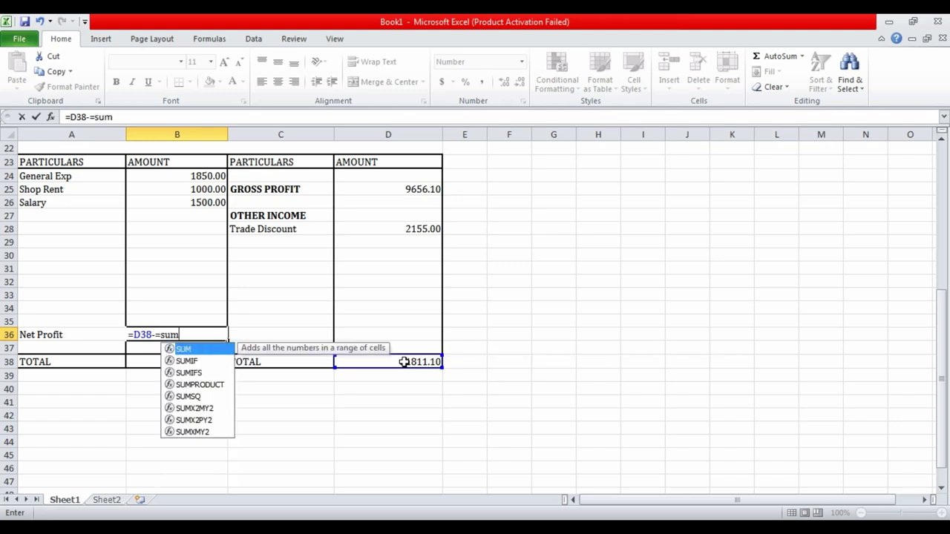
text(()
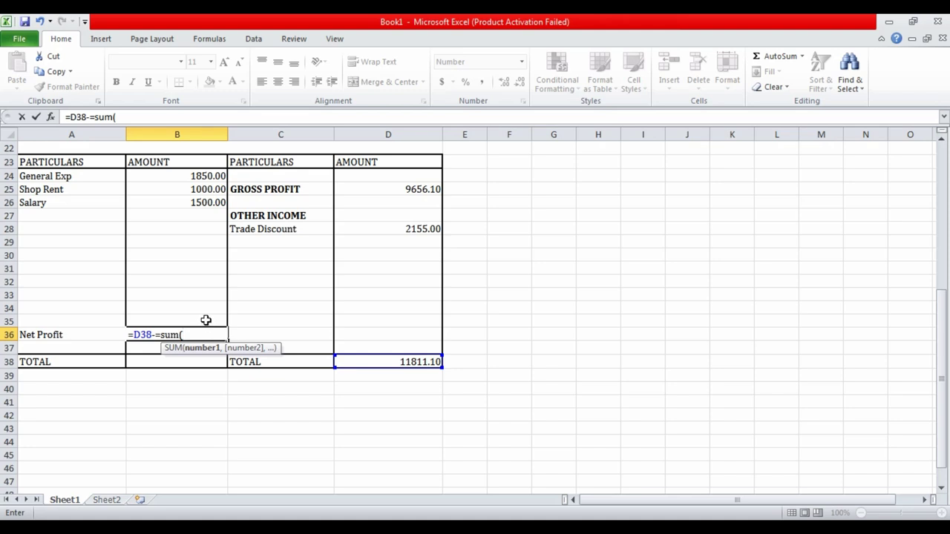
click(205, 320)
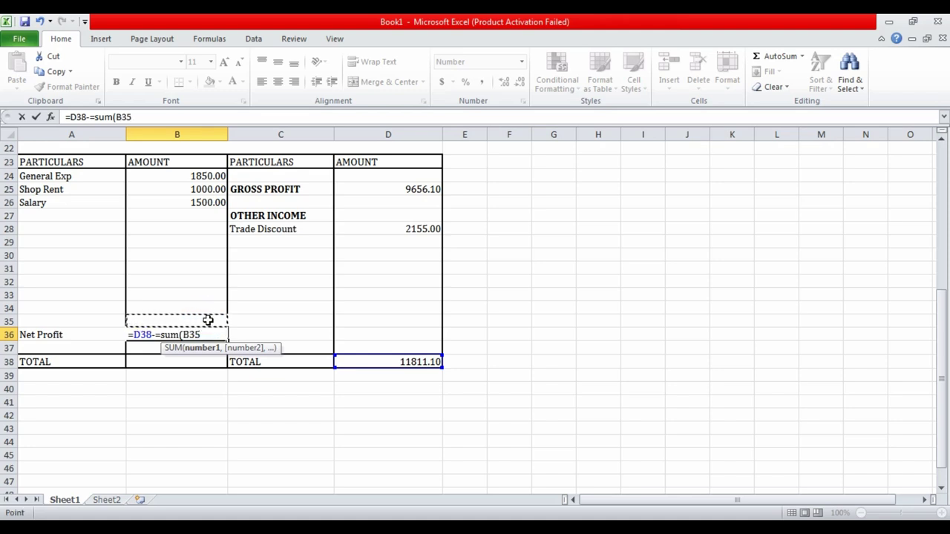
key(shift+Up)
key(shift+Up)
key(shift+Up)
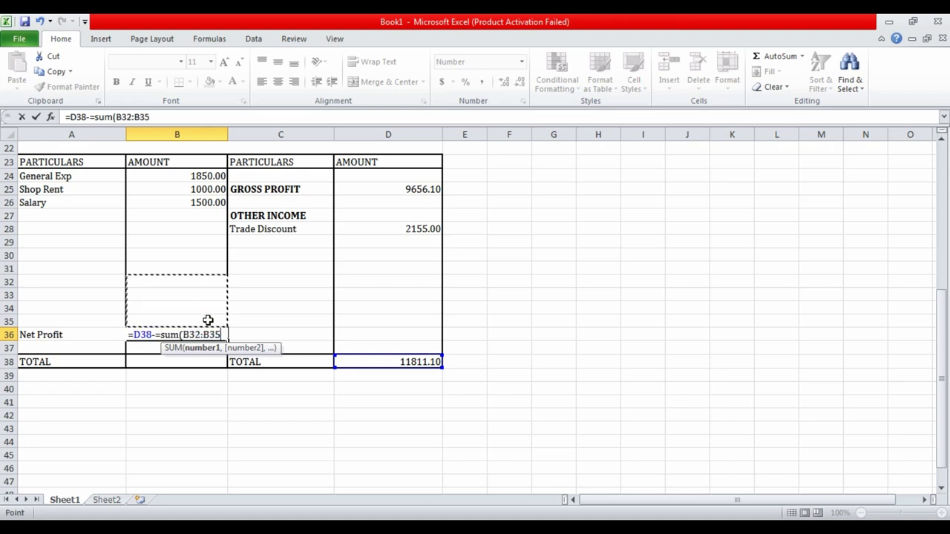
key(shift+Up)
key(shift+Up)
key(shift+Up)
key(shift+Up)
key(shift+Up)
key(shift+Up)
key(shift+Up)
key(shift+Up)
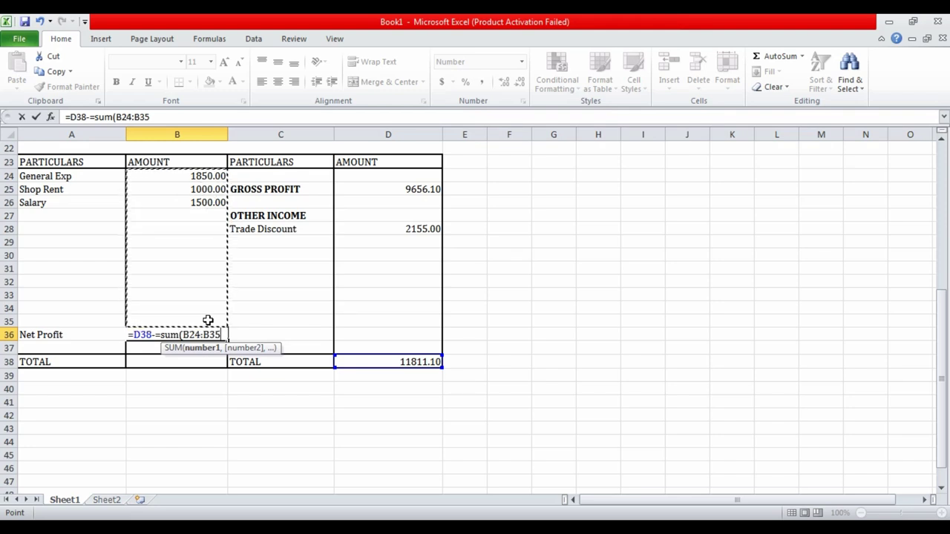
key(Return)
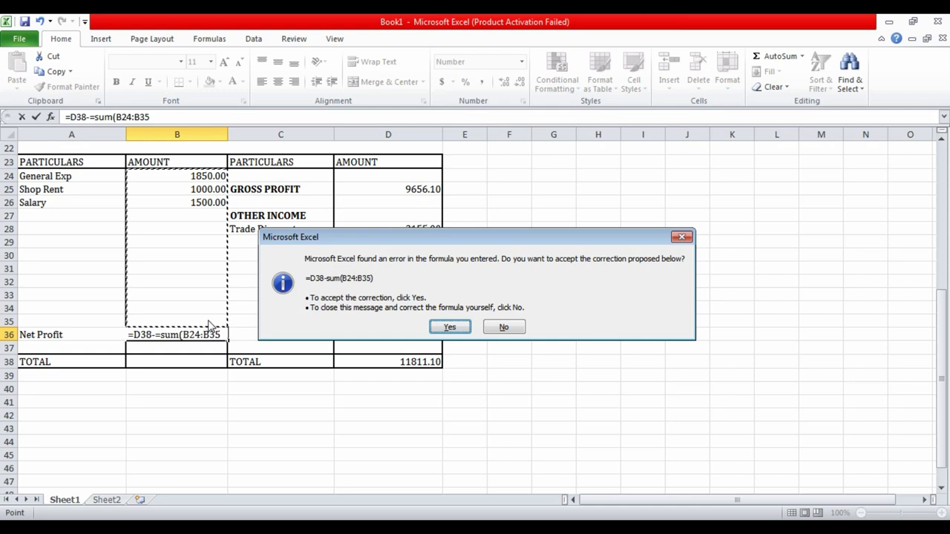
click(452, 329)
Accept the formula correction and format Net Profit in B36 as Number, showing 7461.10
click(213, 413)
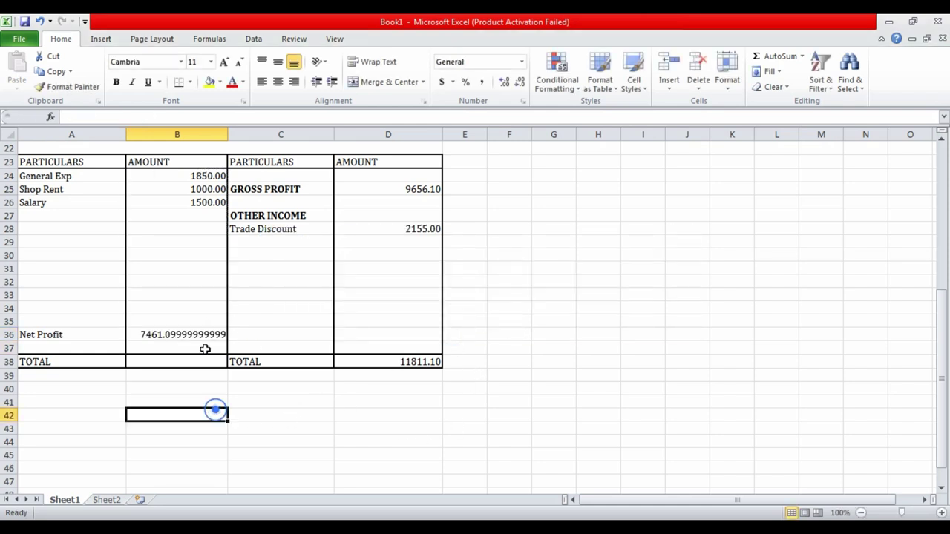
click(196, 332)
click(521, 61)
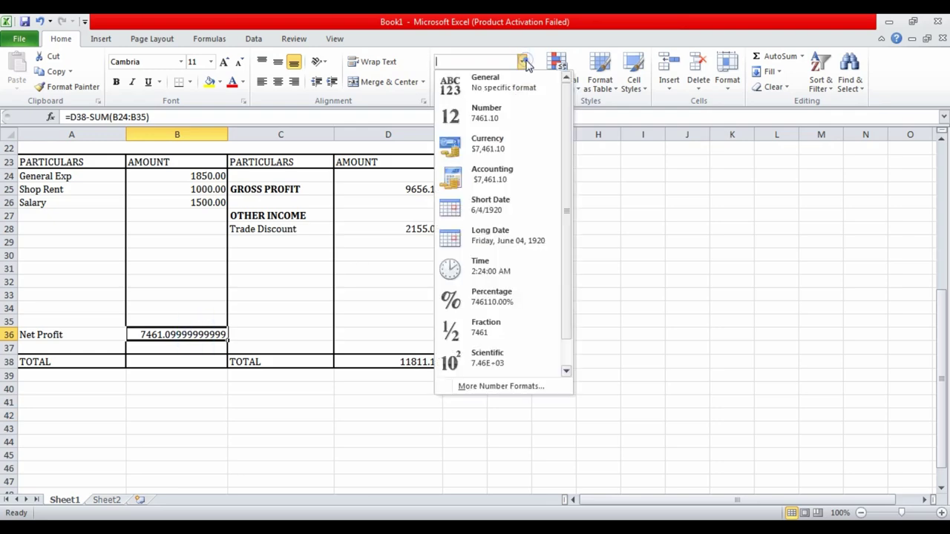
click(509, 117)
click(215, 428)
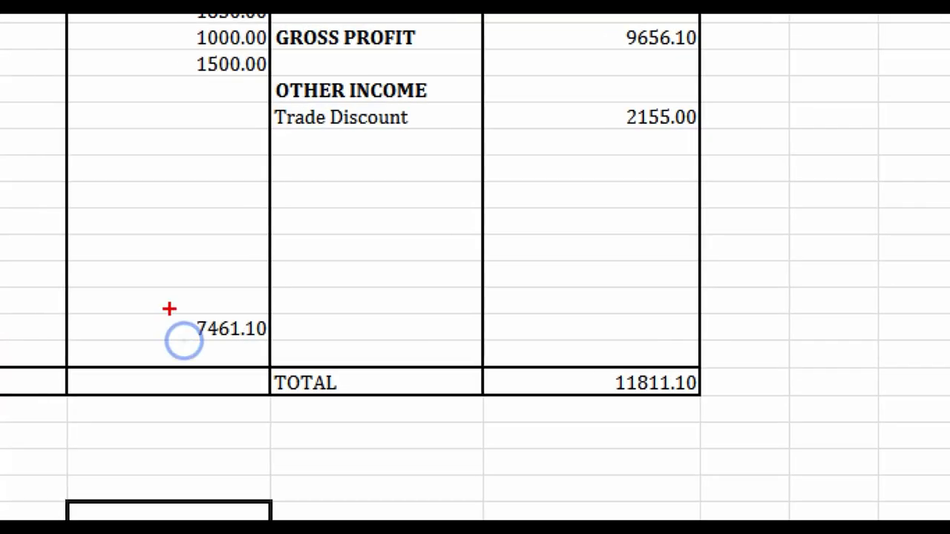
drag(176, 324, 228, 344)
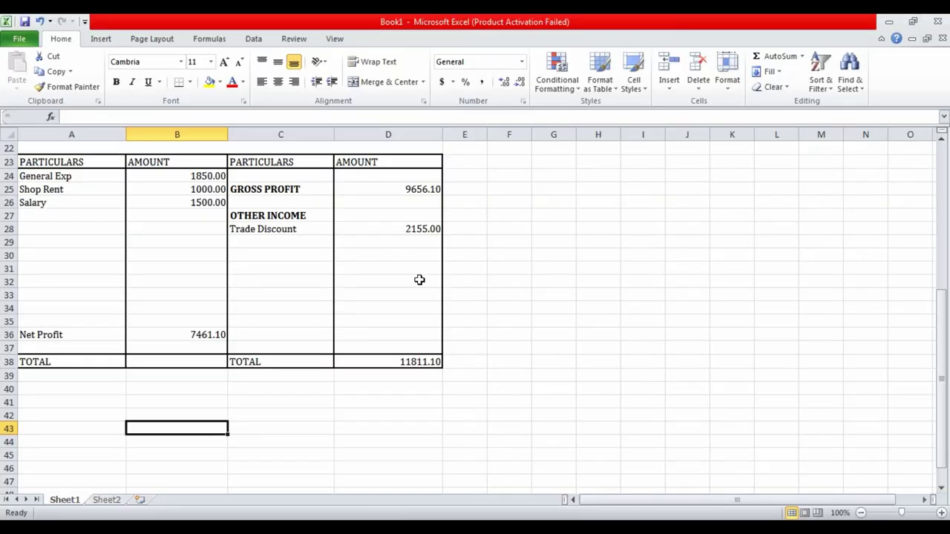
click(405, 279)
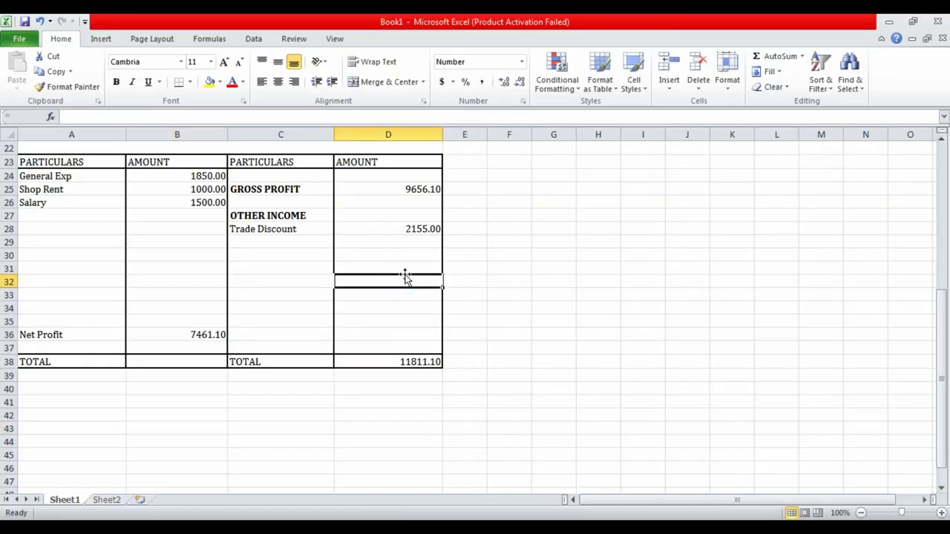
key(Left)
key(Left)
key(Down)
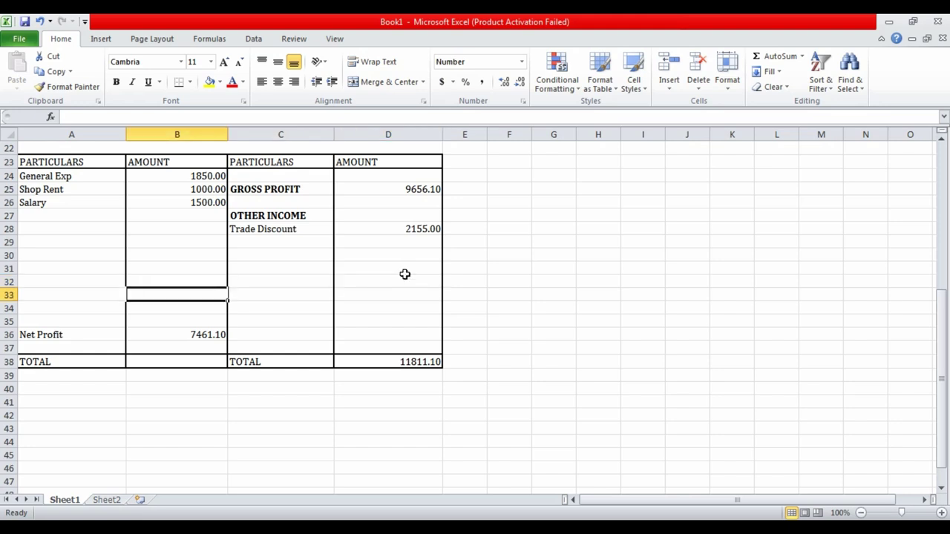
key(Down)
key(Down)
key(Up)
key(Up)
key(Right)
key(Right)
key(Up)
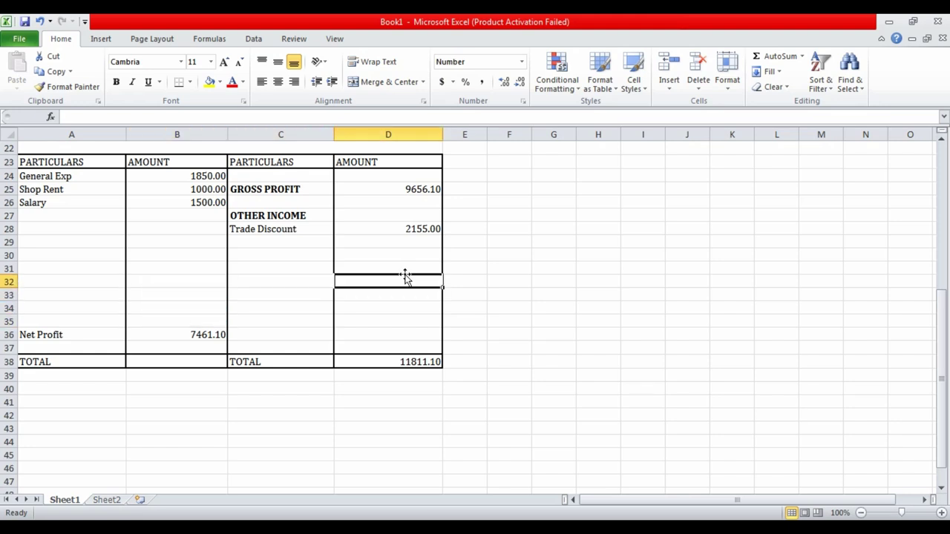
text(100000)
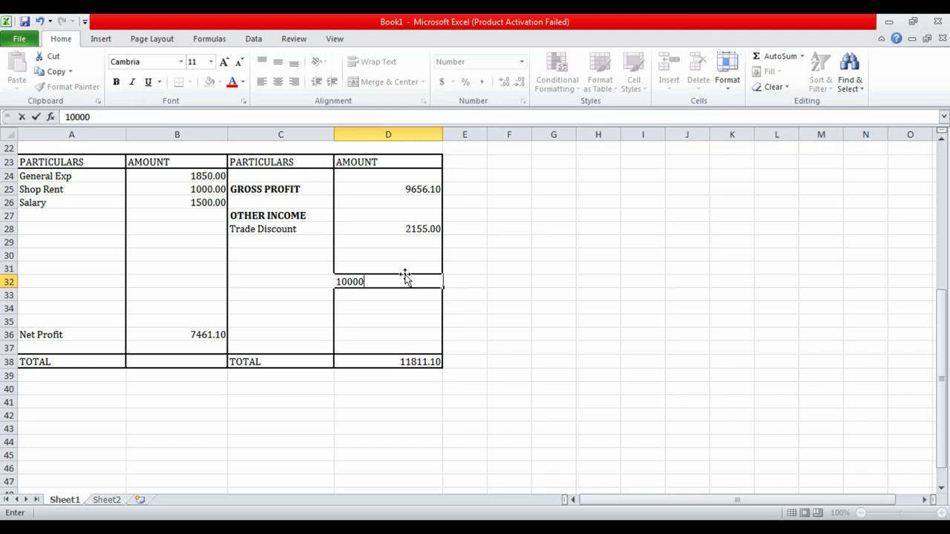
key(Return)
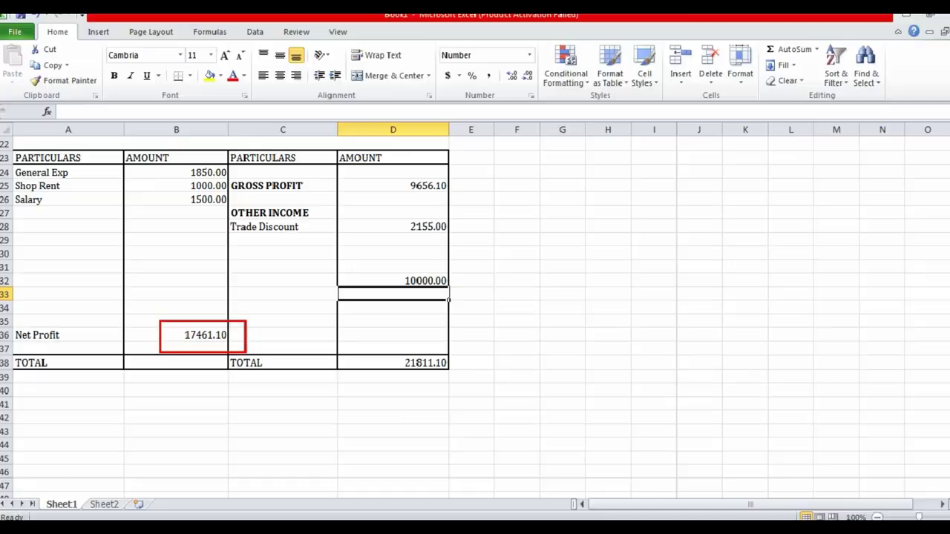
key(Up)
key(Delete)
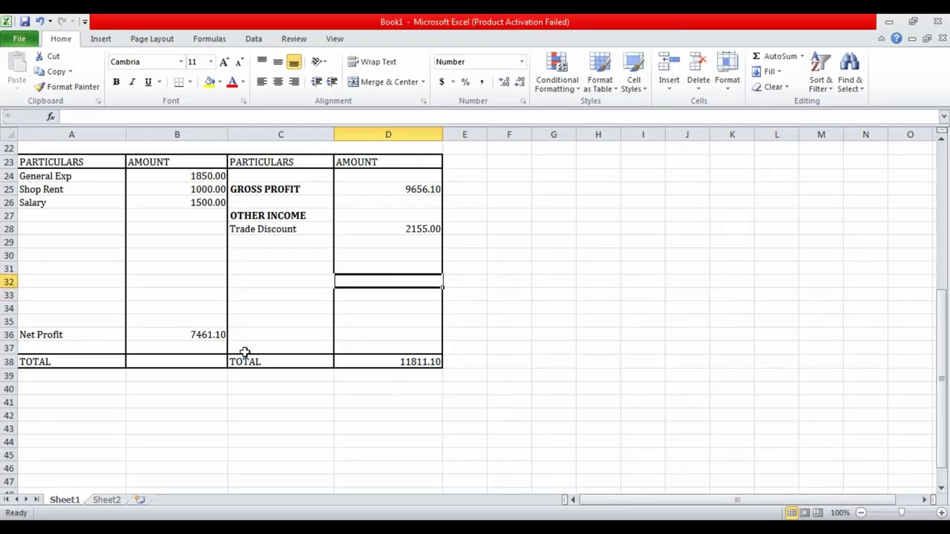
key(Up)
key(Up)
key(Left)
key(Left)
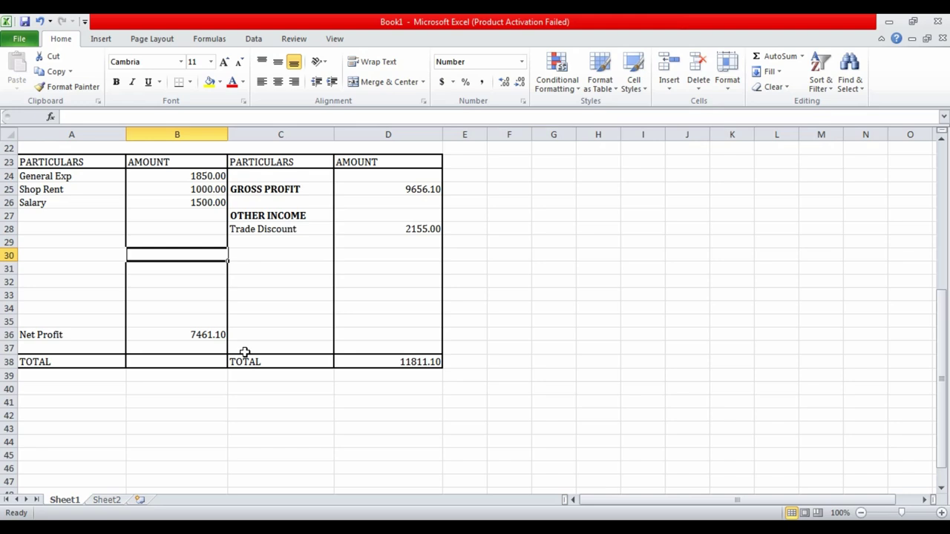
text(5000)
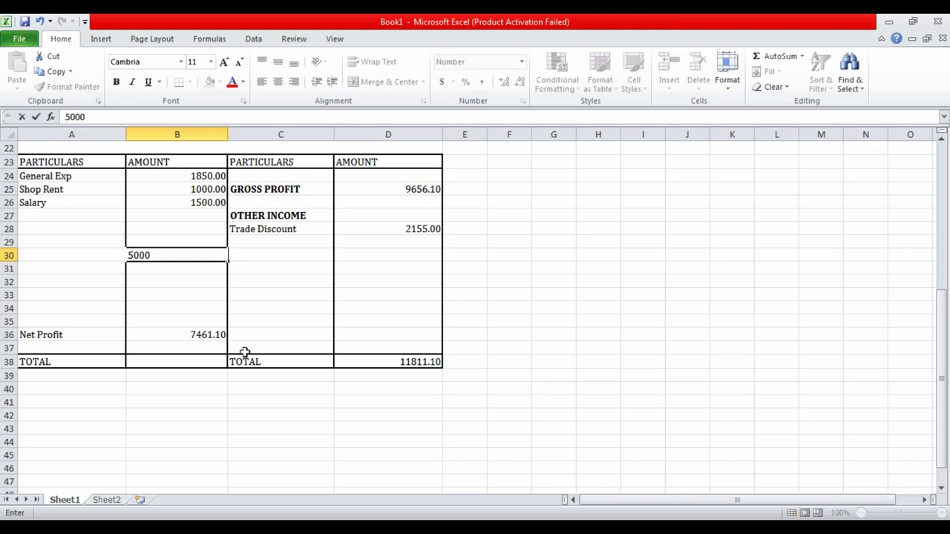
key(Return)
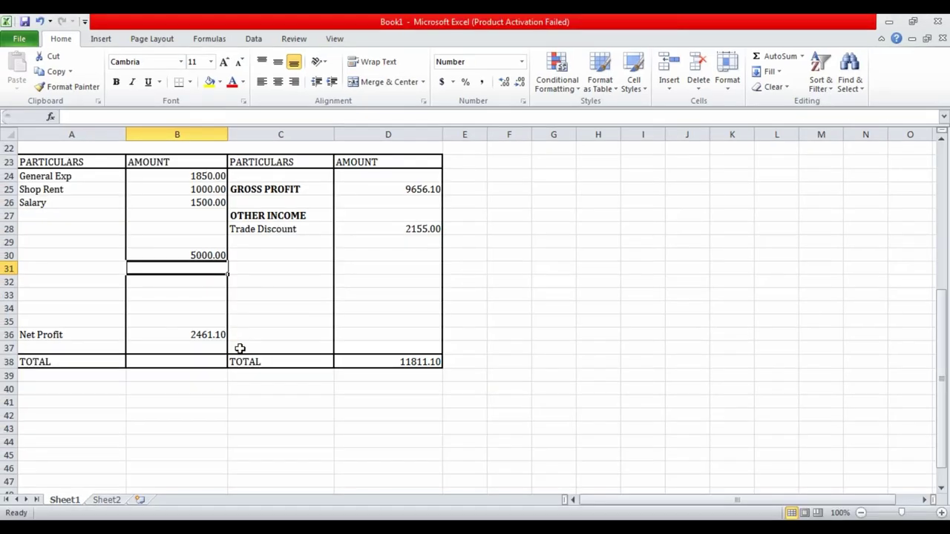
key(Up)
key(Down)
key(Down)
key(Up)
key(Up)
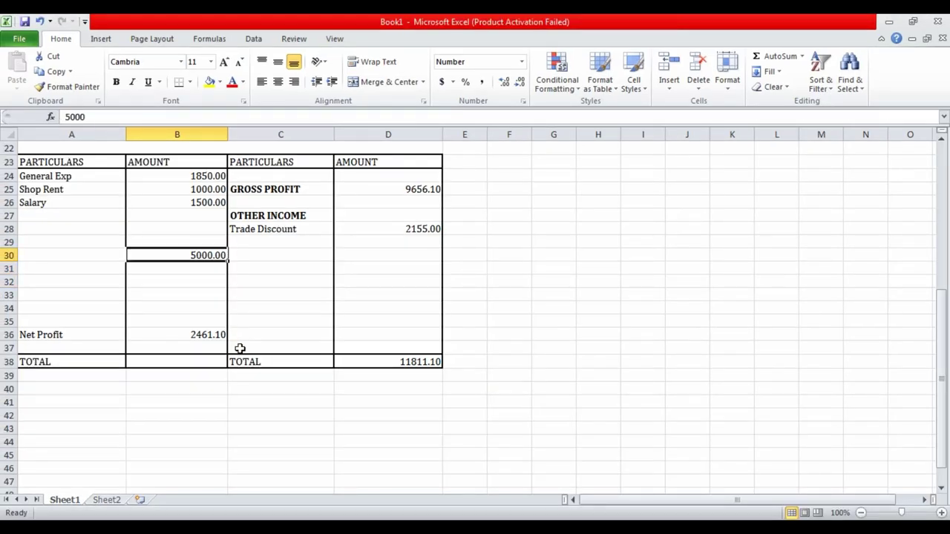
key(Up)
key(Up)
key(Up)
key(Up)
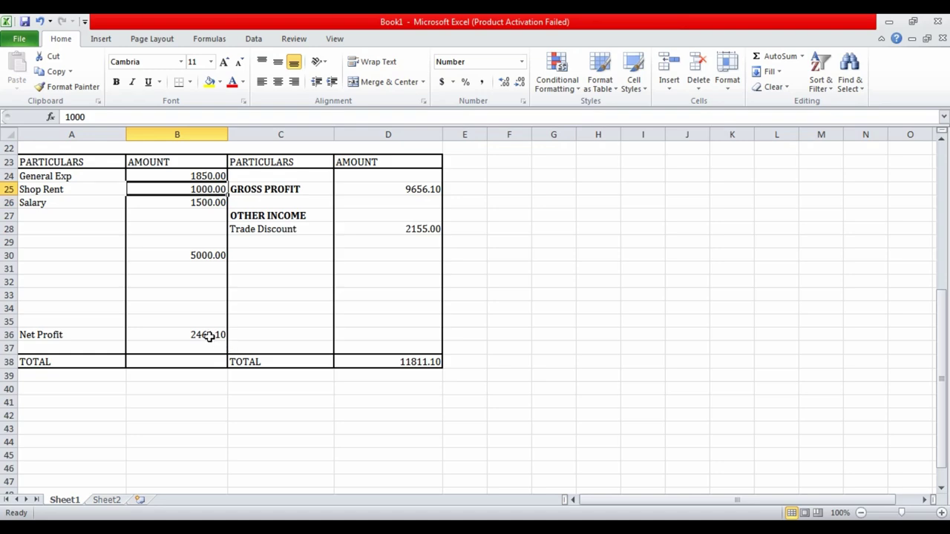
click(206, 255)
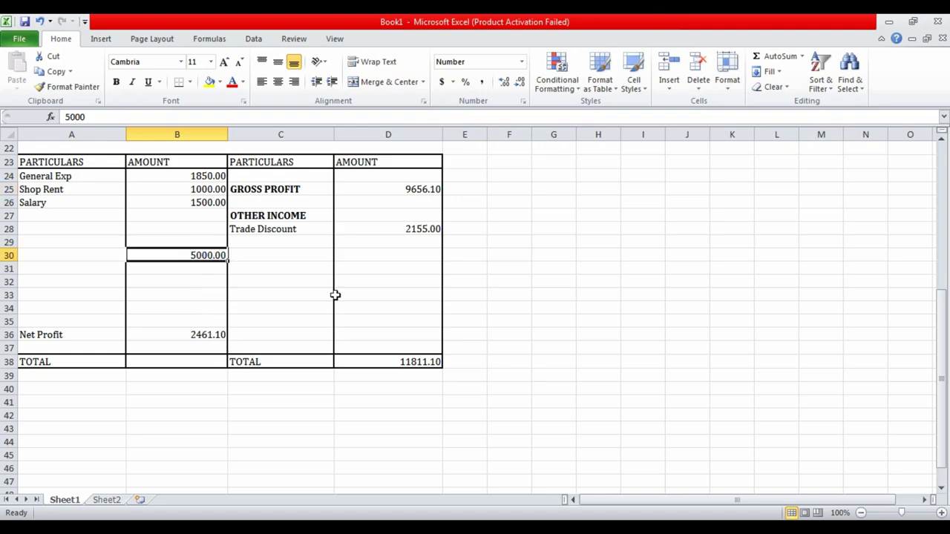
key(Delete)
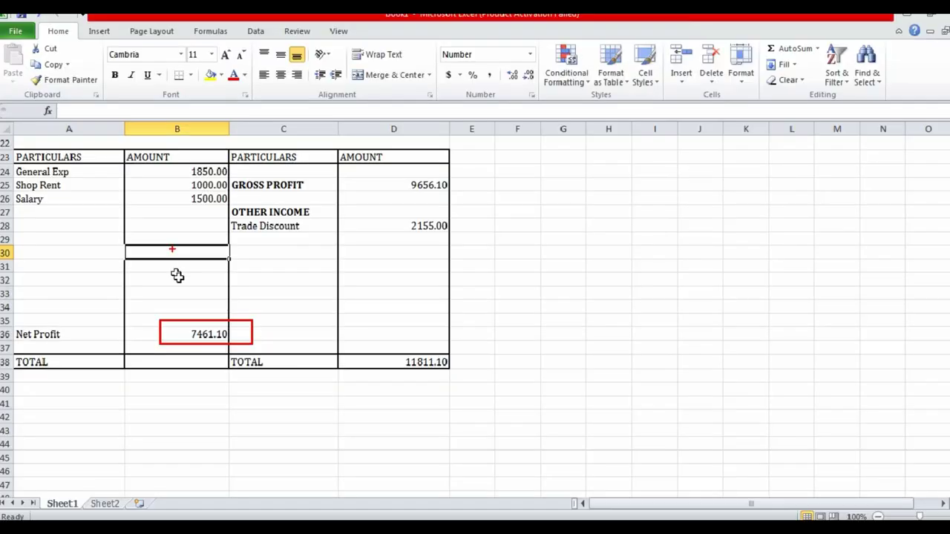
text(7461.10)
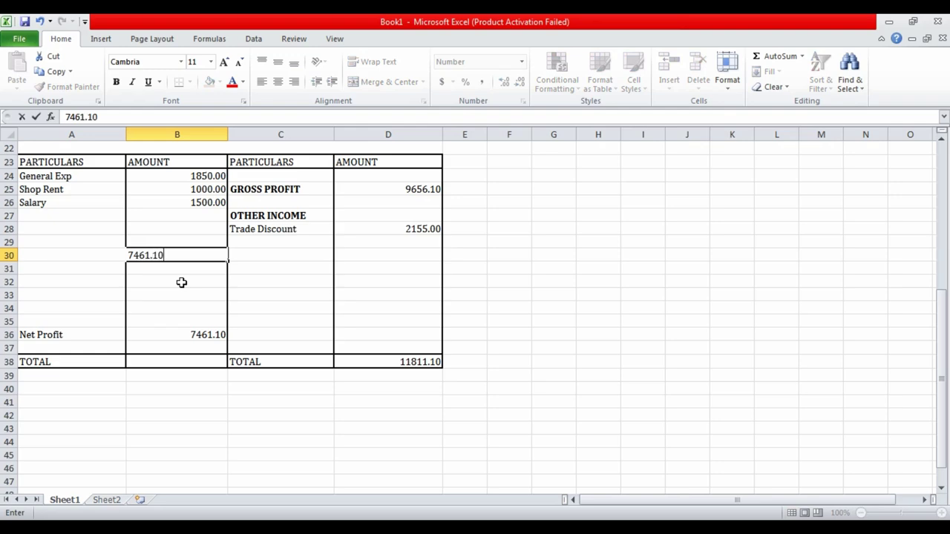
key(Return)
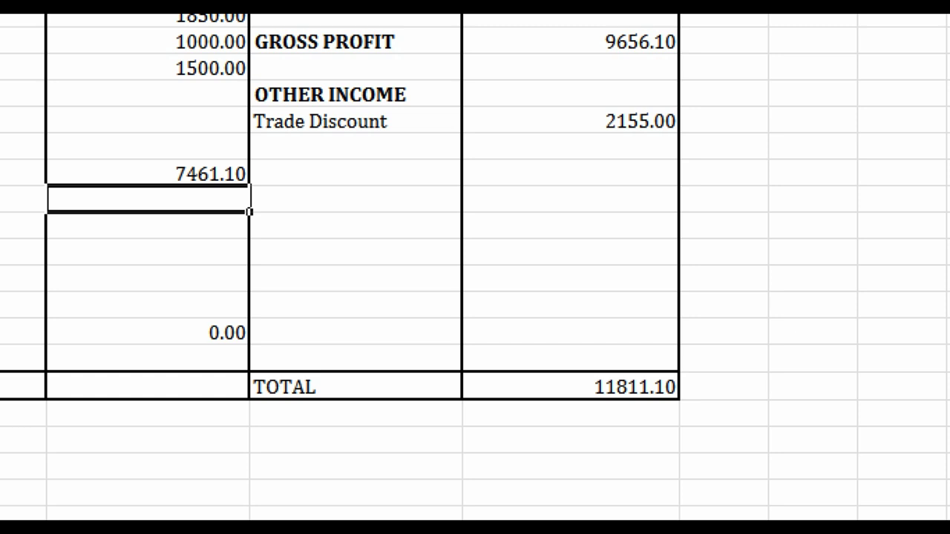
key(Up)
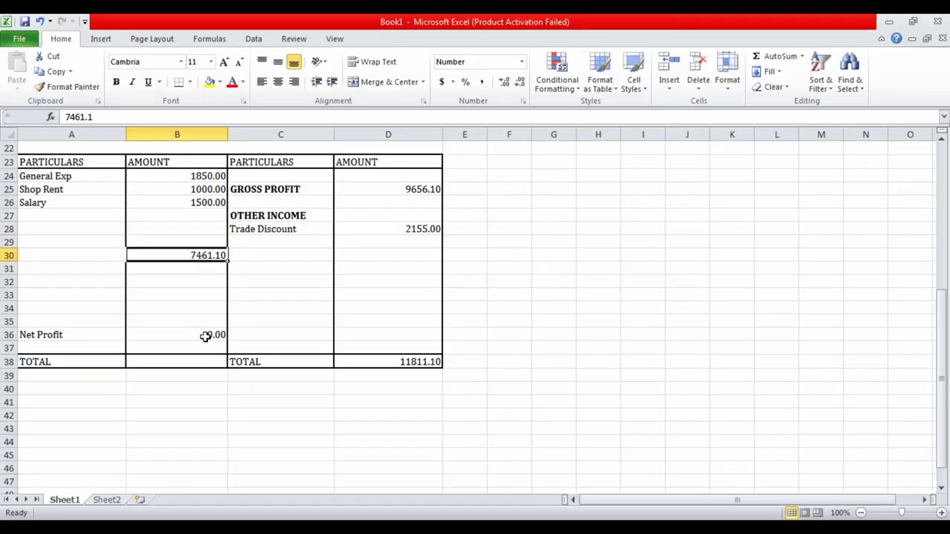
key(Delete)
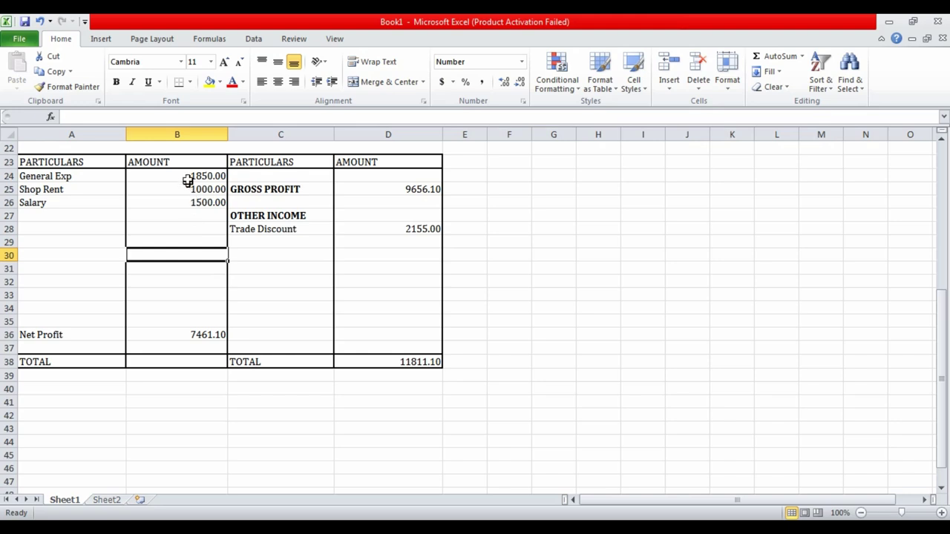
Total the expense column in B38 to 11811.10, then switch to the reference photos
drag(186, 176, 189, 357)
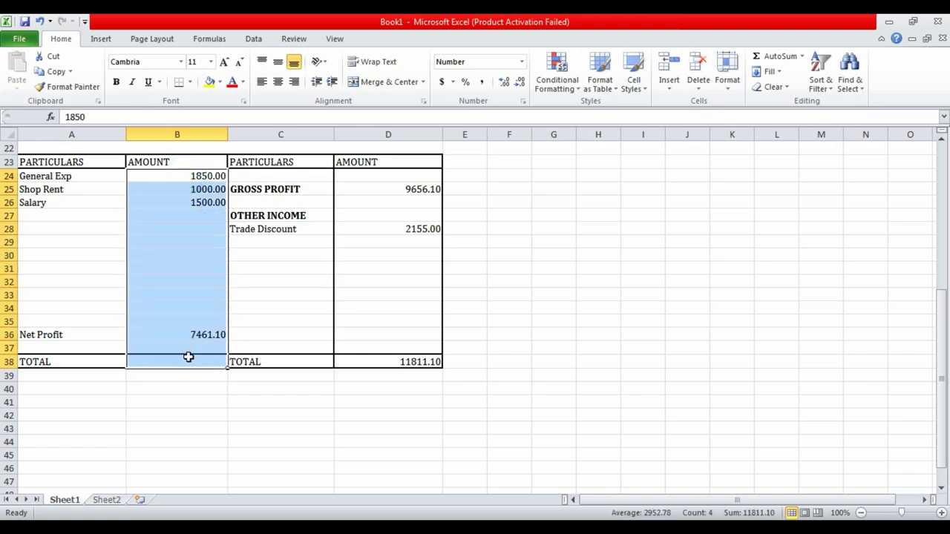
click(777, 61)
click(597, 334)
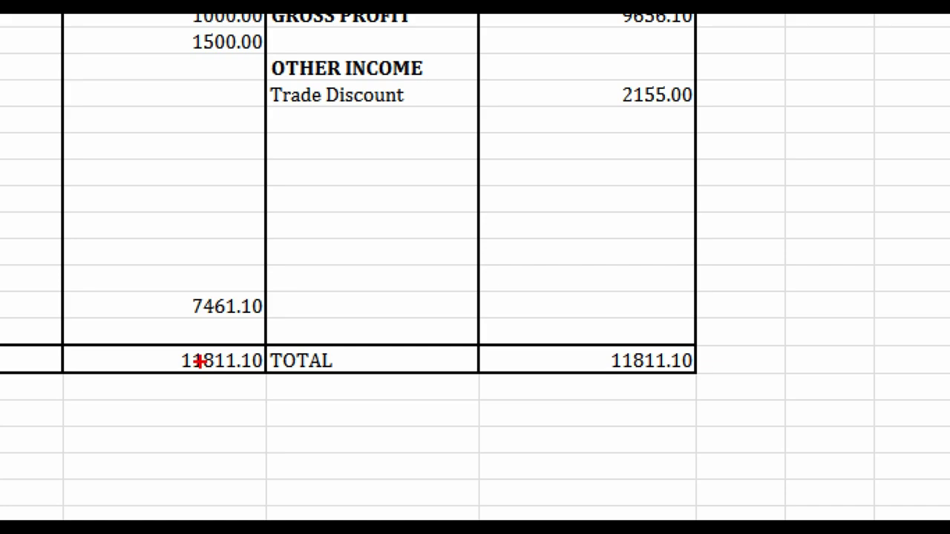
scroll(236, 373, up, 2)
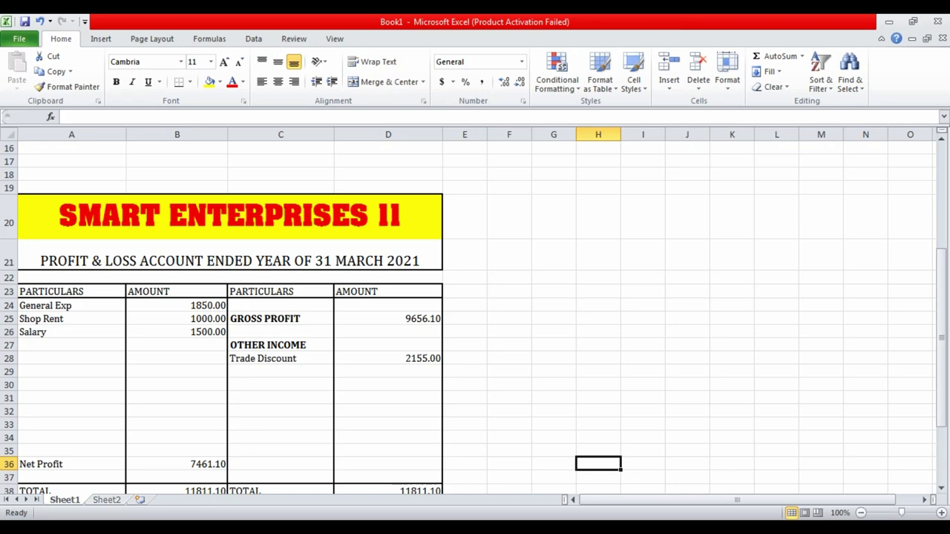
key(alt+Tab)
View the 3balance photo of the handwritten balance sheet layout, then go back to Excel
click(509, 502)
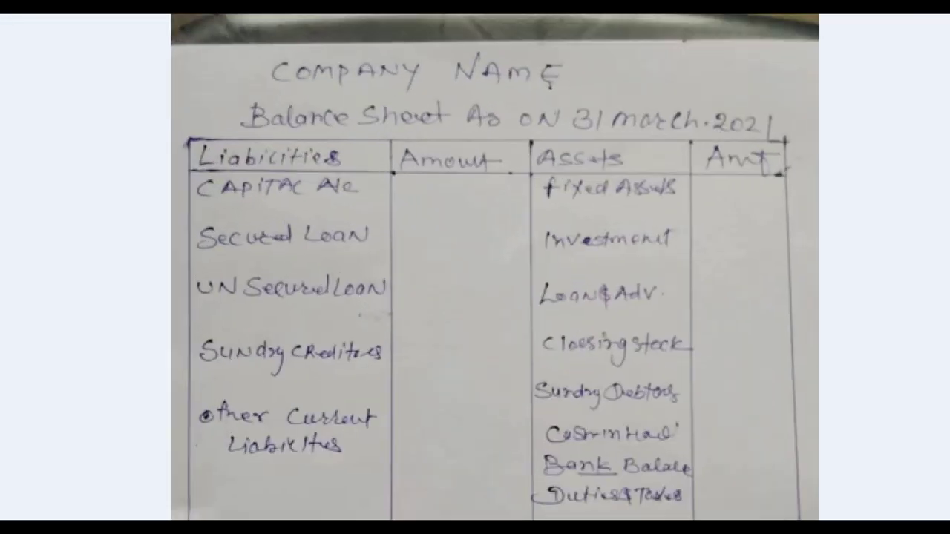
click(455, 129)
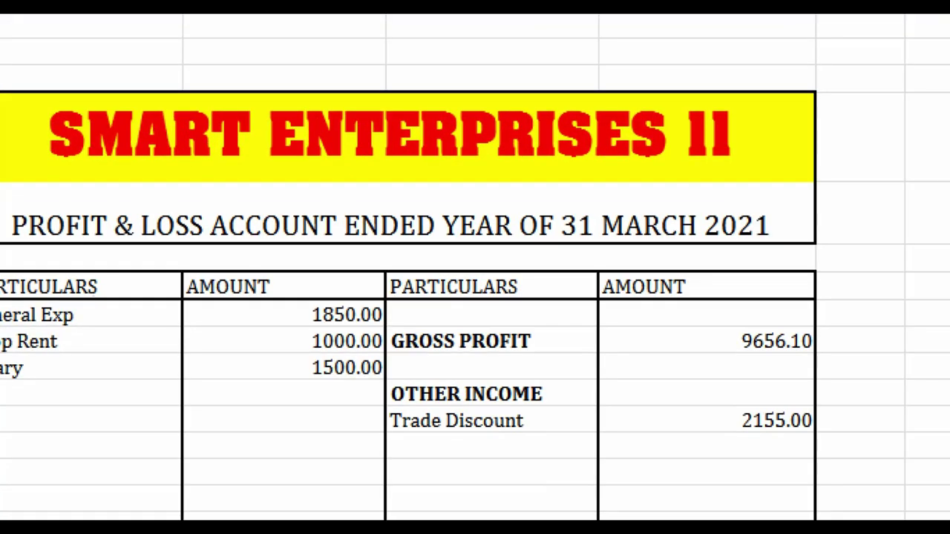
mouse_move(2, 262)
mouse_down()
mouse_move(440, 329)
mouse_move(808, 302)
mouse_up()
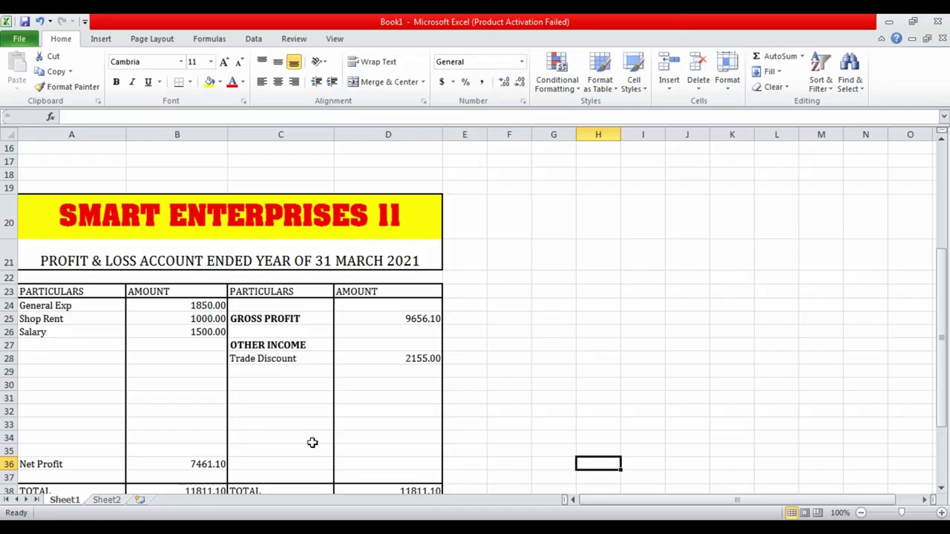
Insert two blank worksheets, Sheet3 and Sheet4, into the workbook
scroll(231, 313, down, 3)
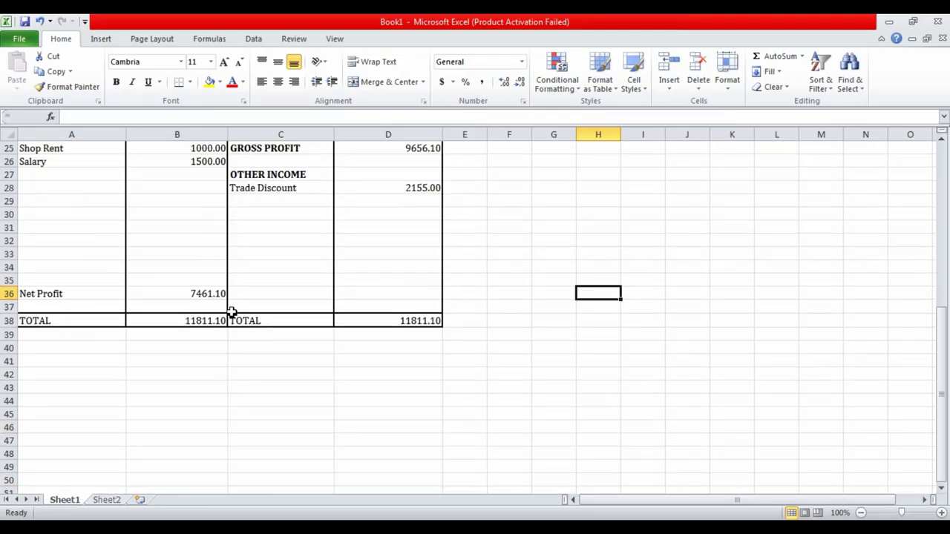
scroll(232, 312, up, 2)
click(502, 239)
scroll(215, 305, up, 1)
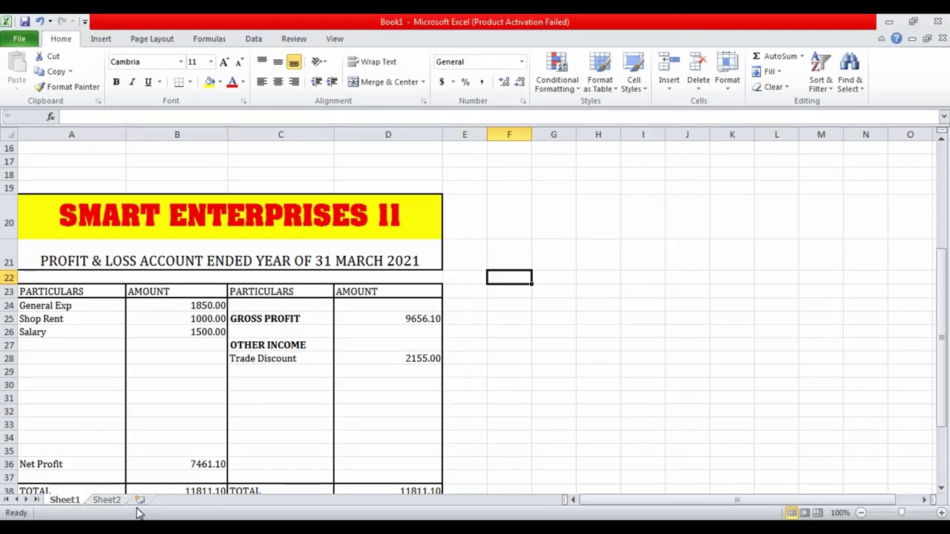
click(142, 500)
click(181, 500)
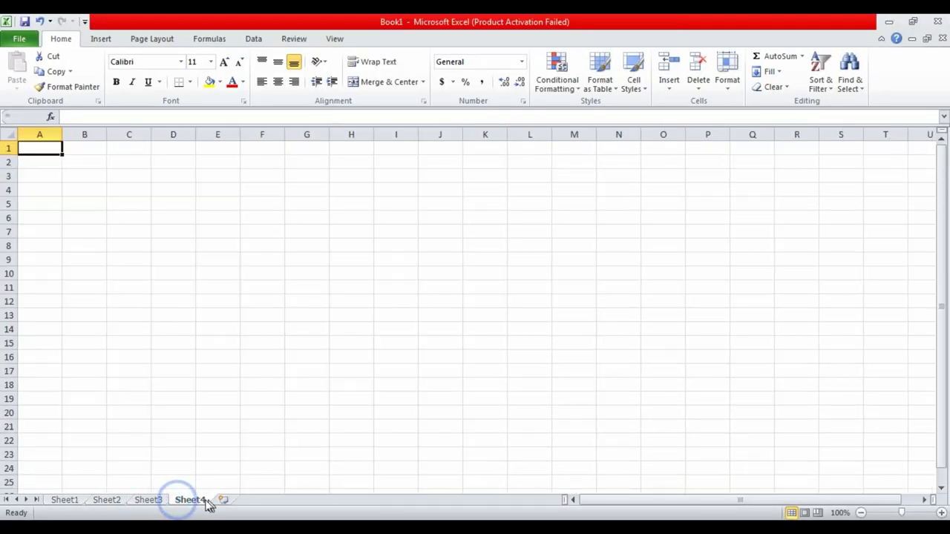
Back on Sheet1, select the profit and loss table A20:D38
click(70, 500)
scroll(117, 451, up, 3)
scroll(116, 339, up, 2)
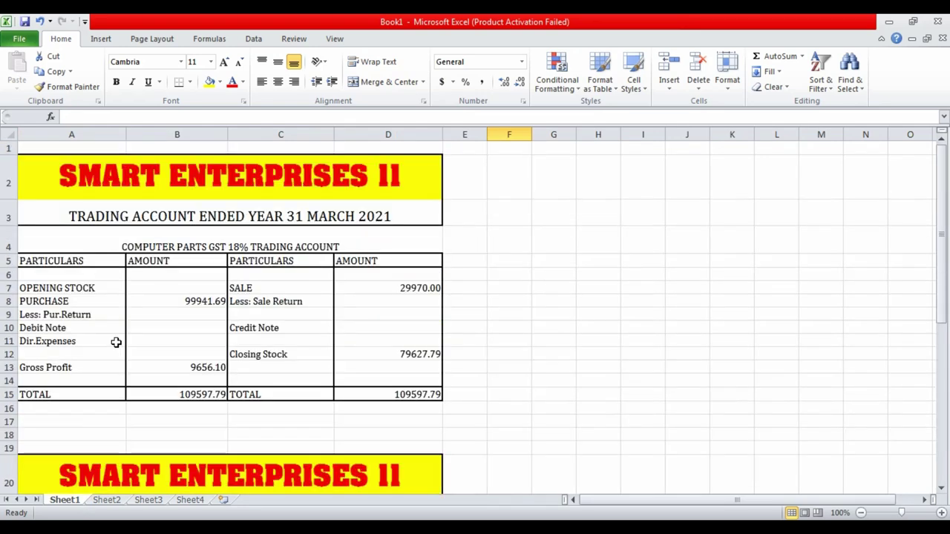
scroll(127, 347, down, 4)
scroll(53, 246, down, 2)
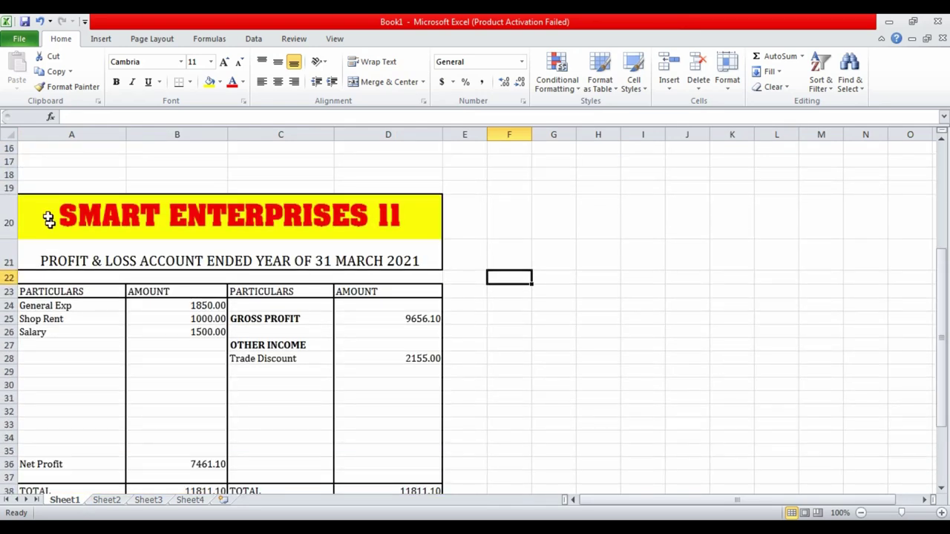
mouse_move(49, 215)
mouse_down()
mouse_move(76, 520)
mouse_move(81, 394)
mouse_up()
scroll(158, 375, up, 1)
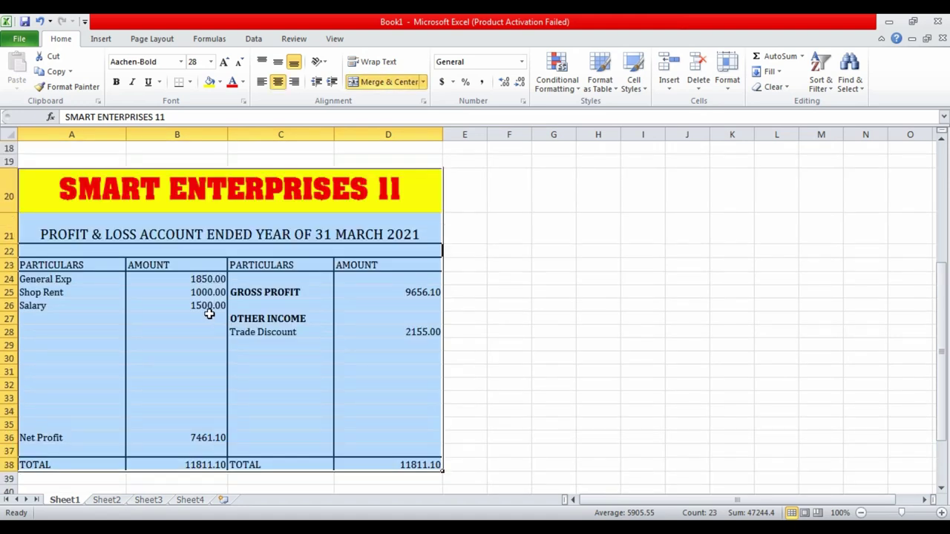
Copy the profit and loss table from Sheet1 and paste it at A1 of Sheet2
key(ctrl+c)
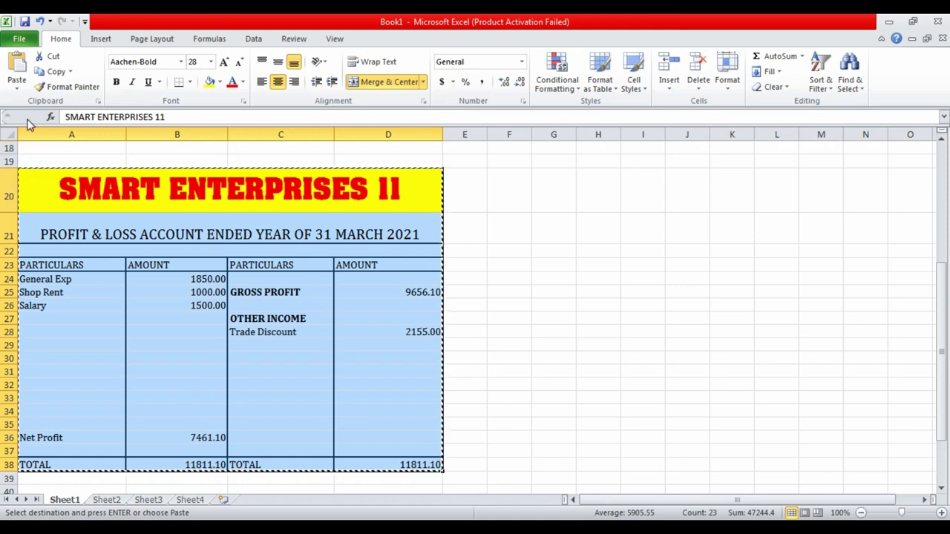
click(106, 499)
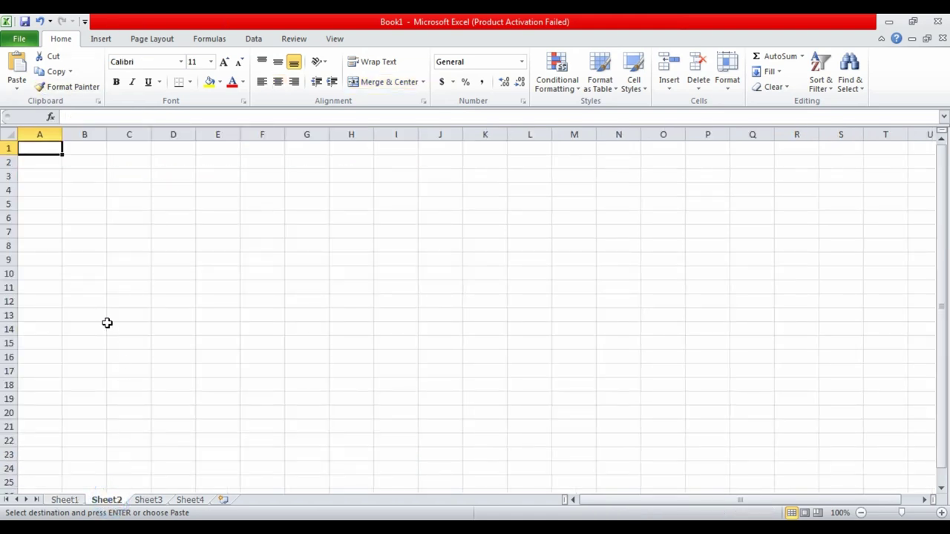
key(ctrl+v)
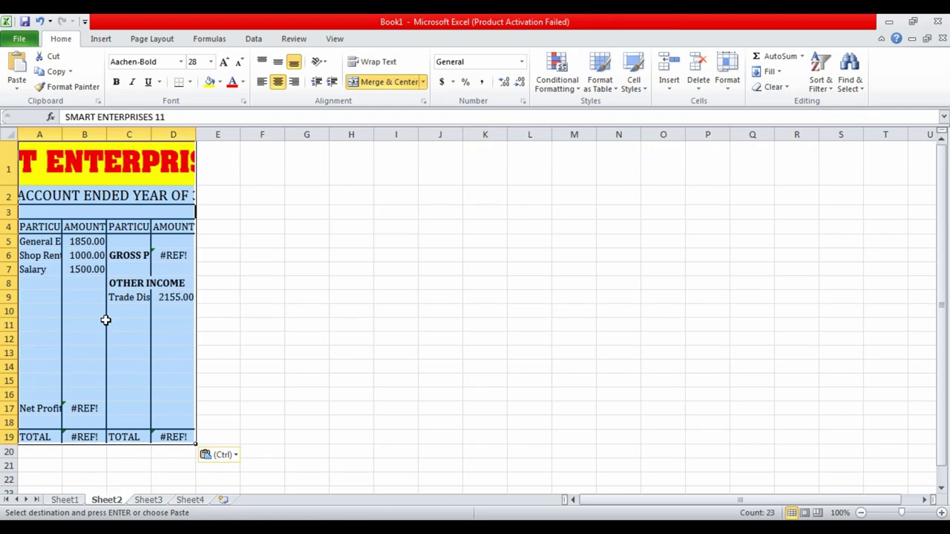
click(242, 311)
click(64, 500)
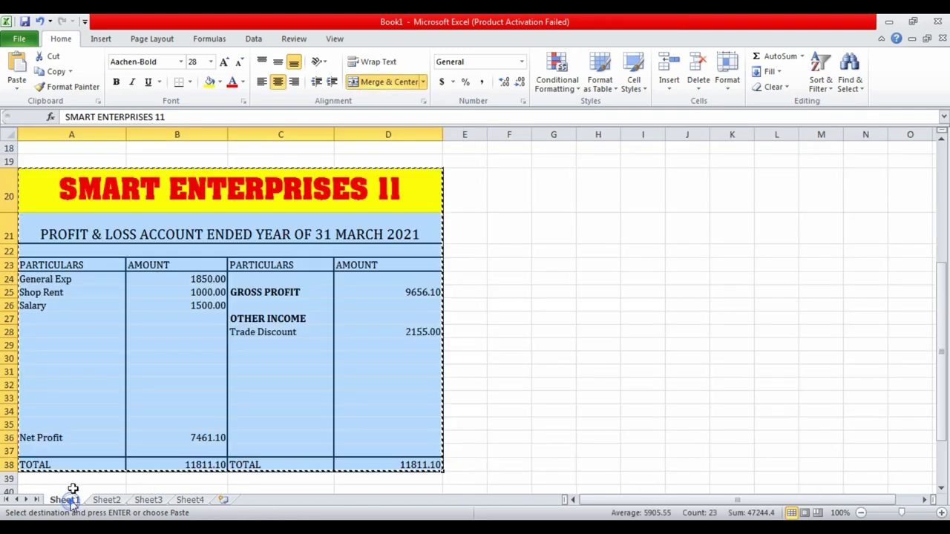
click(106, 500)
key(Escape)
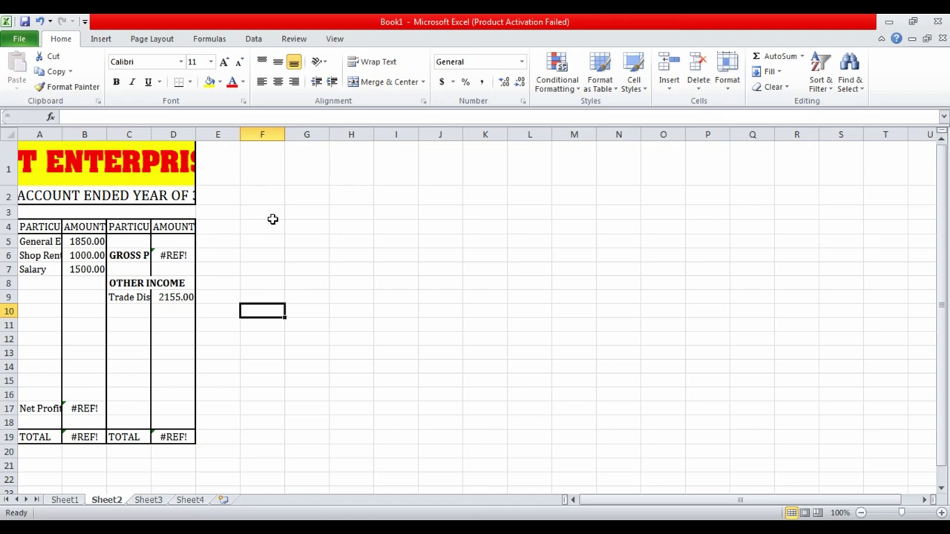
Widen column A to fit the pasted text and make title row 1 taller
click(115, 163)
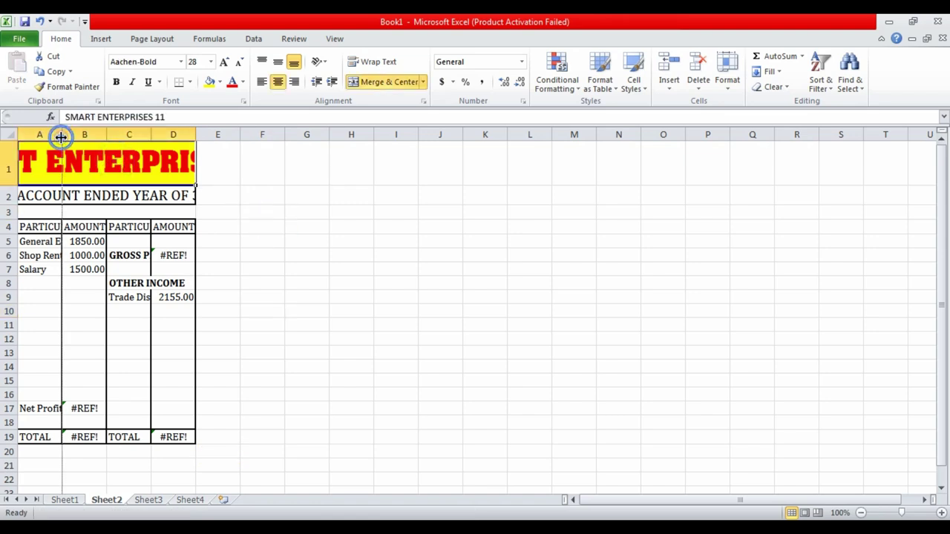
drag(61, 136, 465, 134)
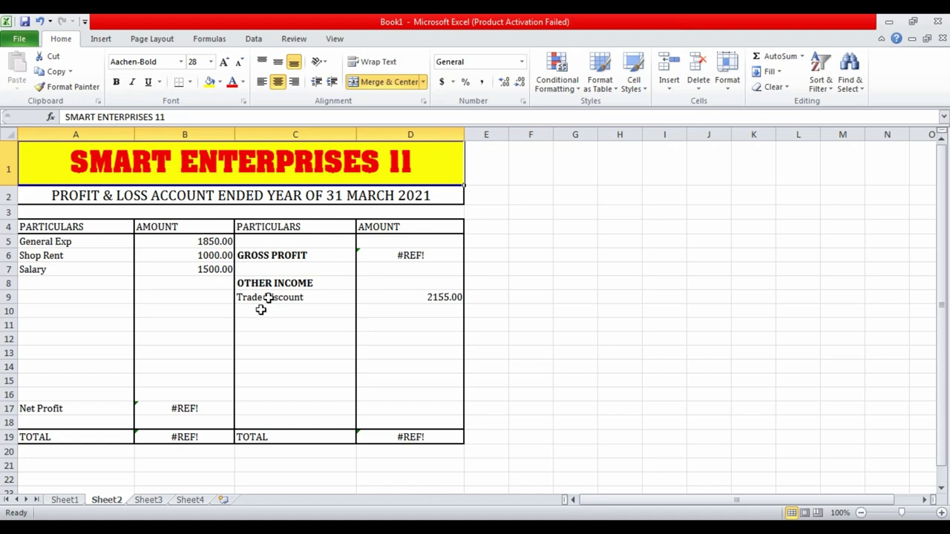
click(256, 365)
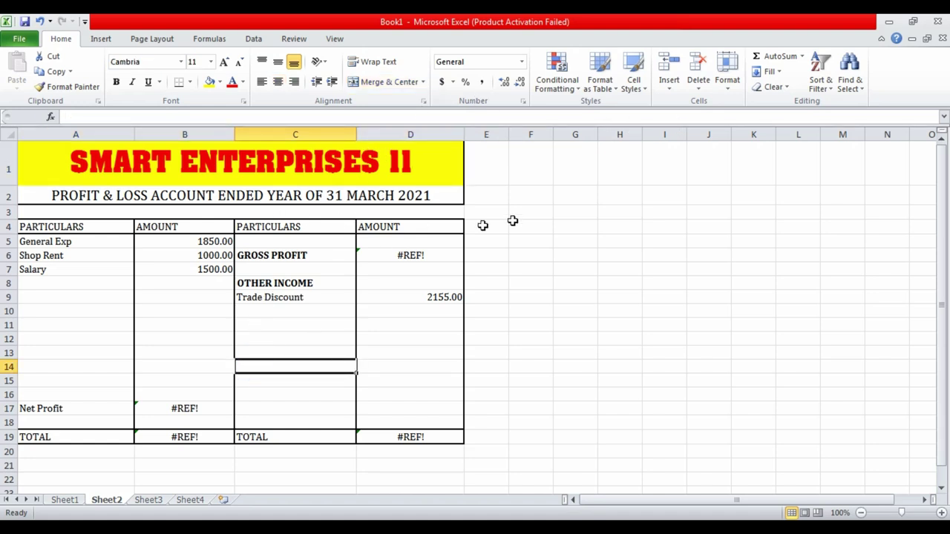
click(535, 224)
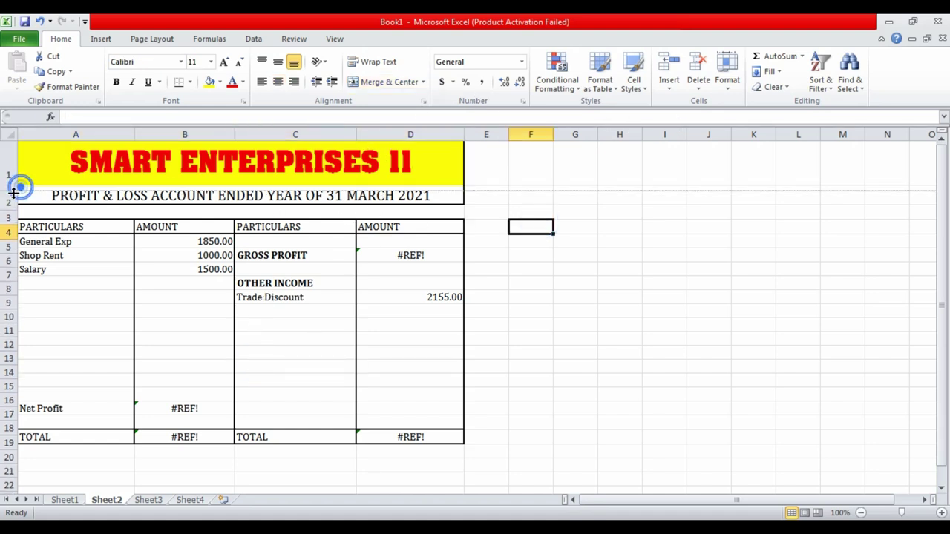
drag(12, 188, 12, 198)
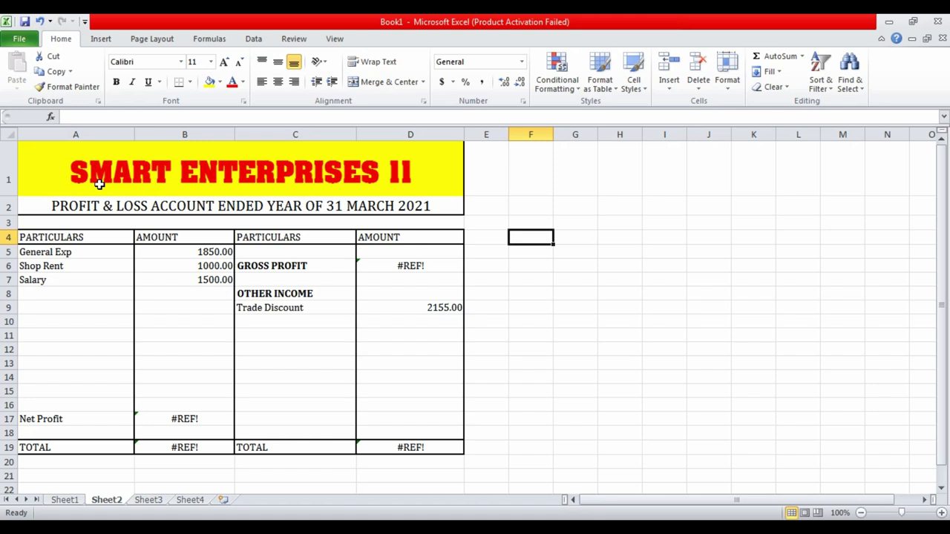
click(64, 253)
drag(64, 253, 64, 266)
click(138, 206)
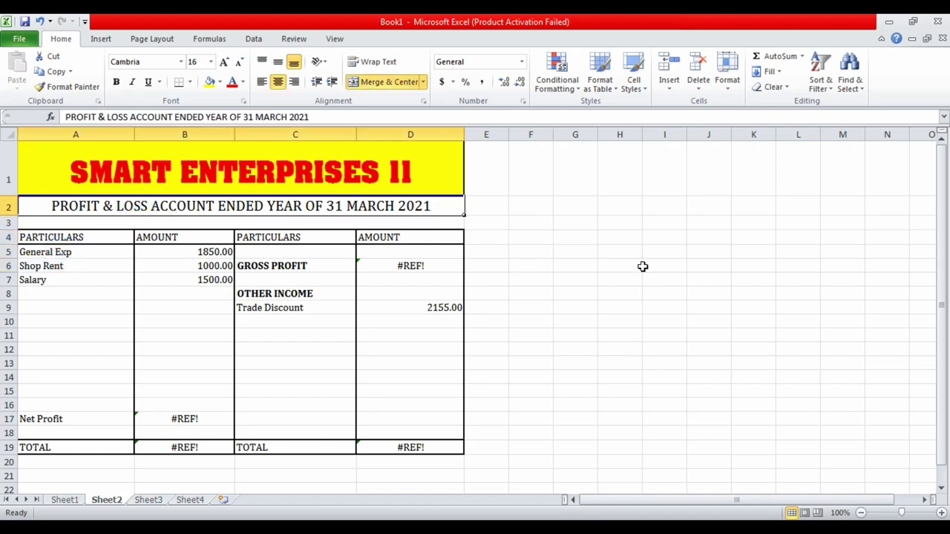
Replace the Sheet2 row 2 subtitle with 'BALANCE SHEET AS ON 31 MARCH 2021'
text(BALANCE)
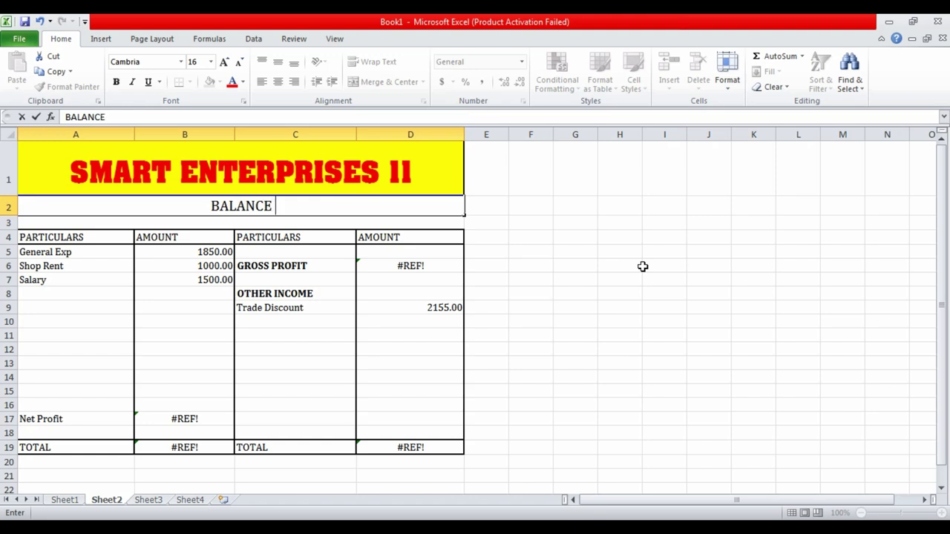
text( SHEET AS ON)
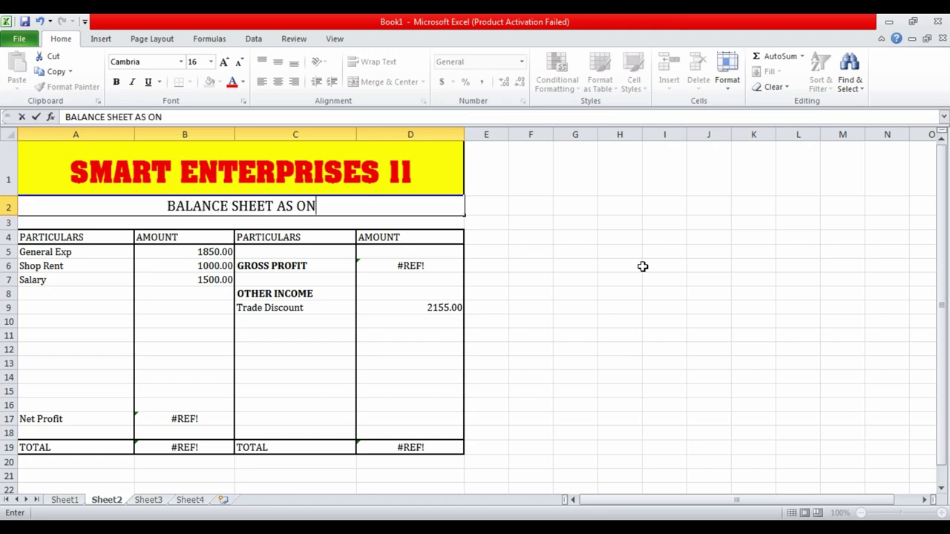
text( 31M)
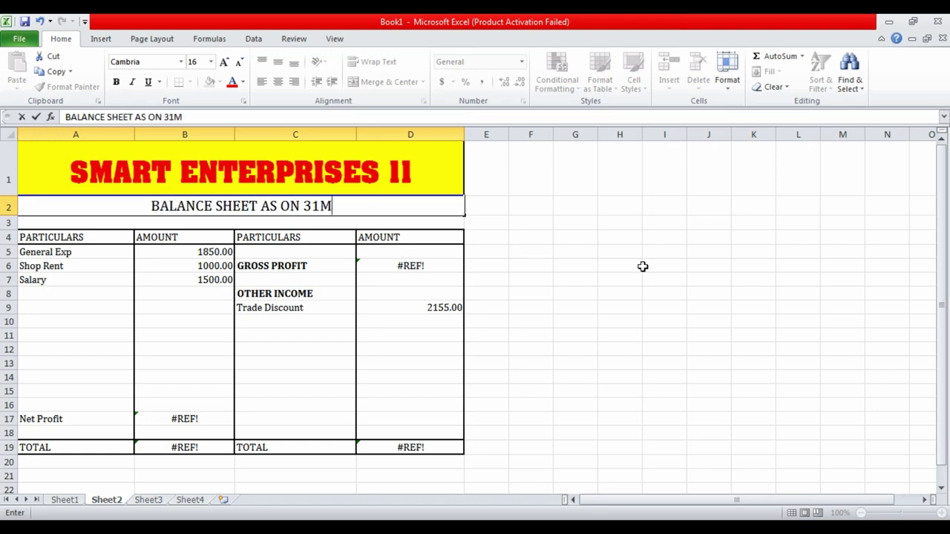
key(BackSpace)
text(MARCH )
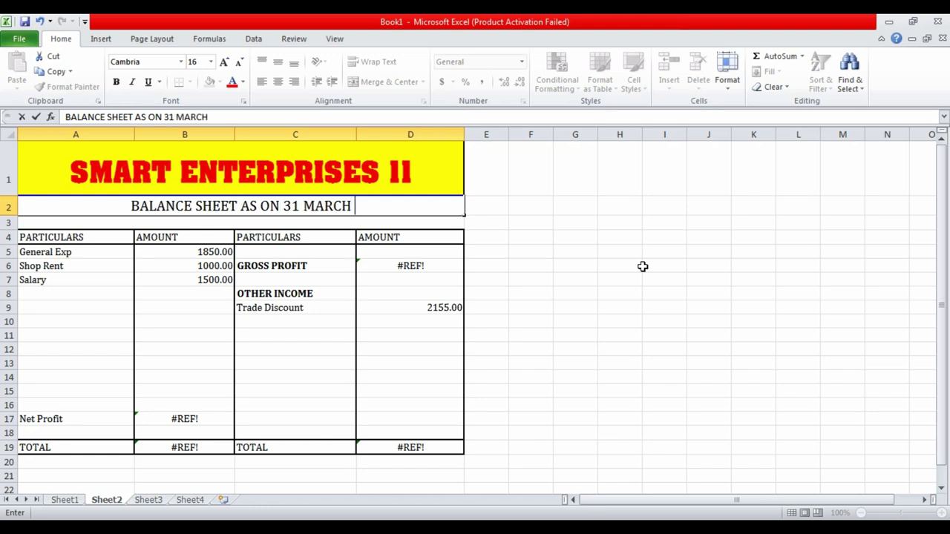
text(2021)
key(Return)
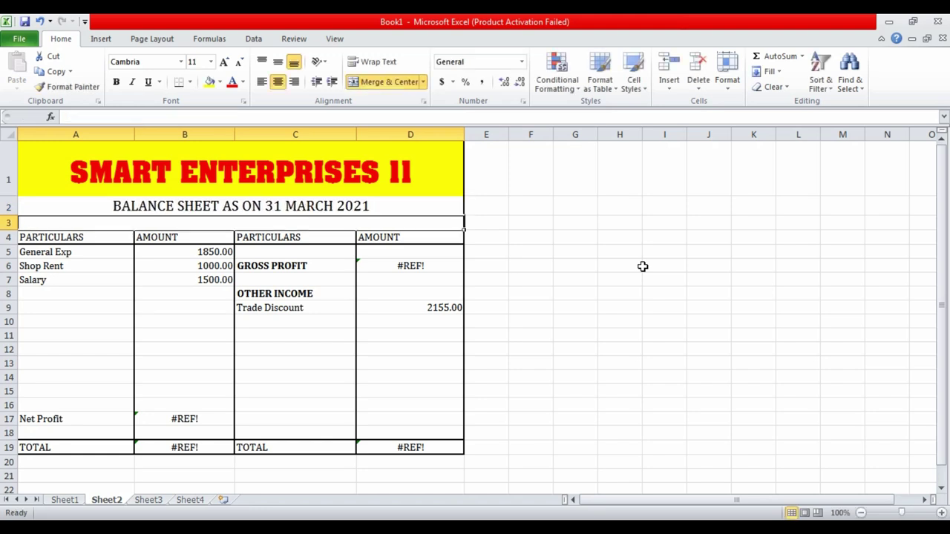
Delete the leftover expense names, amounts, Net Profit row and other profit and loss entries
drag(61, 254, 87, 282)
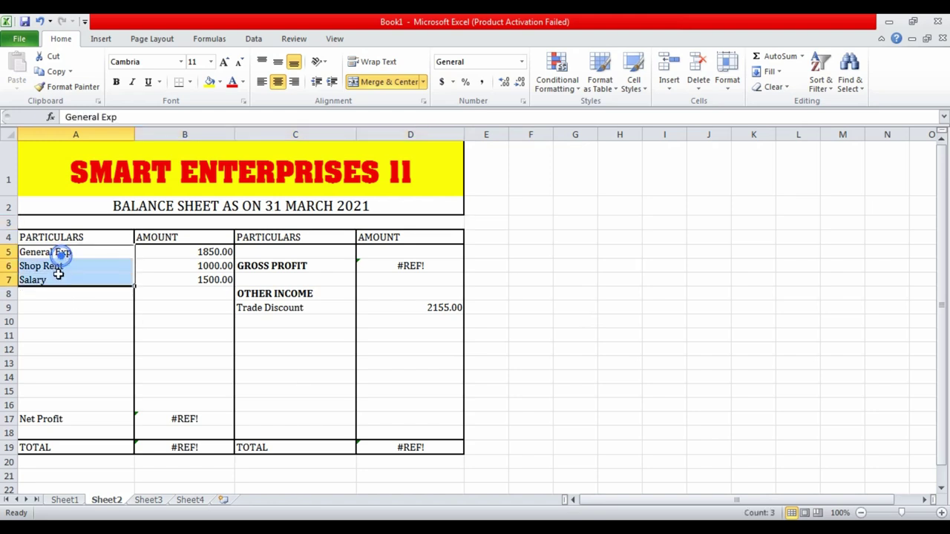
key(Delete)
drag(209, 256, 181, 279)
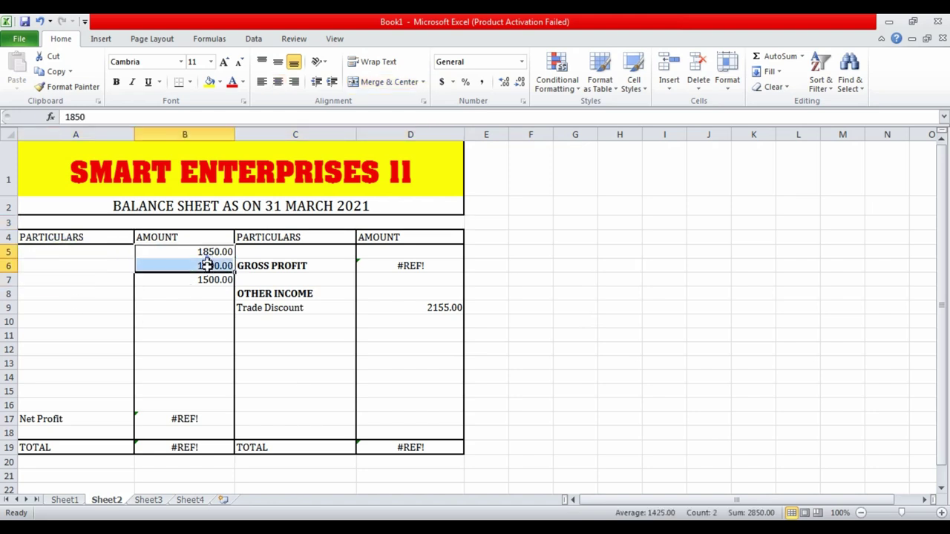
key(Delete)
click(59, 418)
key(Delete)
click(160, 420)
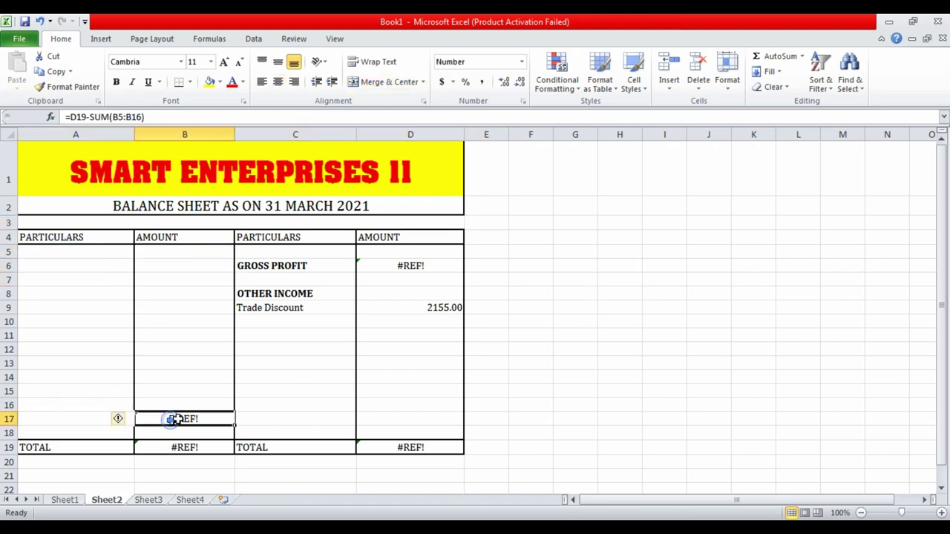
key(Delete)
drag(280, 266, 396, 310)
key(Delete)
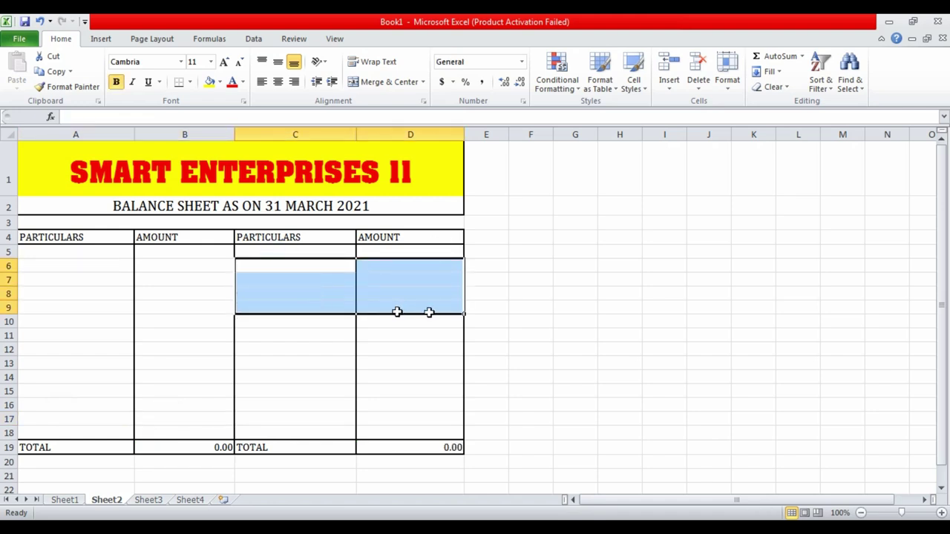
click(568, 284)
Rename the two PARTICULARS headings to LIABILITIES (A4) and ASSETS (C4)
click(78, 241)
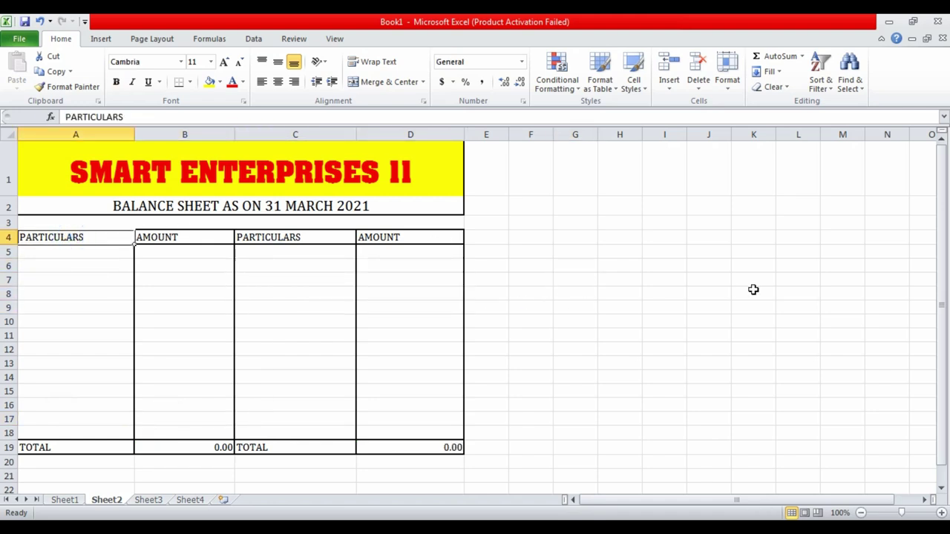
text(L)
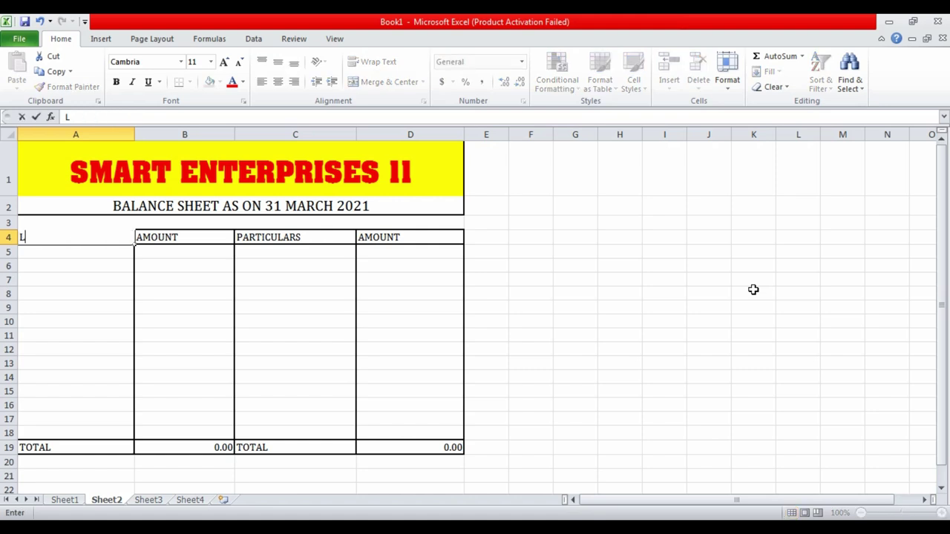
text(IABILIT)
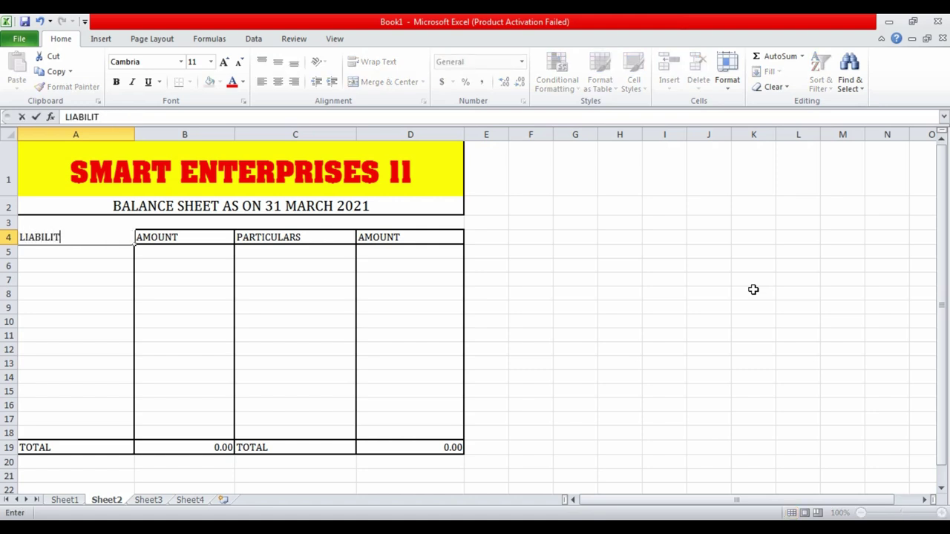
text(IES)
key(Return)
key(Up)
key(Right)
key(Right)
text(A)
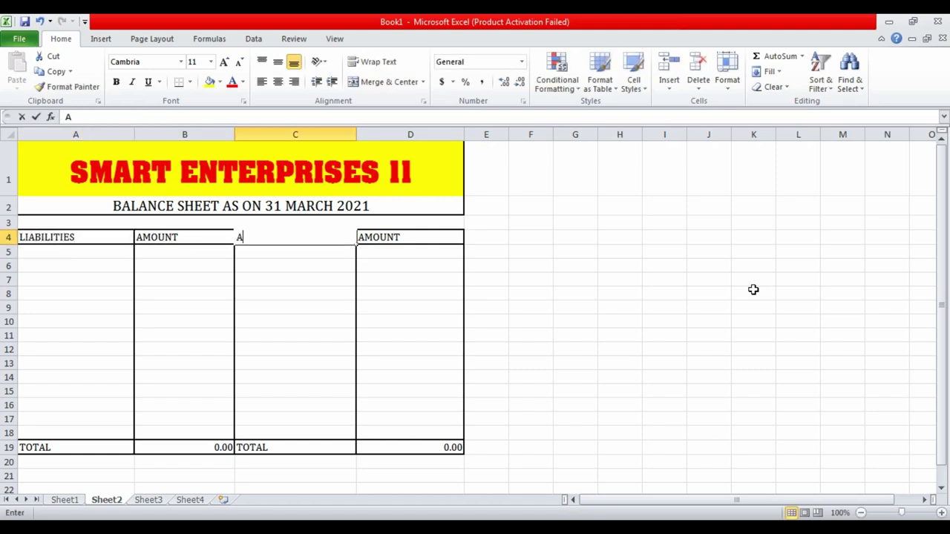
text(SSETS)
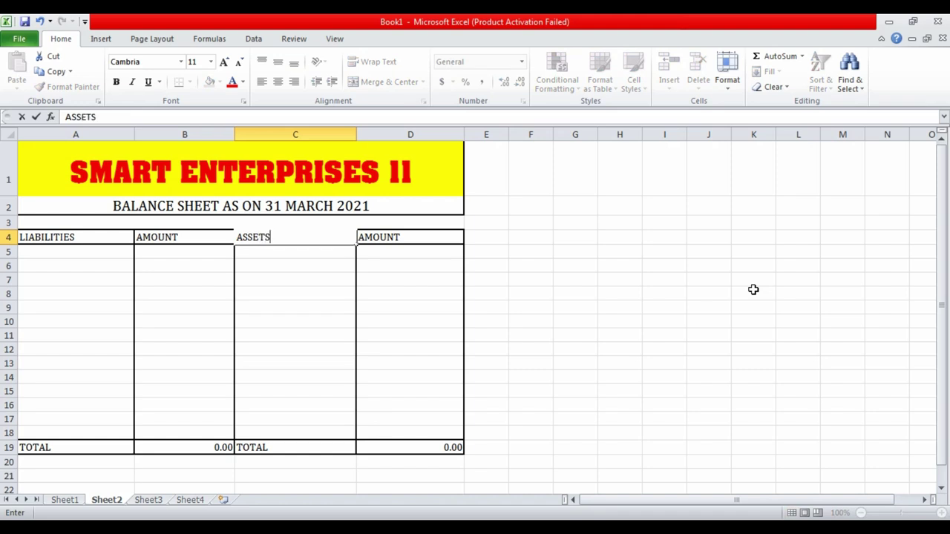
key(Return)
key(Left)
key(Left)
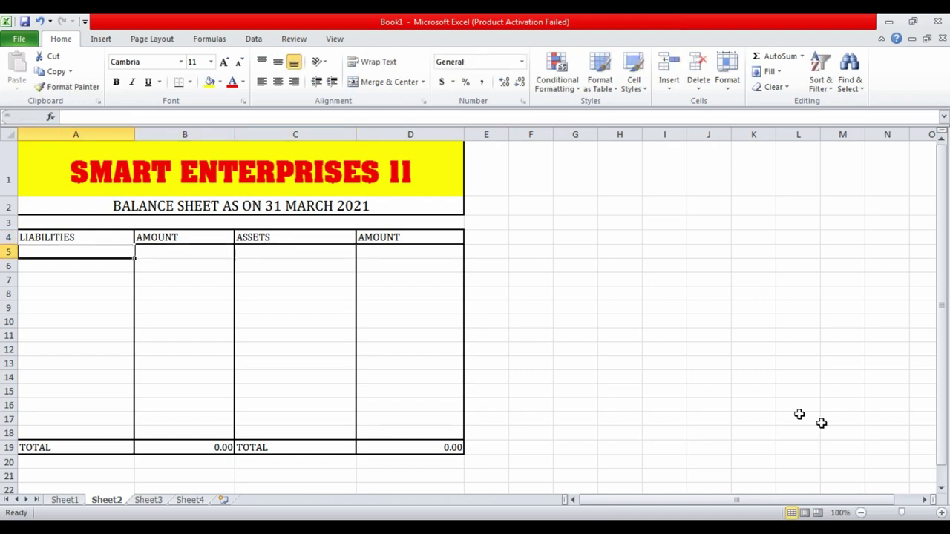
Open the hand-drawn 3balance photo, step to the next image and back
click(504, 527)
click(504, 502)
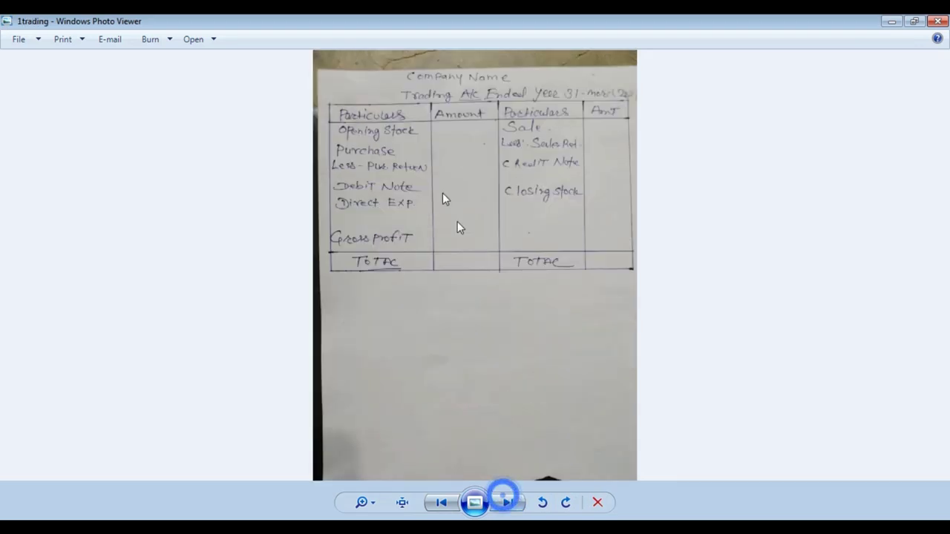
click(441, 503)
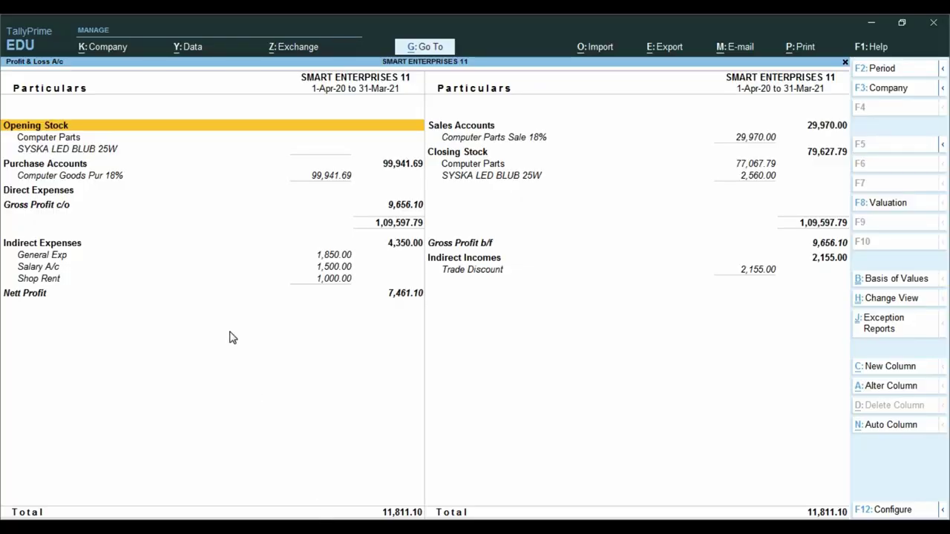
Leave TallyPrime's Profit & Loss report to reach the Balance Sheet report
key(Escape)
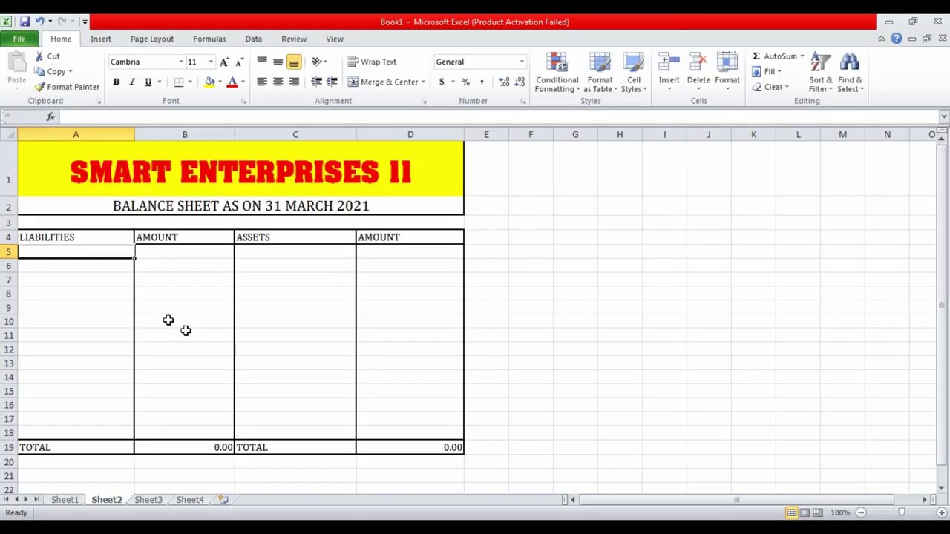
Check the Closing Stock amount of 79627.79 in the trading account on Sheet1
click(158, 295)
click(158, 295)
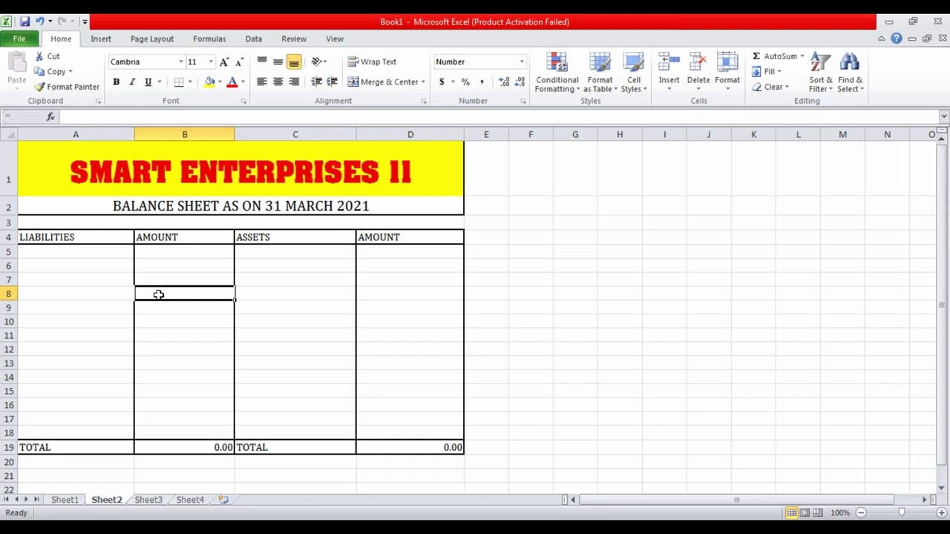
click(294, 306)
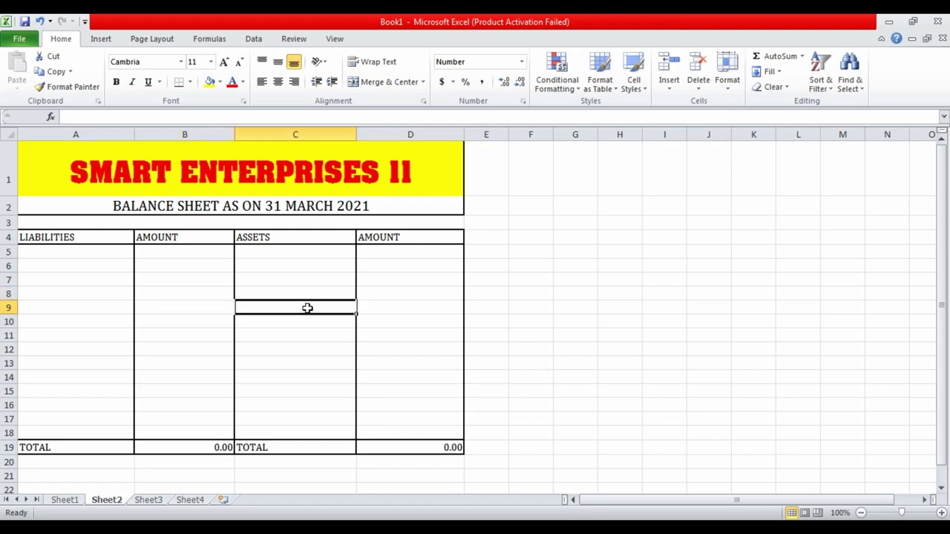
click(66, 499)
scroll(260, 346, up, 5)
scroll(287, 303, up, 1)
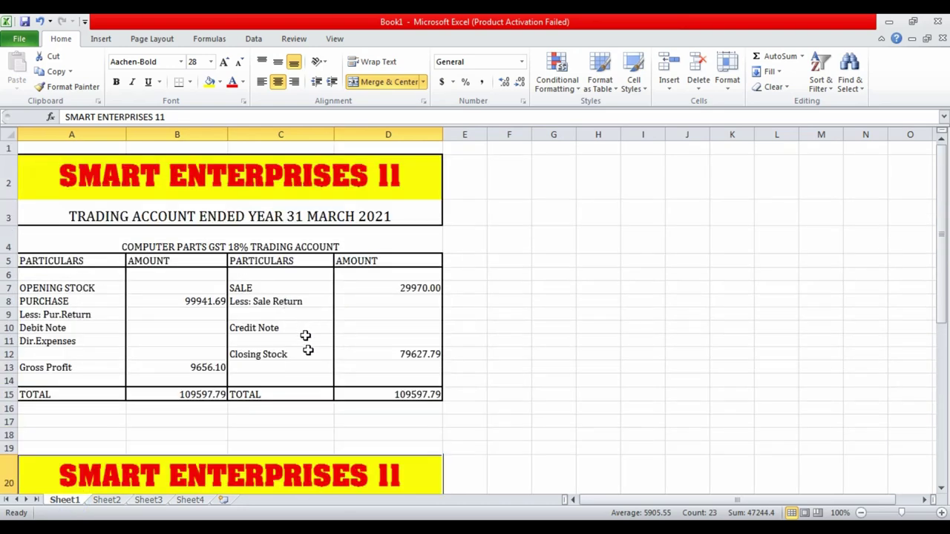
click(383, 353)
scroll(334, 353, down, 2)
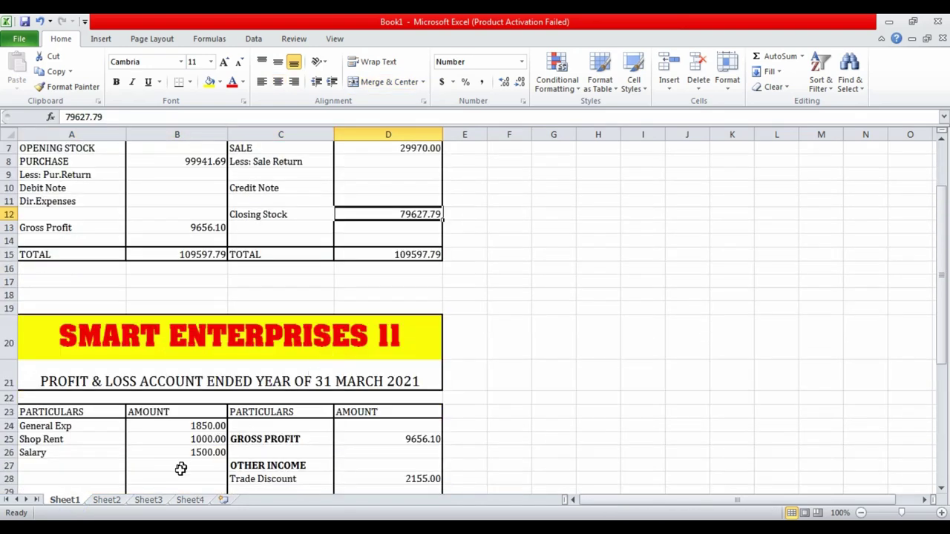
On Sheet2, start typing CLOSING STOCK into C12 under ASSETS
click(118, 498)
click(592, 332)
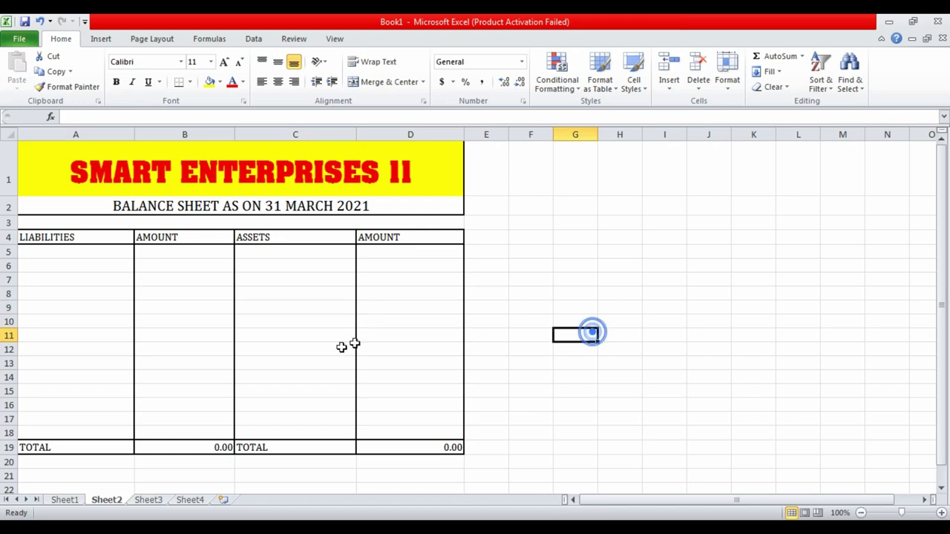
click(269, 346)
text(CLO)
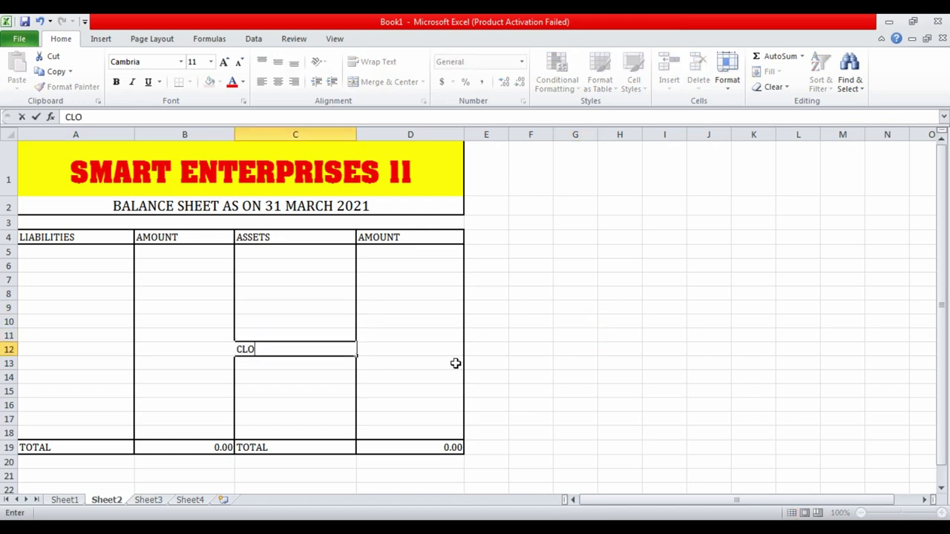
text(SING STOCK)
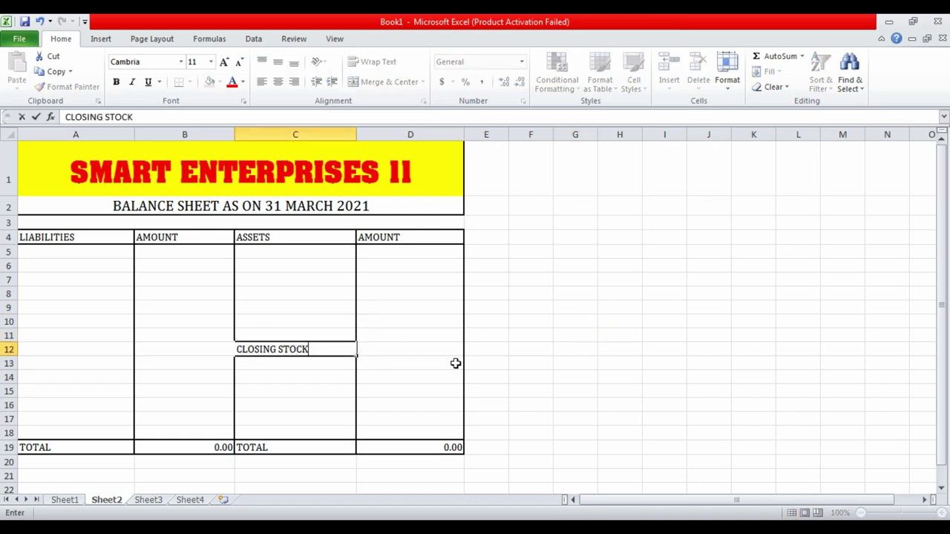
Confirm the CLOSING STOCK label and link its amount to =Sheet1!D12, showing 79627.79
key(Return)
key(Up)
key(Right)
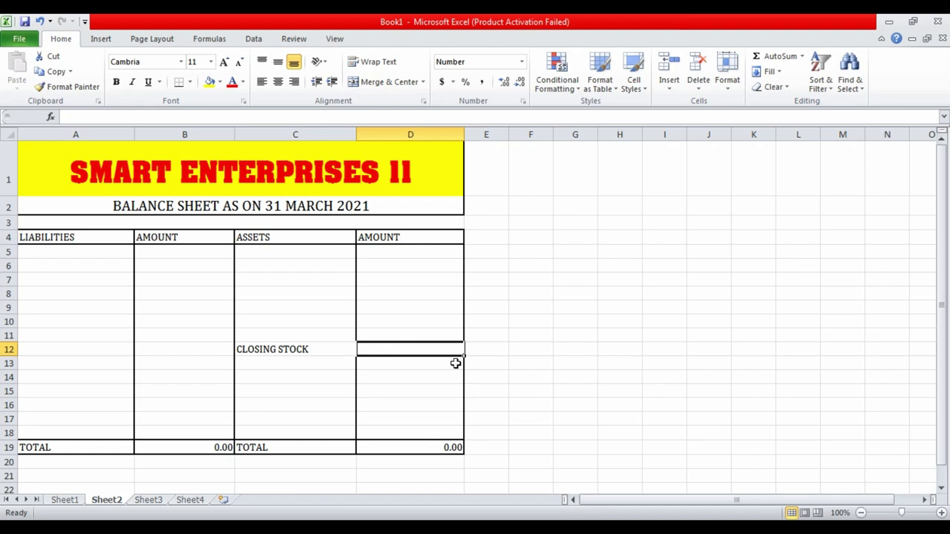
text(=)
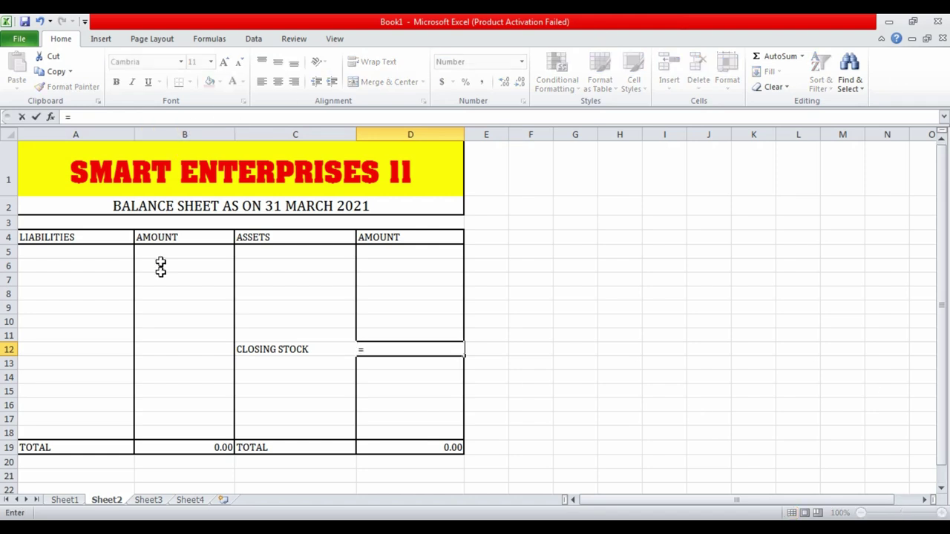
click(72, 502)
scroll(221, 299, up, 2)
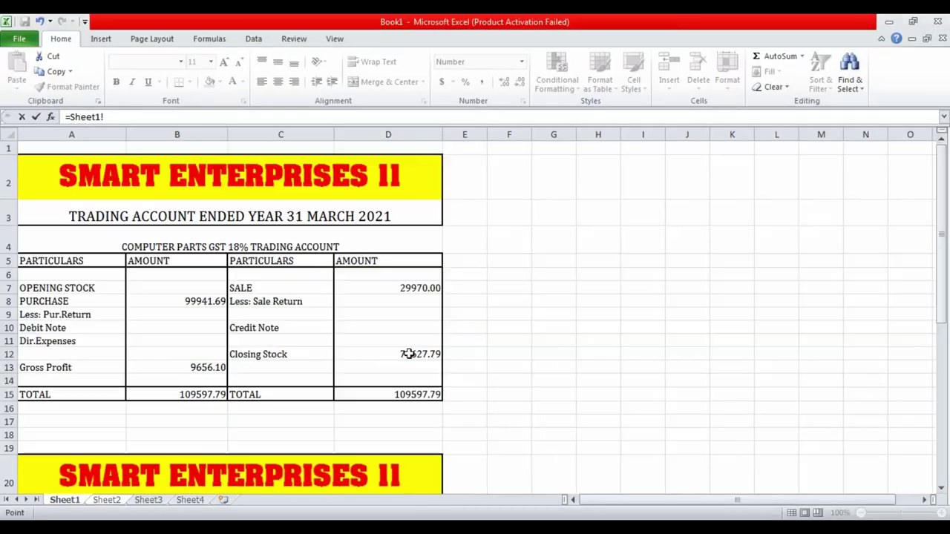
click(409, 353)
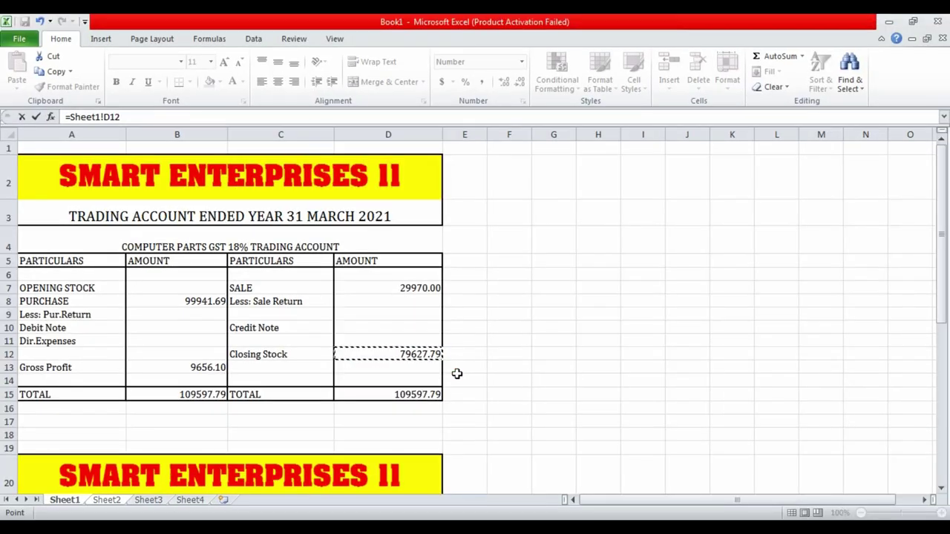
key(Return)
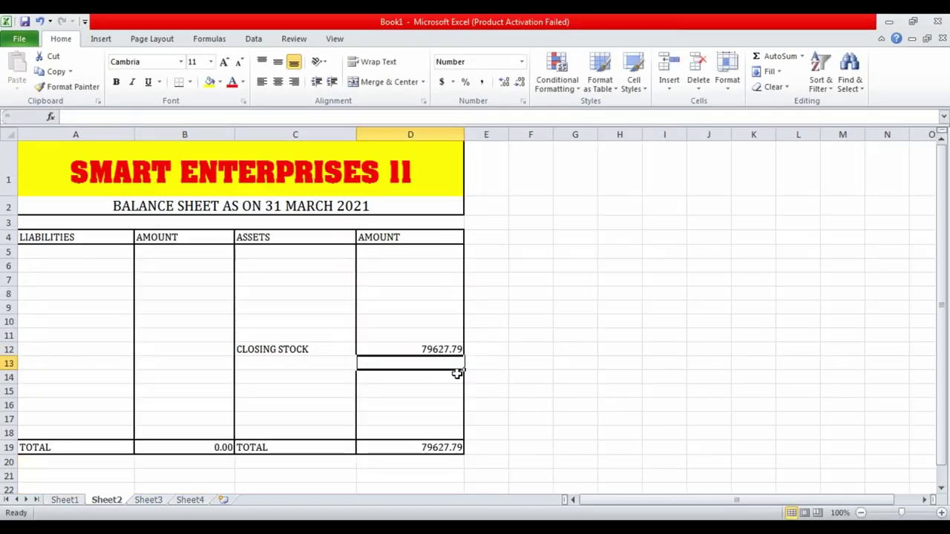
Check the =Sheet1!D12 formula behind the closing stock amount on Sheet2
click(444, 347)
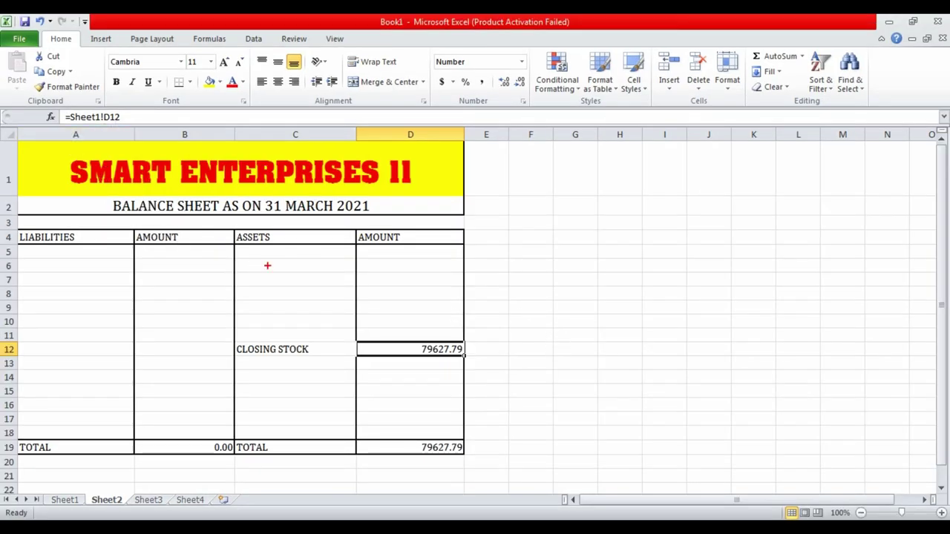
mouse_move(120, 125)
mouse_down()
mouse_move(397, 330)
mouse_move(392, 366)
mouse_up()
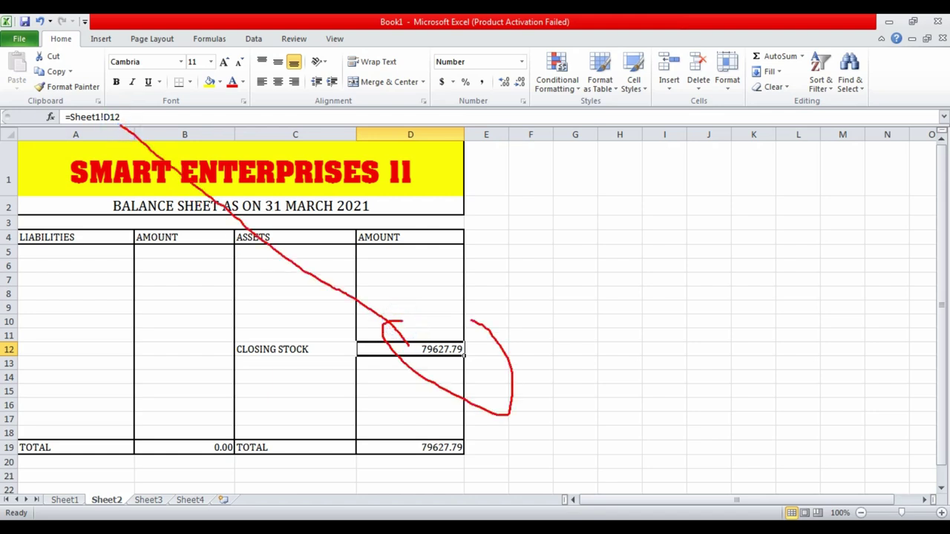
drag(97, 95, 61, 134)
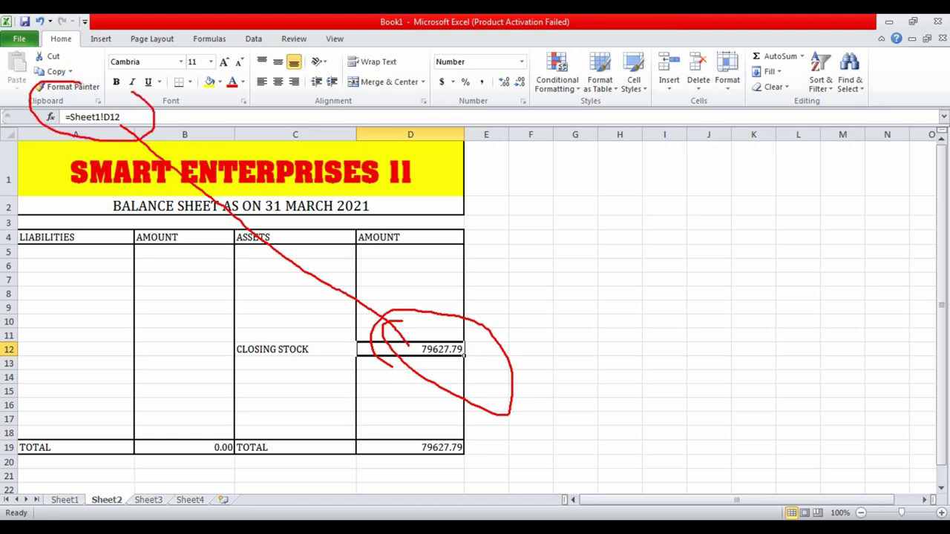
key(Escape)
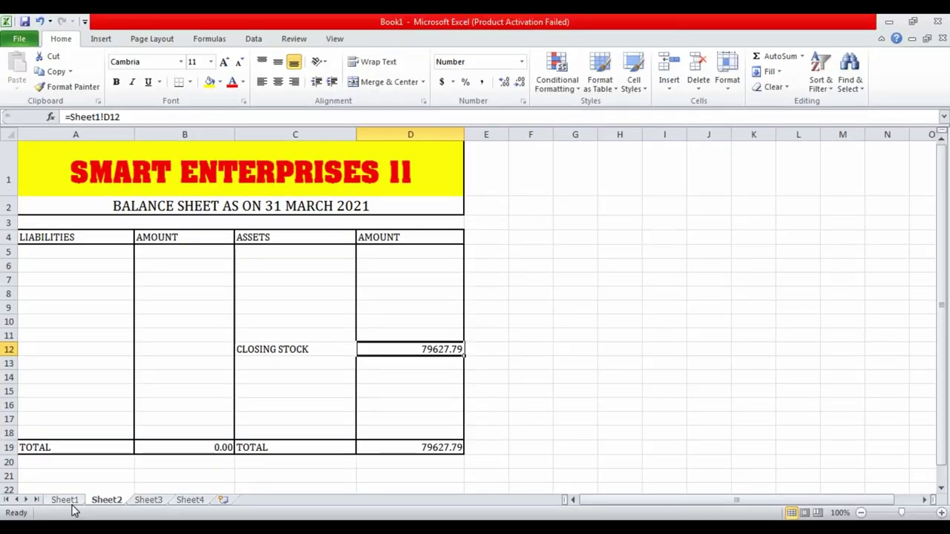
Enter a new Closing Stock amount in the Sheet1 trading account
click(67, 499)
click(486, 342)
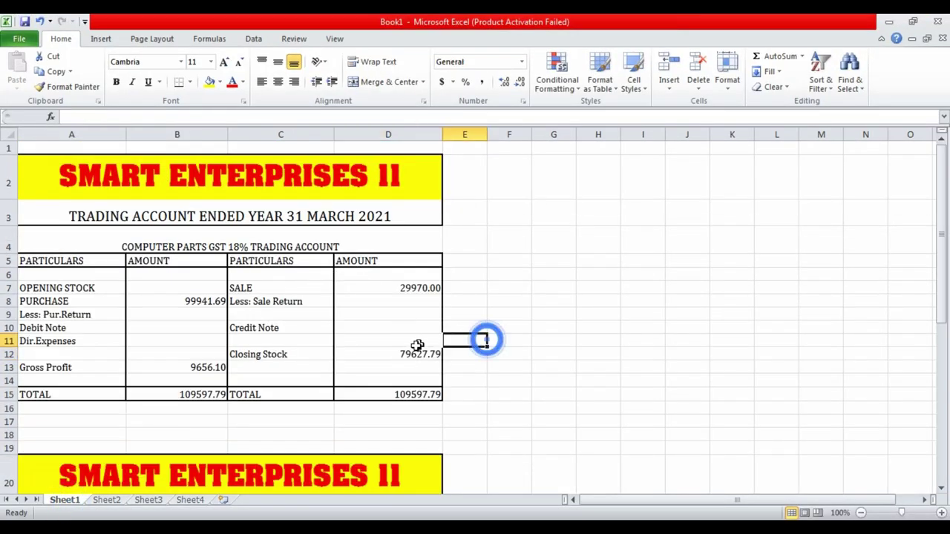
click(404, 357)
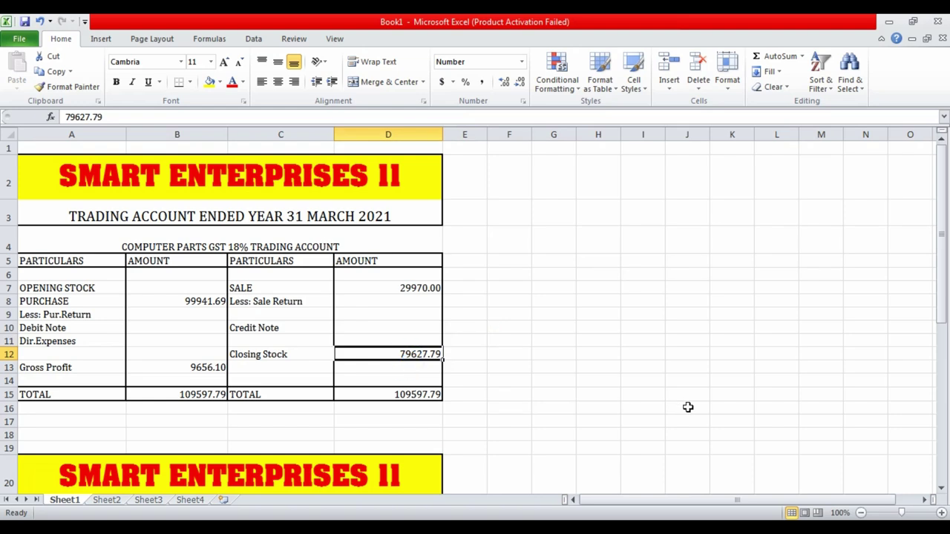
text(100000)
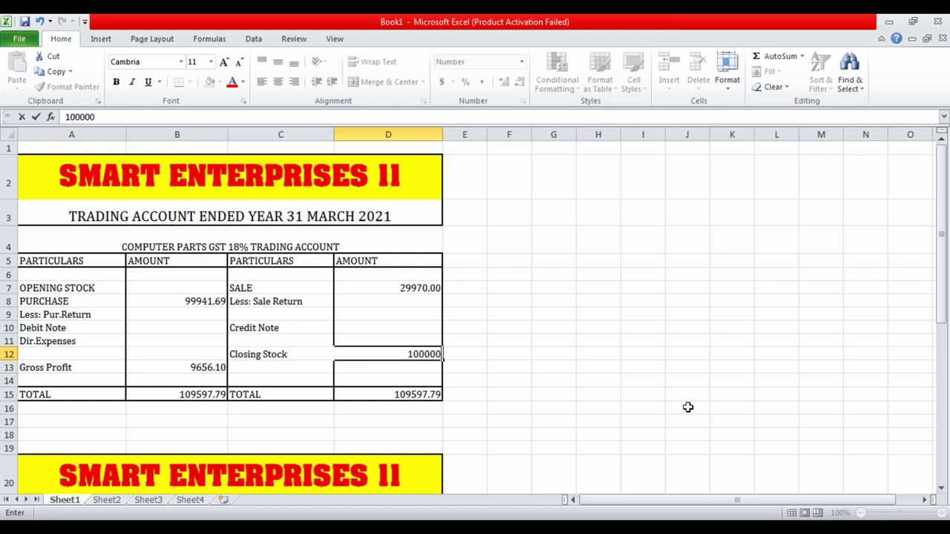
key(Return)
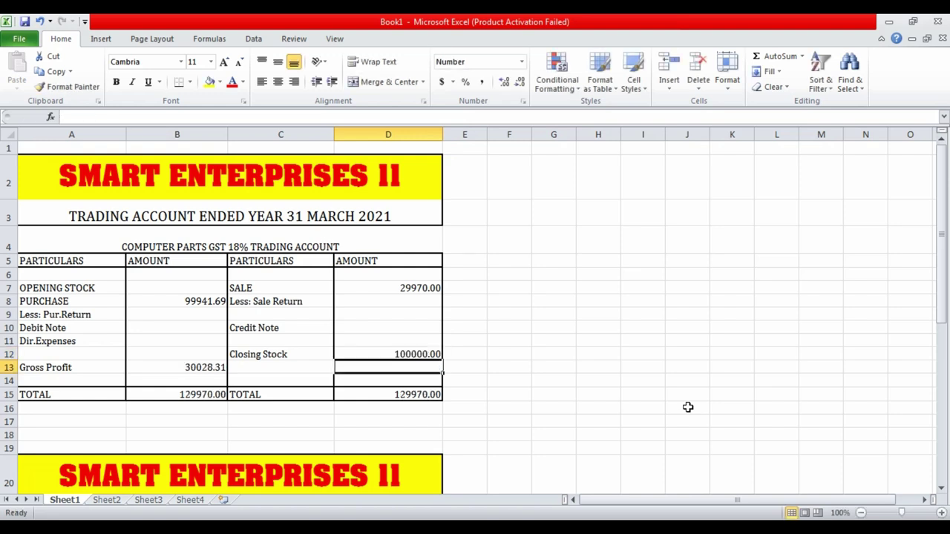
scroll(653, 401, down, 2)
Review the gross profit formula and the profit and loss figures on Sheet1
click(191, 228)
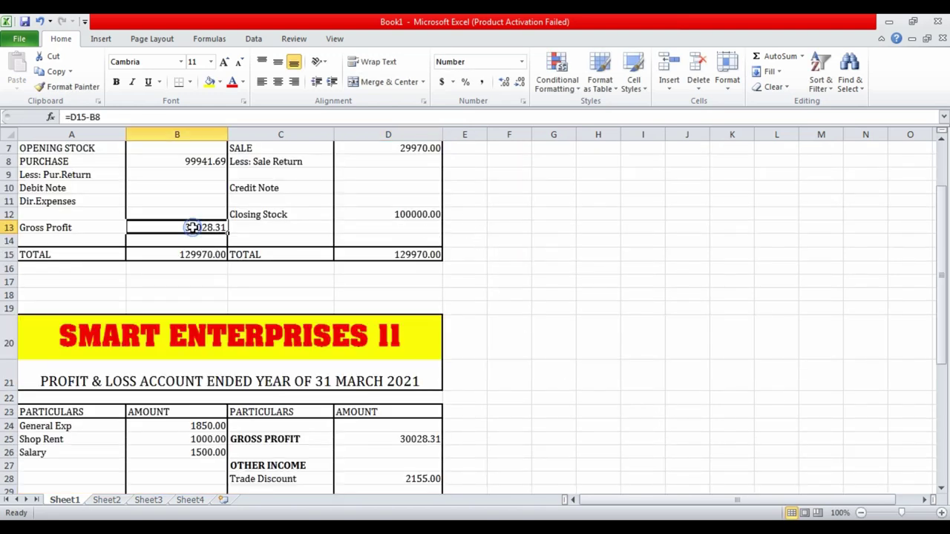
scroll(193, 230, down, 2)
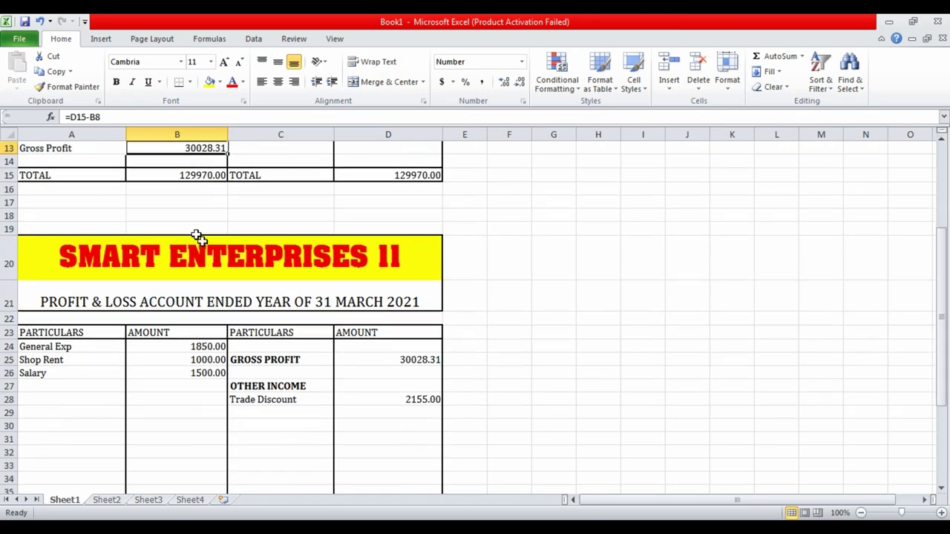
click(427, 367)
scroll(264, 367, down, 4)
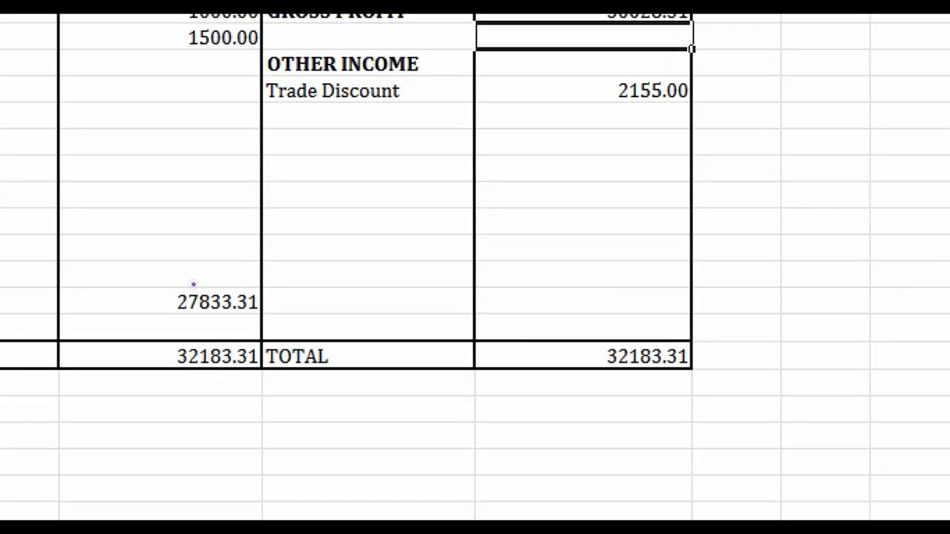
drag(89, 268, 263, 324)
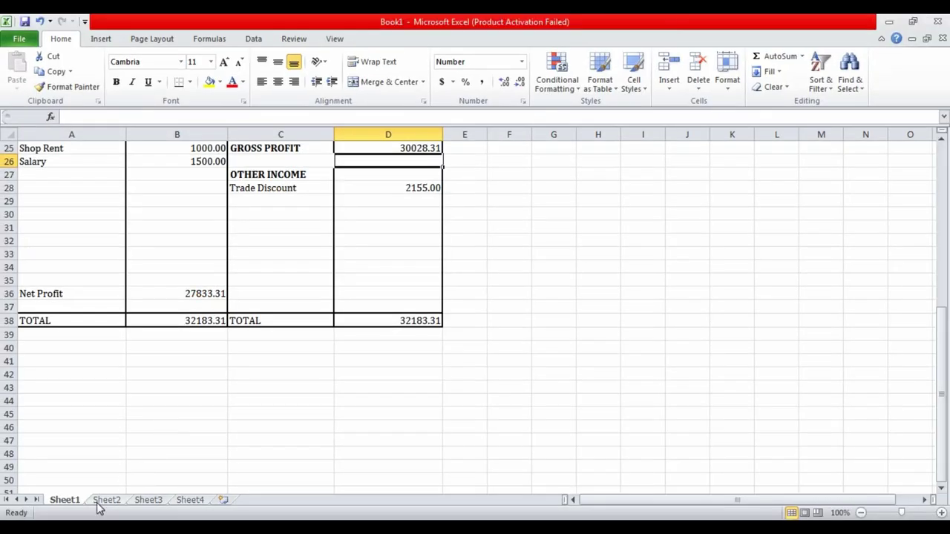
Check the linked closing stock amount and its cell format on the Sheet2 balance sheet
click(106, 500)
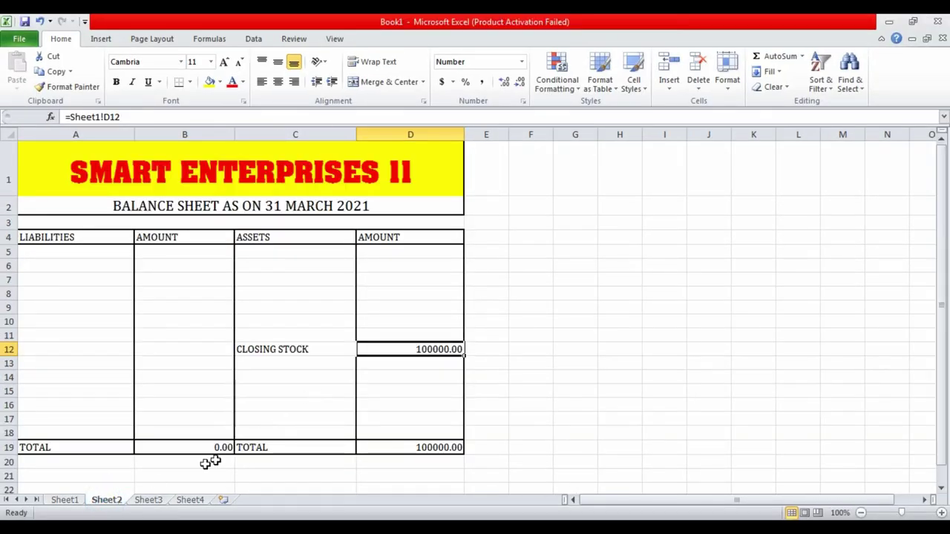
key(ctrl+1)
click(431, 373)
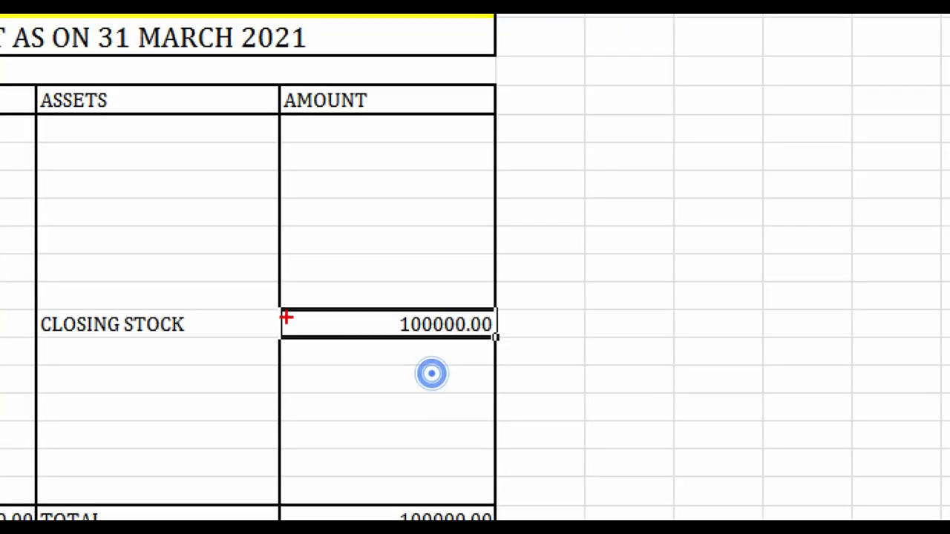
drag(240, 282, 553, 366)
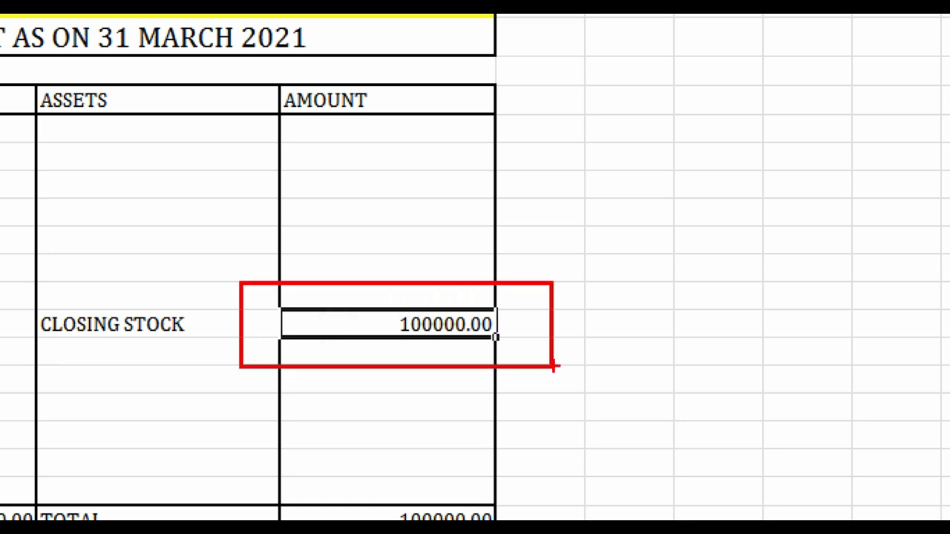
key(Escape)
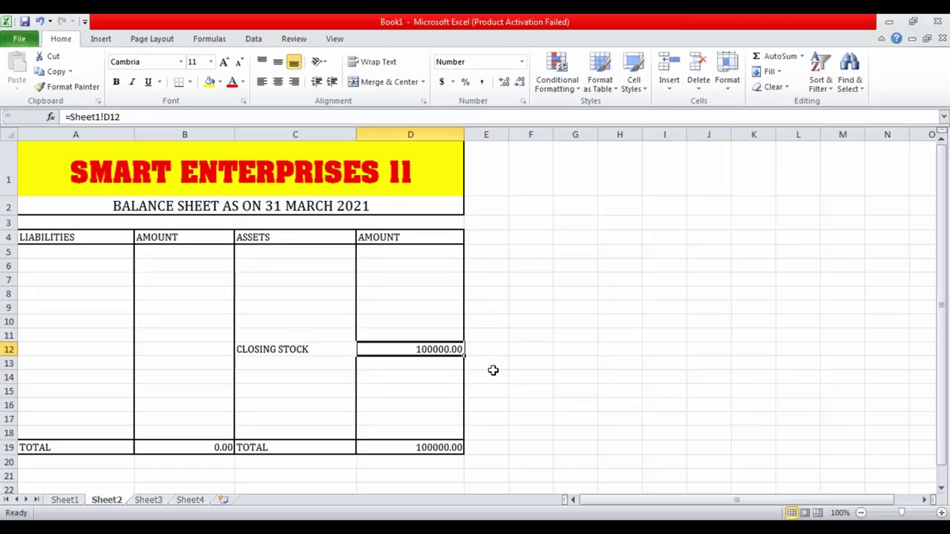
Compare Sheet1's closing stock of 79627.79 against TallyPrime's Balance Sheet figure
click(65, 500)
click(509, 202)
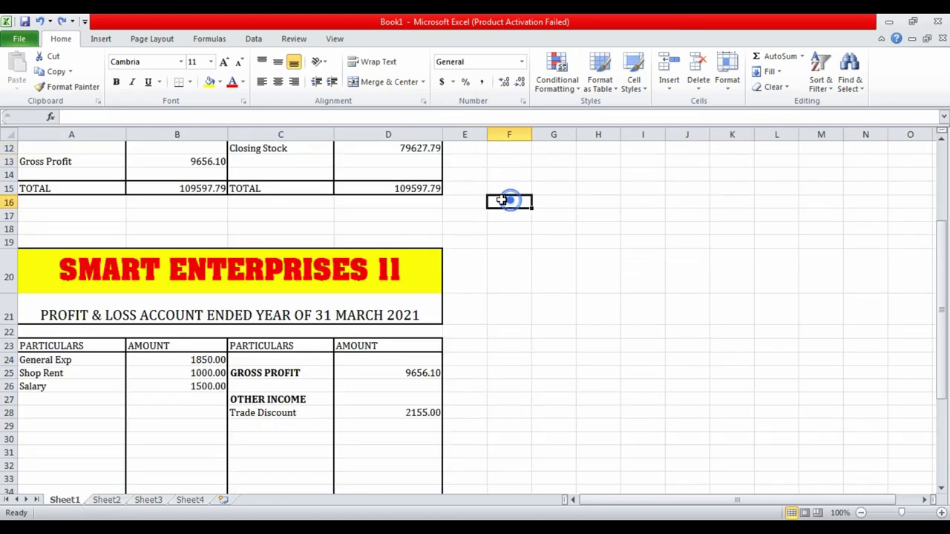
scroll(475, 238, up, 4)
click(403, 355)
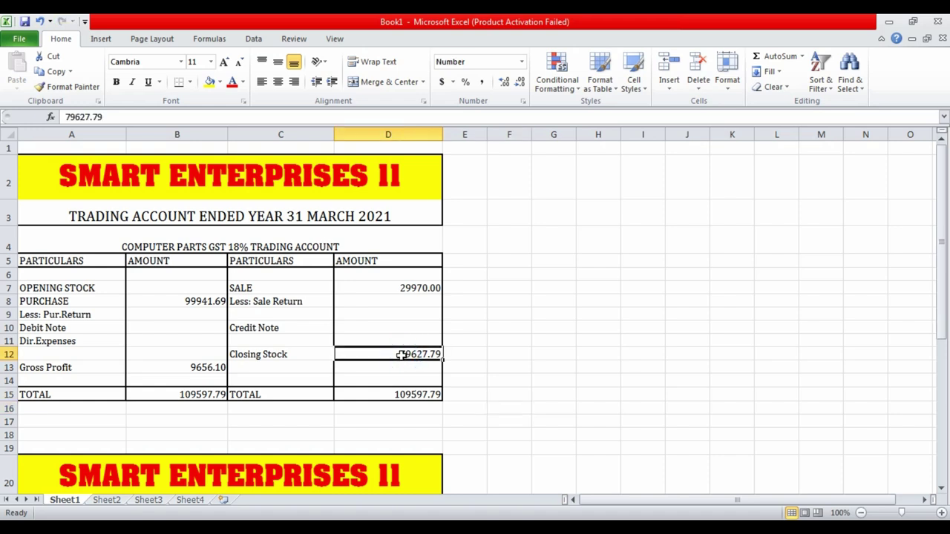
key(alt+Tab)
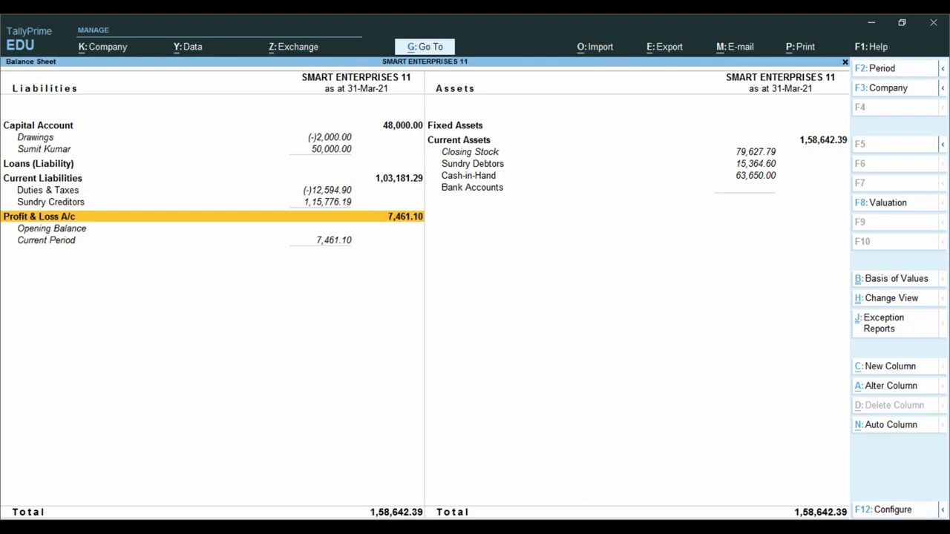
key(alt+Tab)
Enter the CAPITAL A/C and SEC LOAN liability heads on Sheet2
click(105, 500)
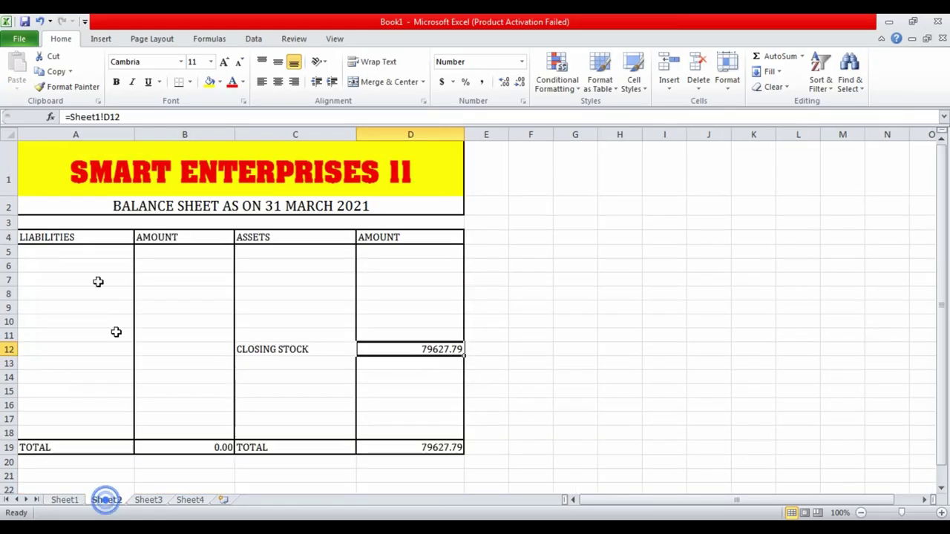
click(70, 265)
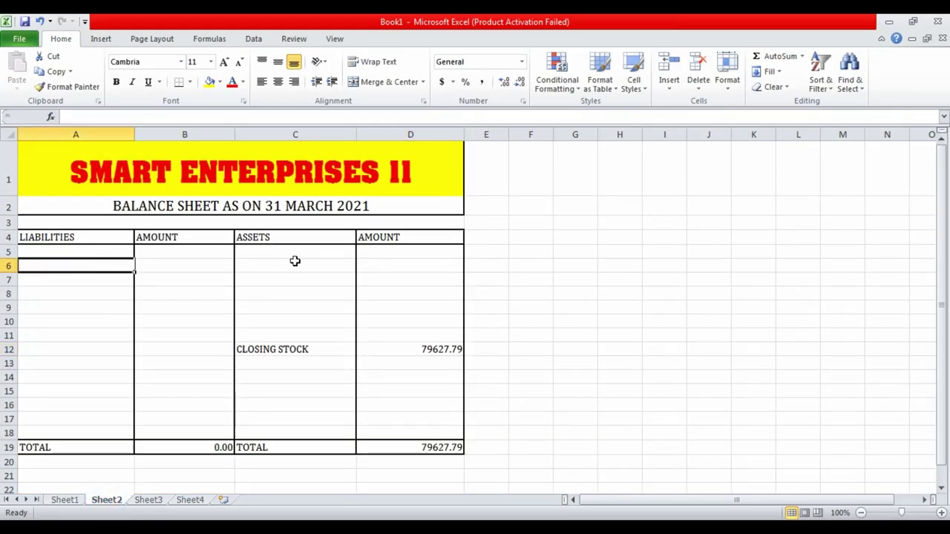
text(CAP)
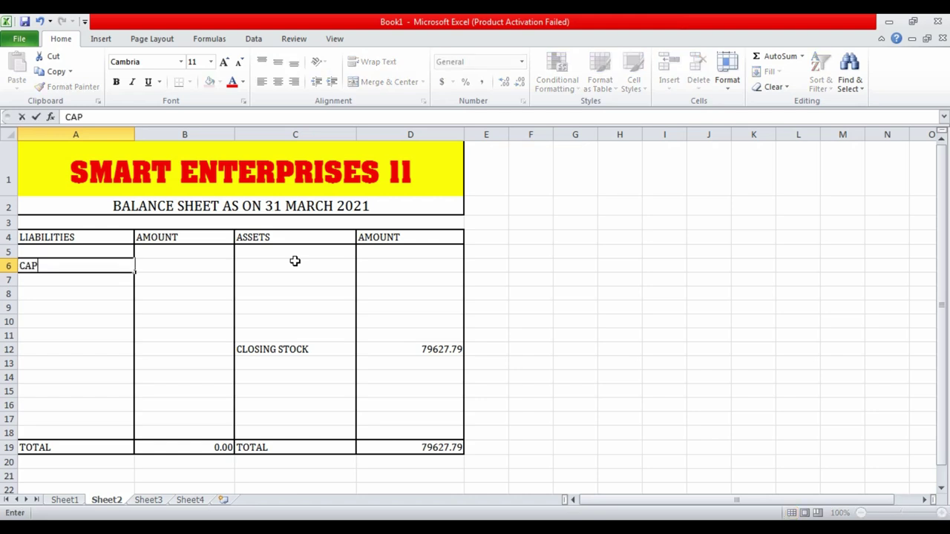
text(ITAL A/C)
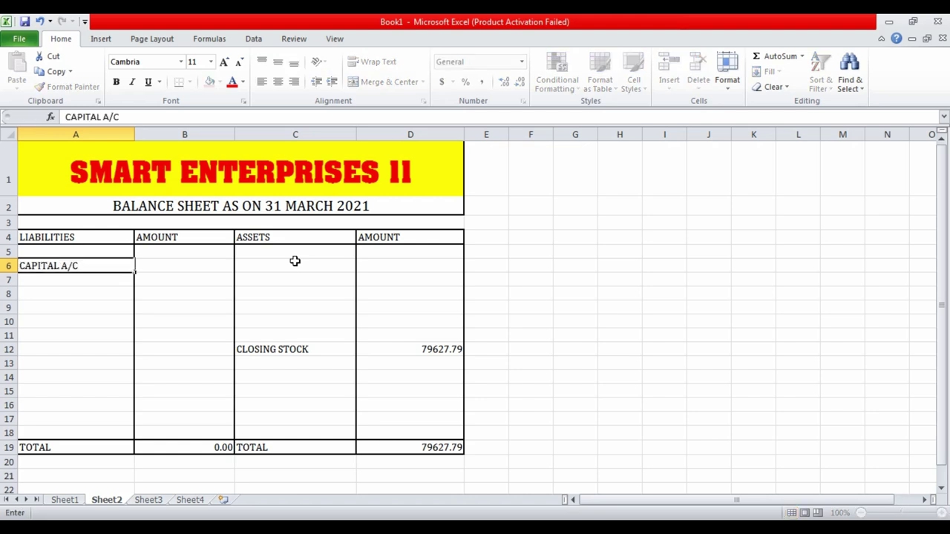
key(Return)
key(Return)
text(SEC)
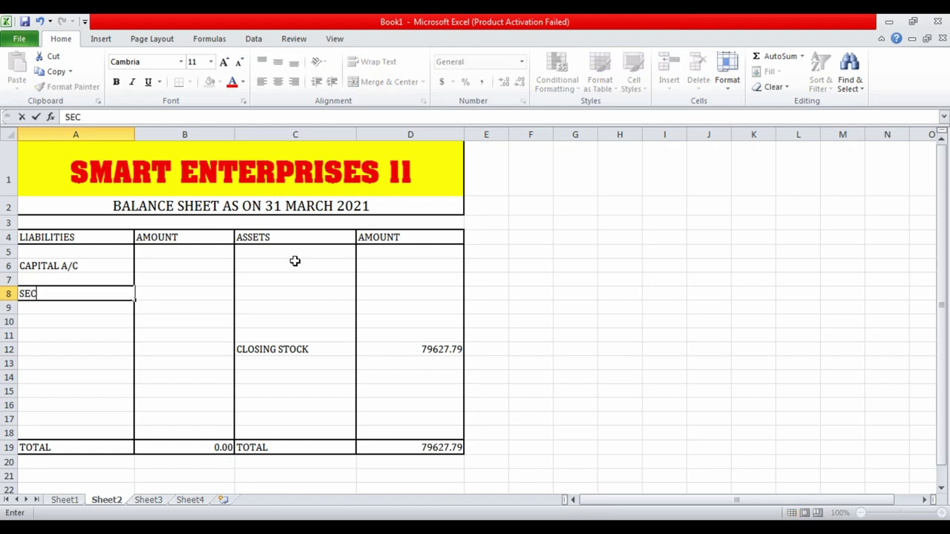
text( LOAN)
key(Return)
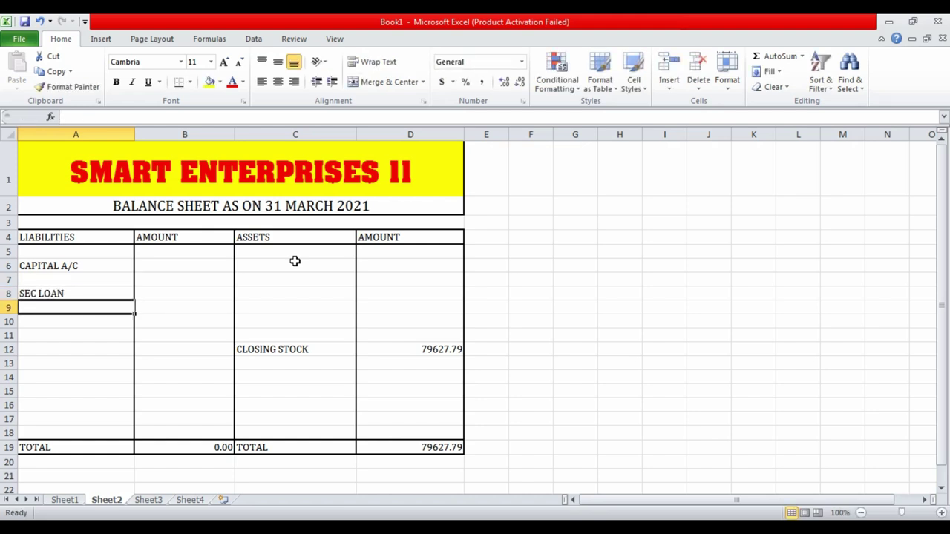
Add the UNSEC LOAN, SUNDRY CREDITOR and OTHER CUR. LIAB. liability heads
key(Down)
text(UN)
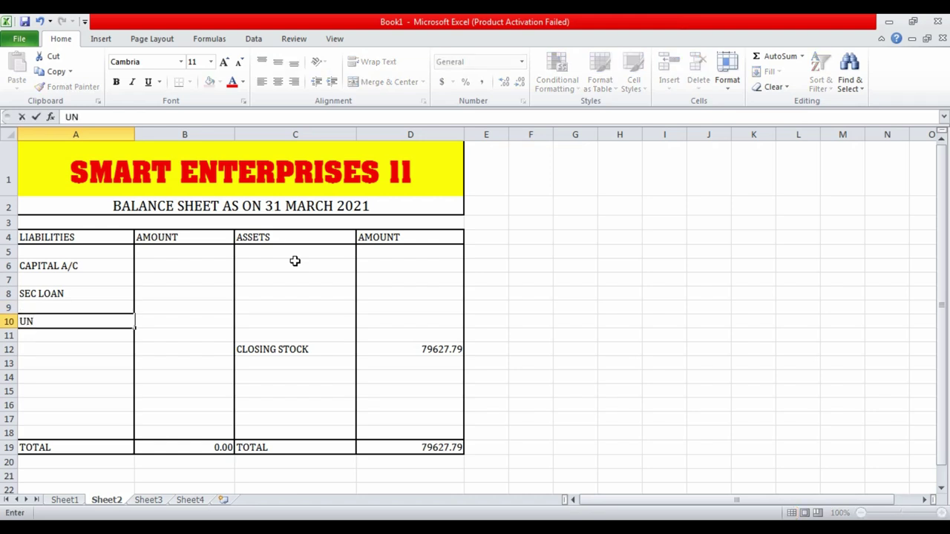
text(SEC LOAN)
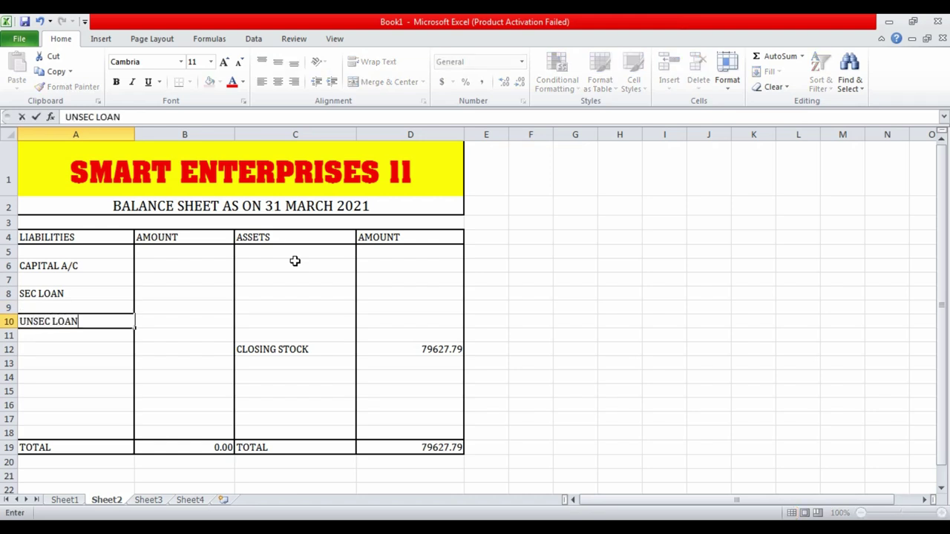
key(Down)
key(Down)
text(SUND)
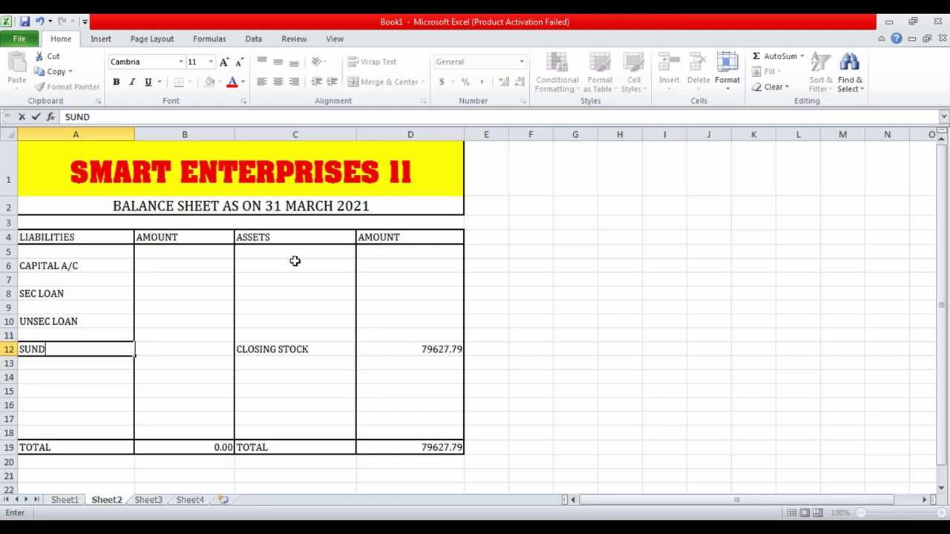
text(RY CREDI)
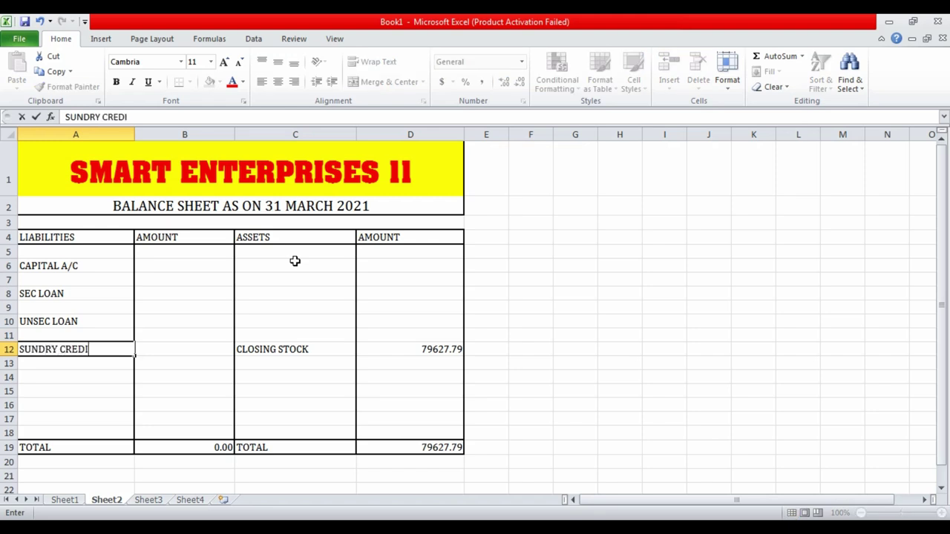
text(TOR)
key(Return)
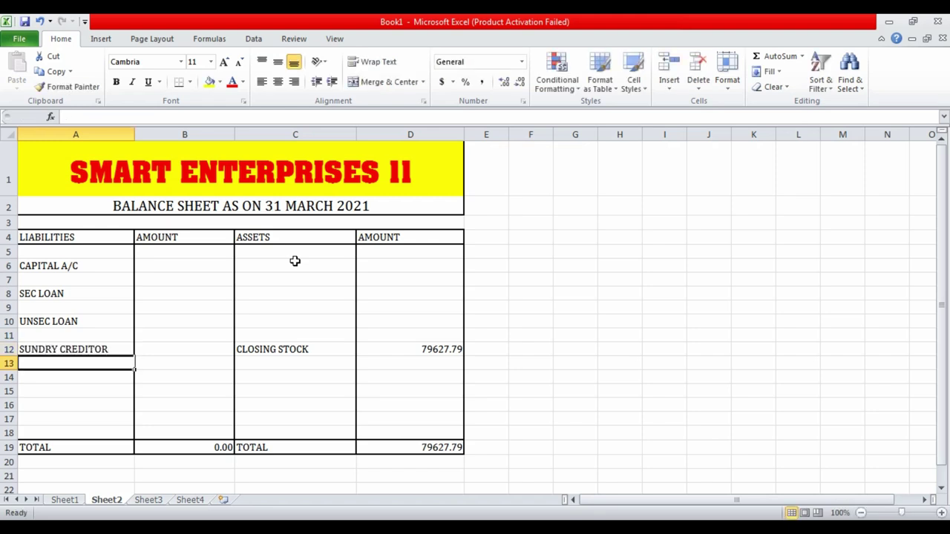
key(Down)
text(OTHER)
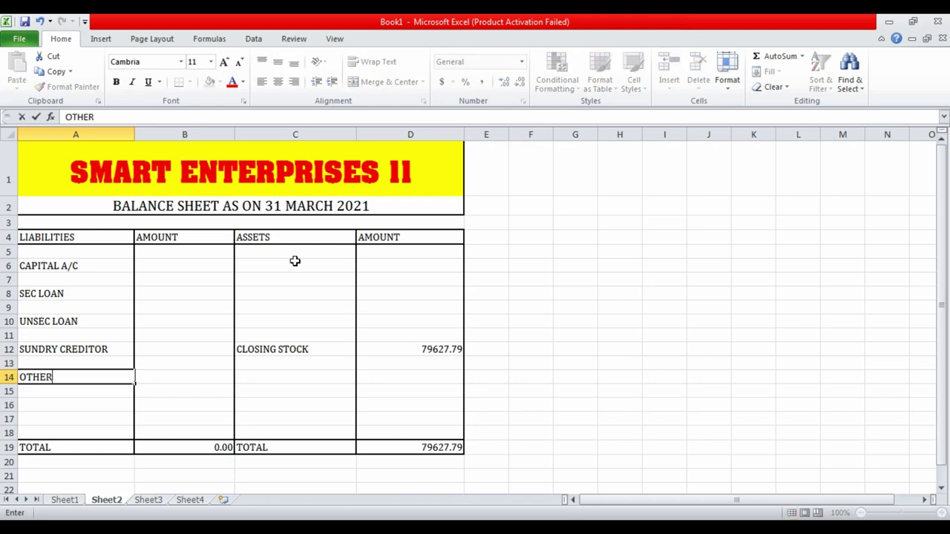
text( CU)
text(R. LIAB)
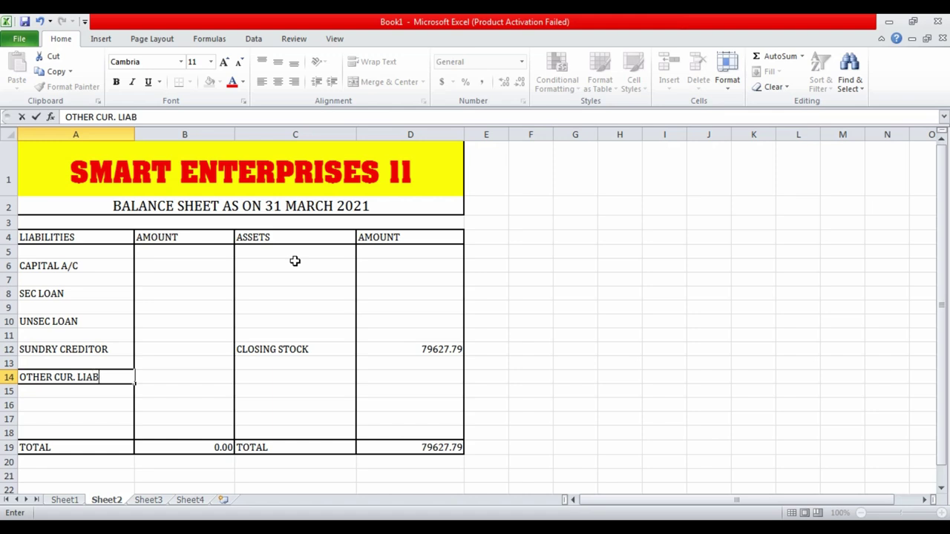
text(.)
key(Return)
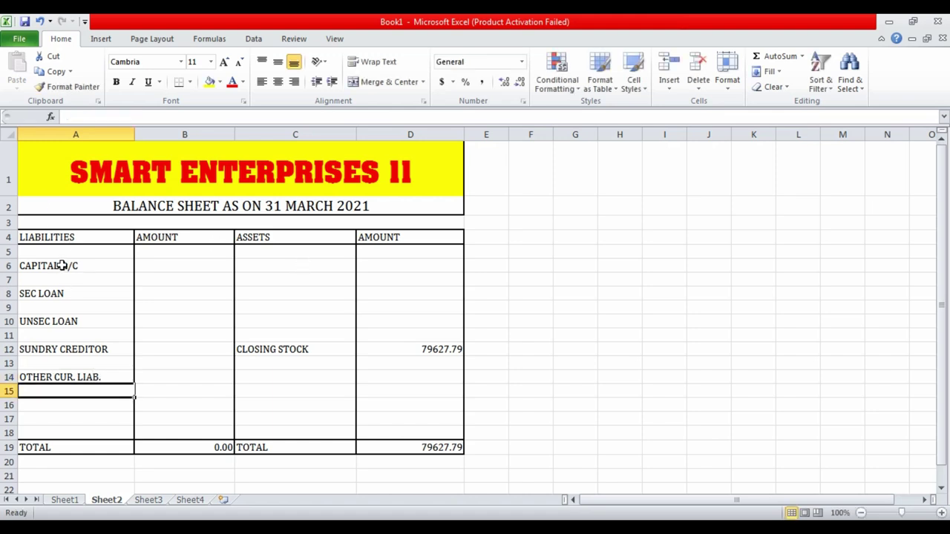
Look up the liability figures in TallyPrime for the CAPITAL A/C amount cell
click(168, 269)
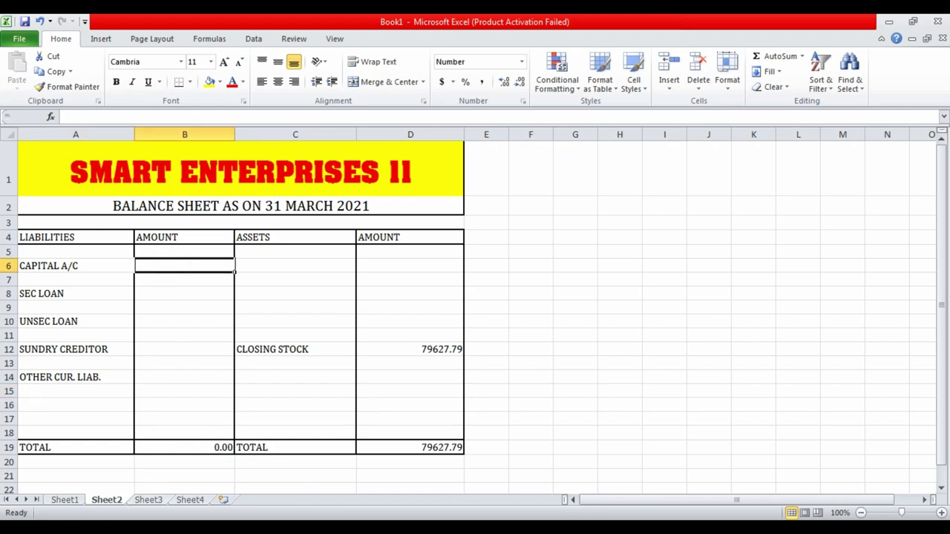
key(alt+Tab)
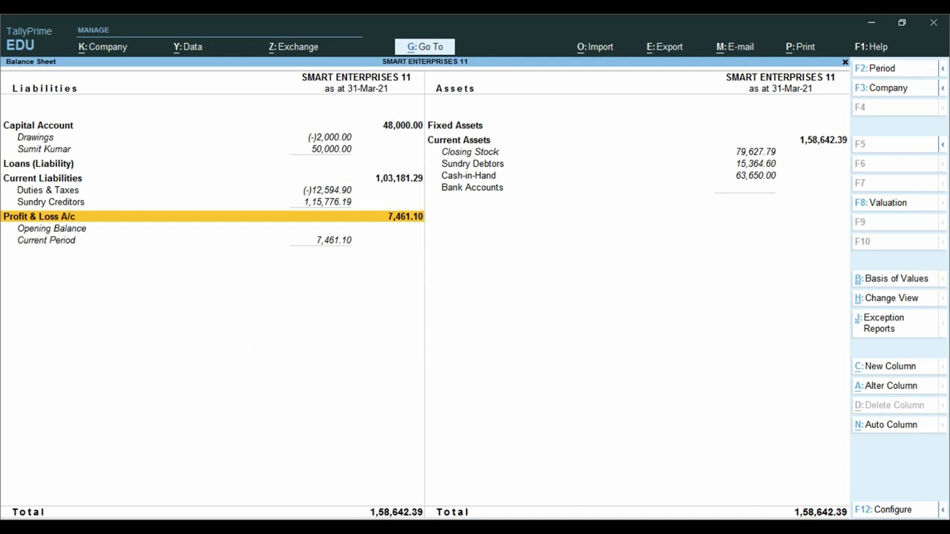
key(alt+Tab)
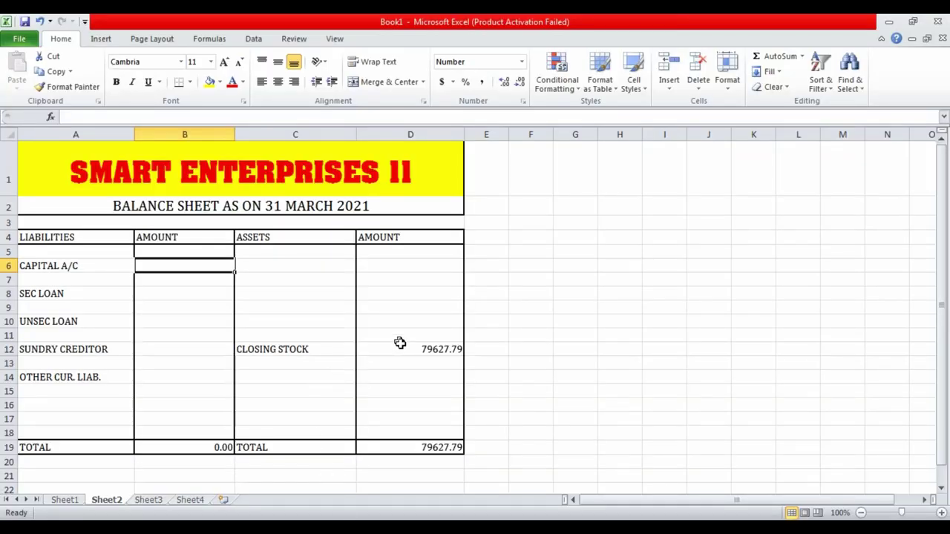
click(400, 344)
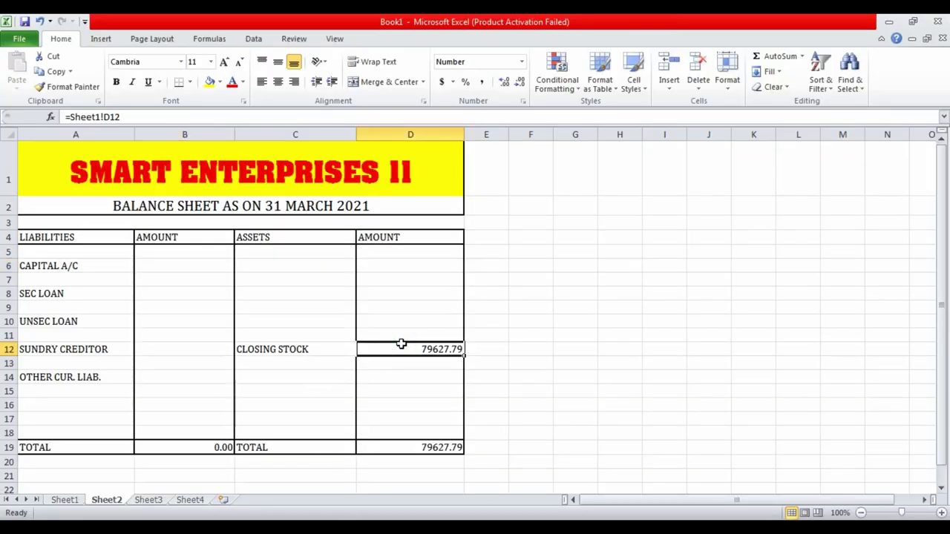